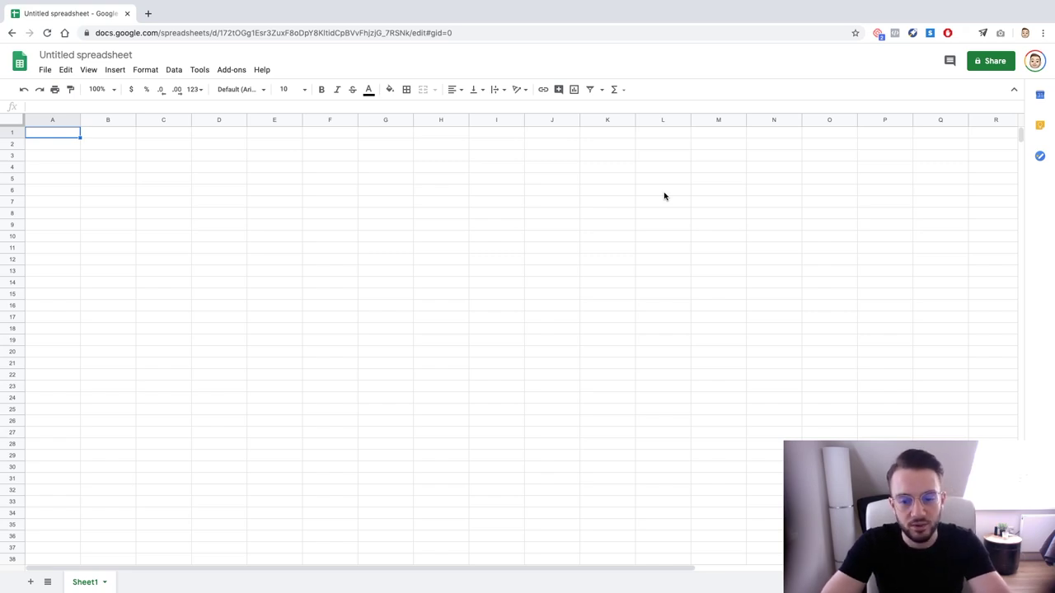
Rename the untitled spreadsheet to 'Follow-up Automator' and return to cell A1
click(94, 56)
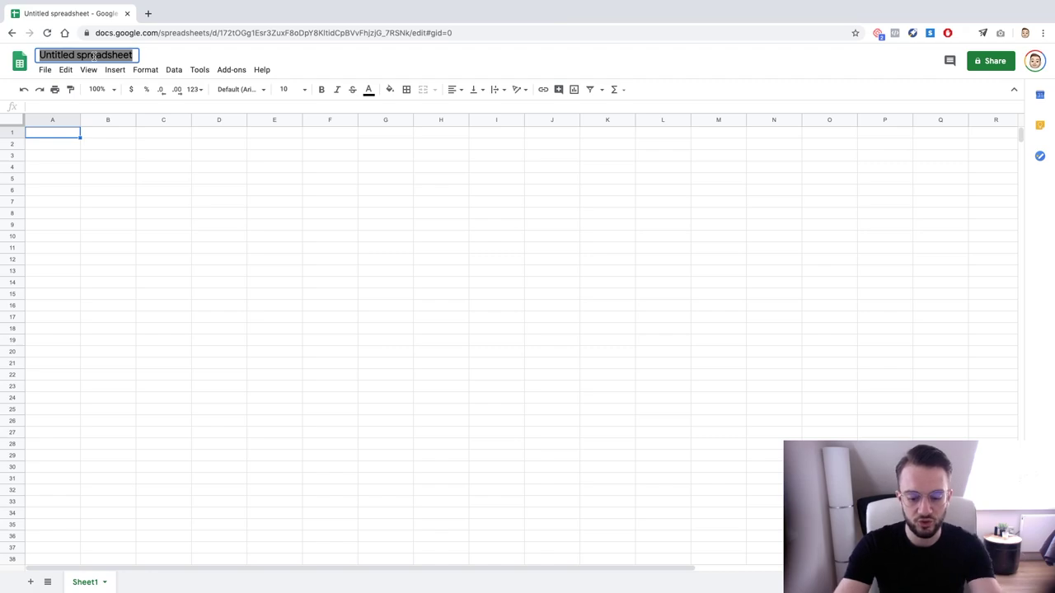
text(Follo)
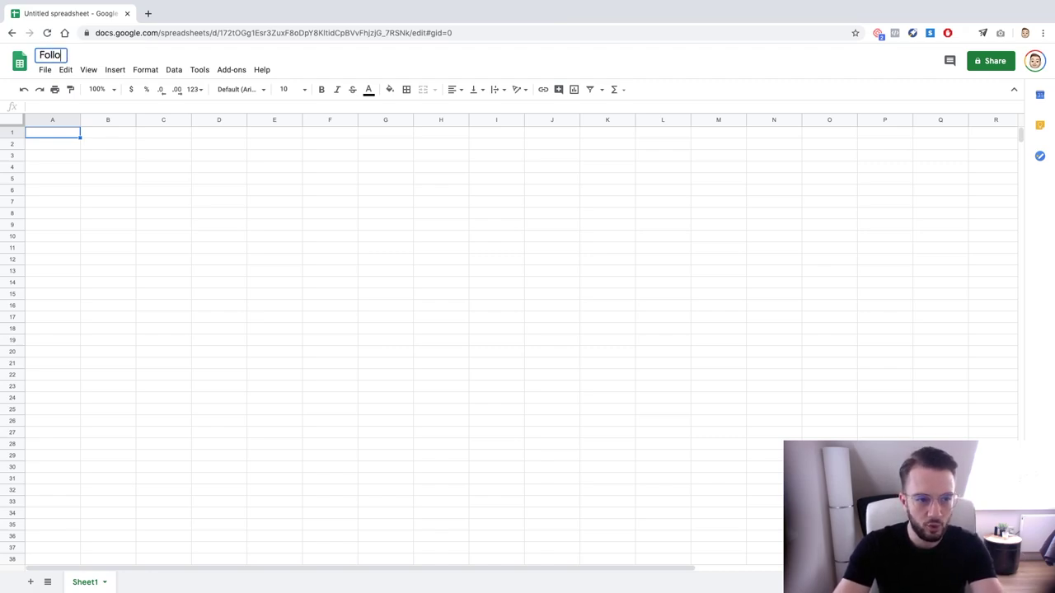
text(w-up Automator)
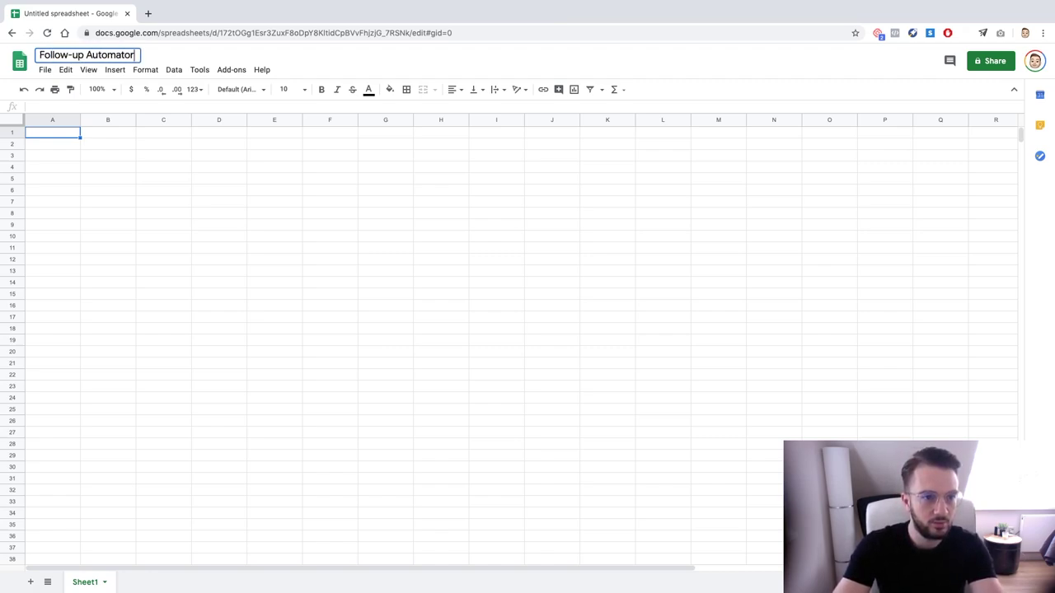
click(86, 173)
click(74, 143)
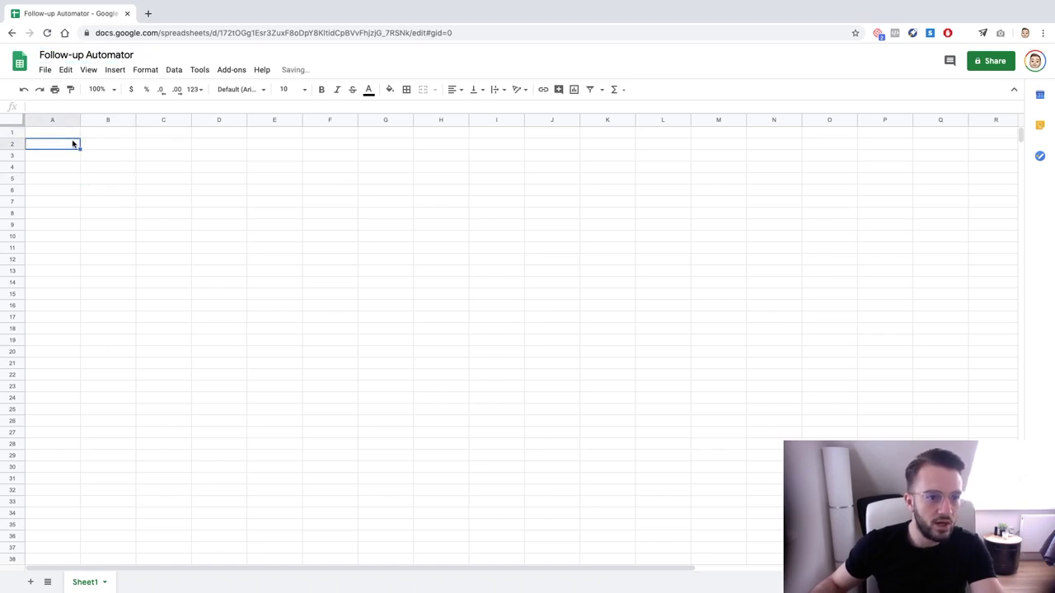
click(65, 135)
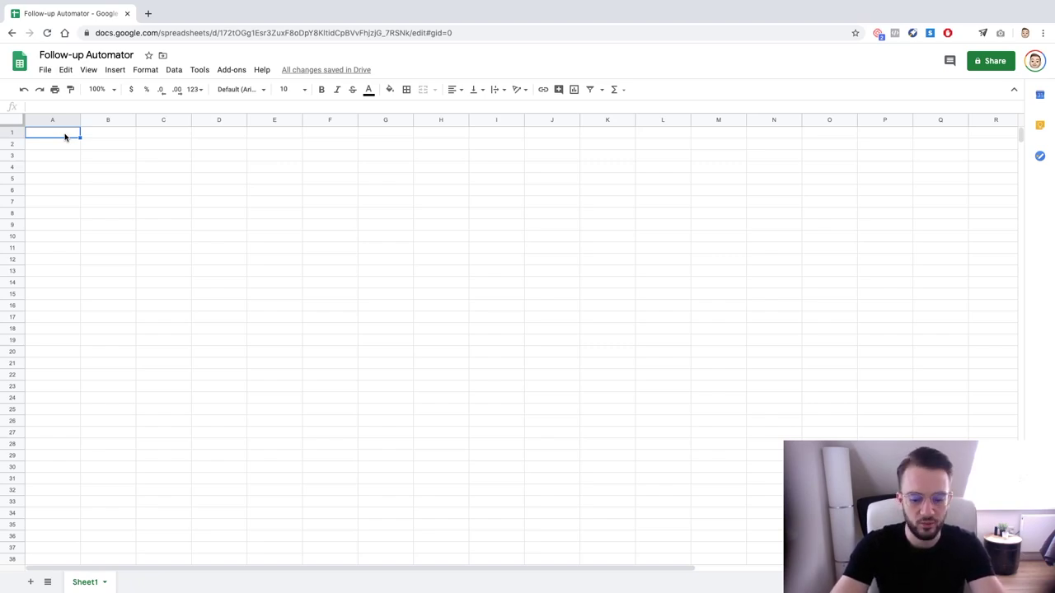
Enter the headers Business in A1 and E-mail in B1
text(Business)
key(Return)
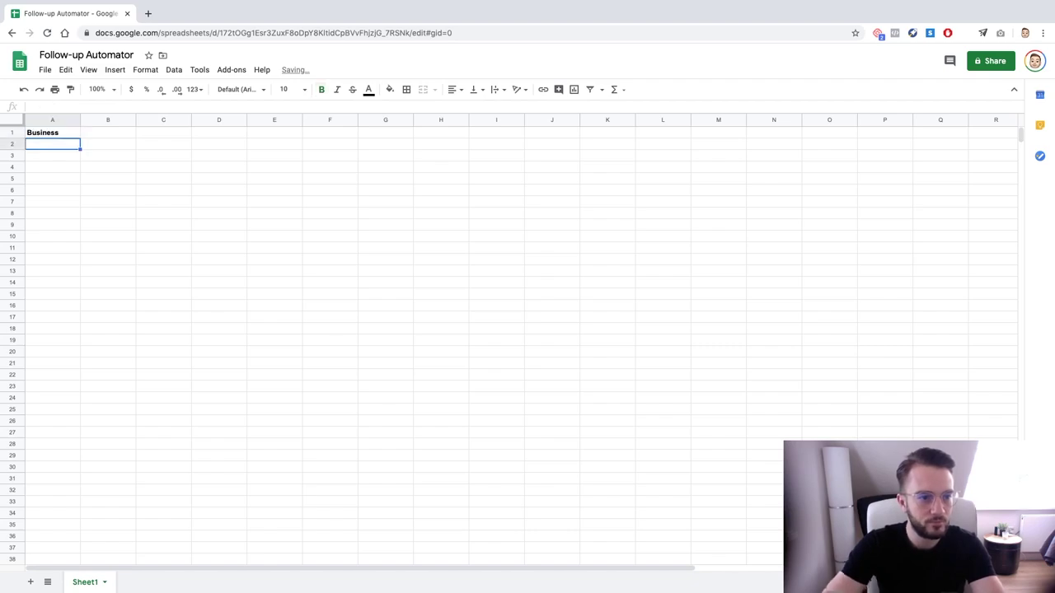
click(108, 133)
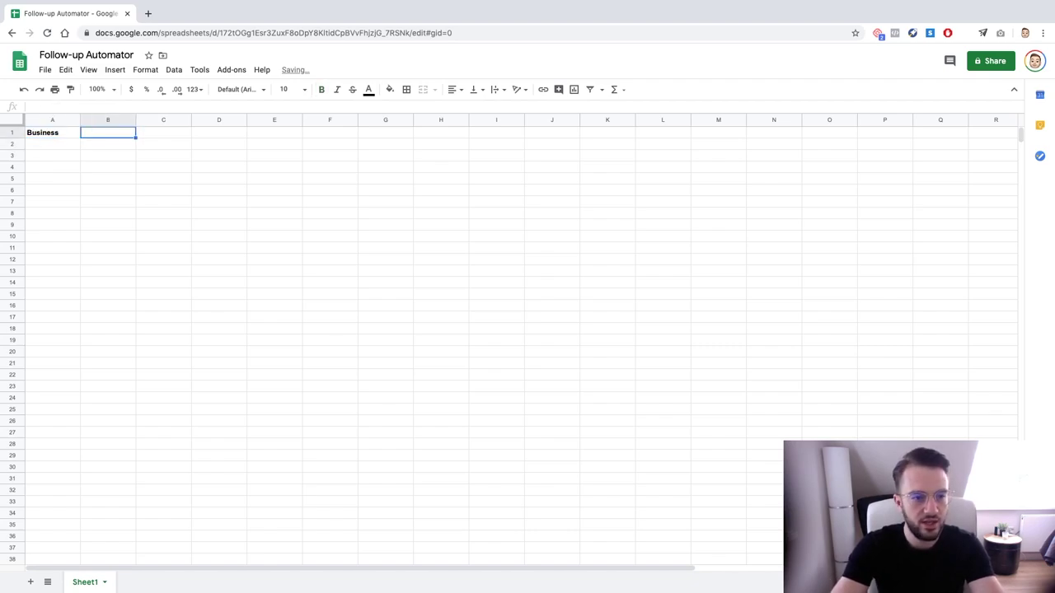
text(email)
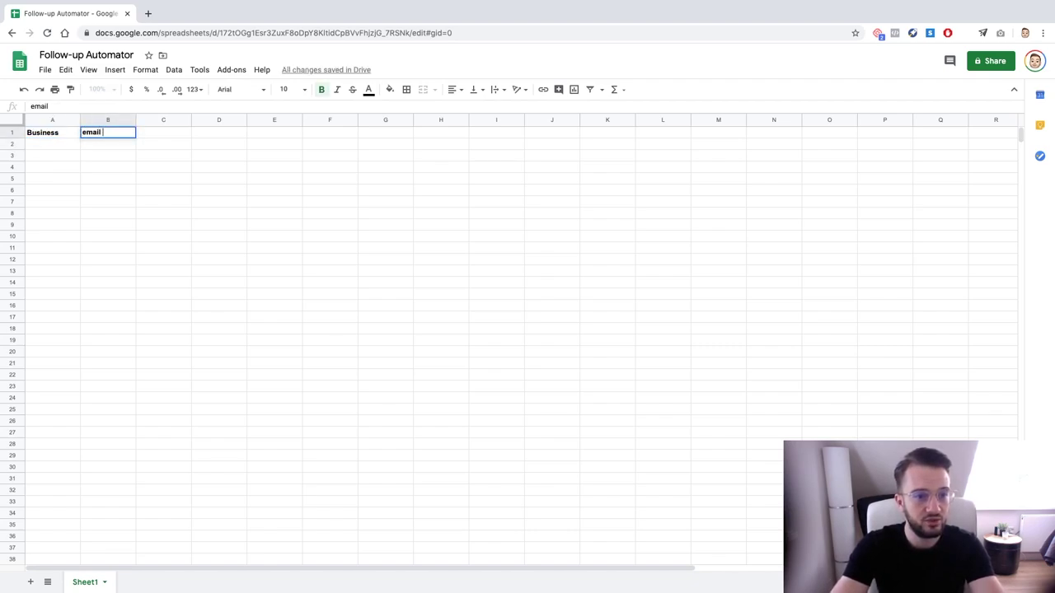
key(BackSpace)
key(BackSpace)
key(BackSpace)
key(BackSpace)
text(E-mai)
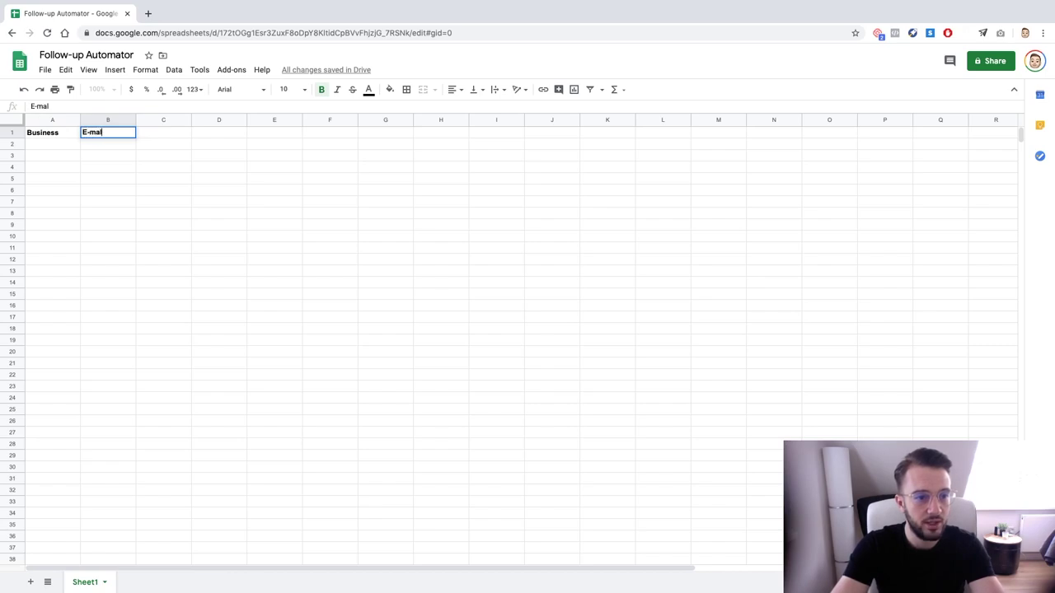
text(l)
key(Tab)
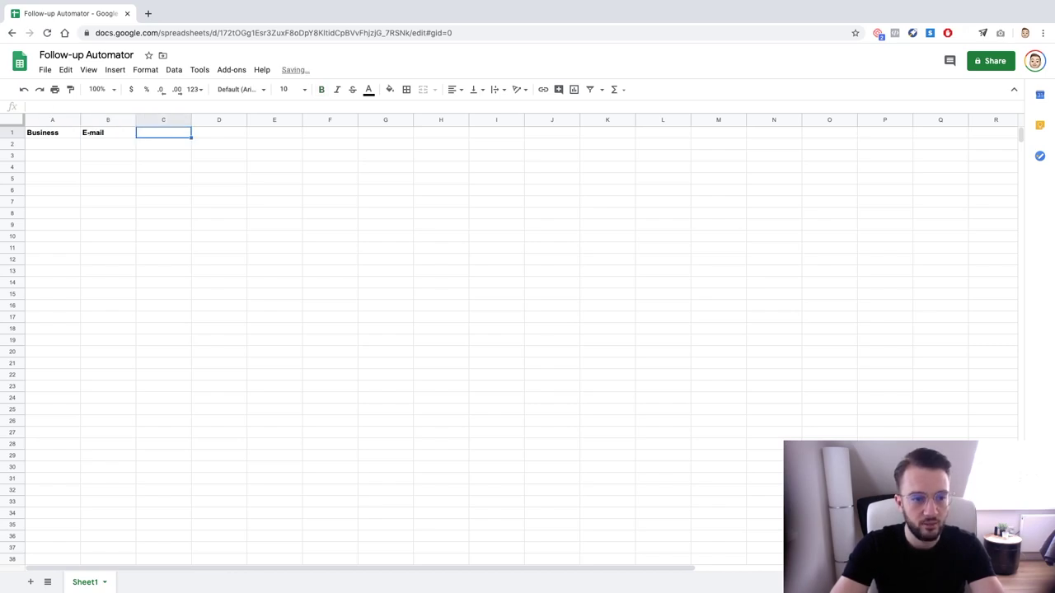
Add the Website header in C1 and Country in D1
text(Webs)
key(BackSpace)
key(BackSpace)
key(BackSpace)
key(BackSpace)
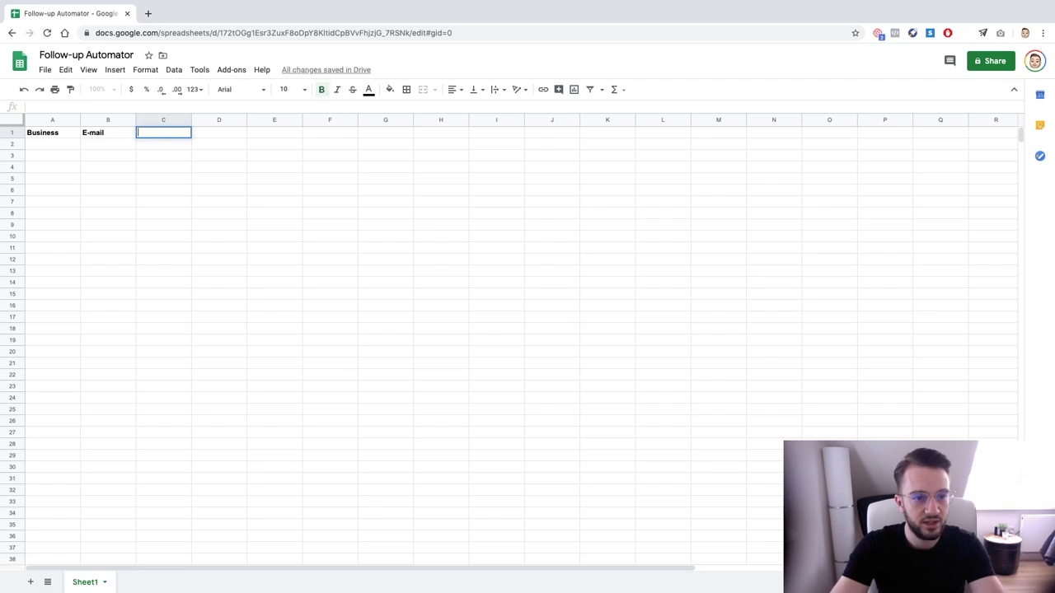
text(Websi)
key(BackSpace)
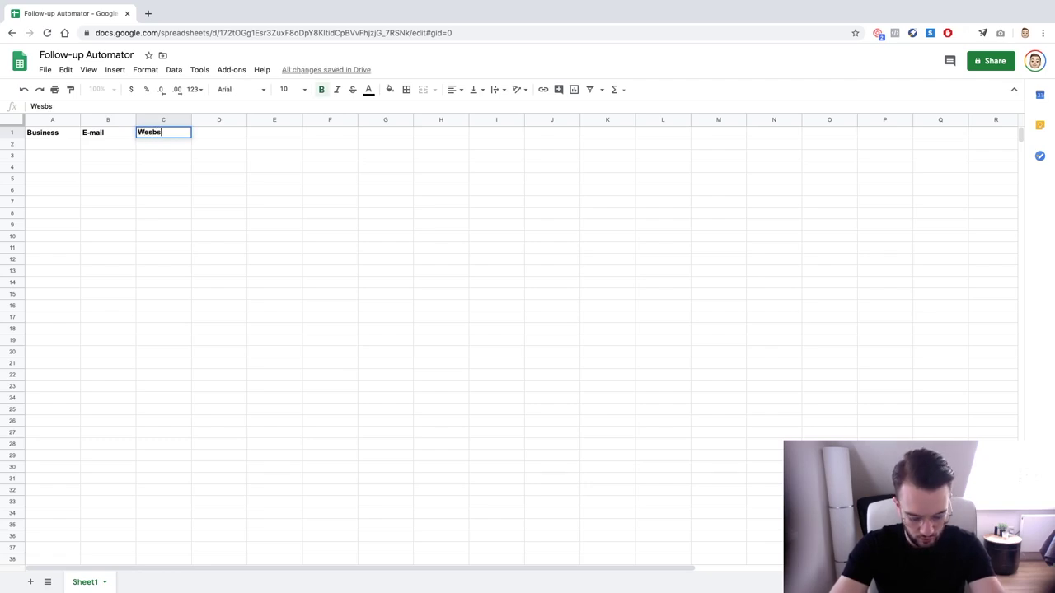
key(BackSpace)
key(BackSpace)
text(s)
text(bsite)
key(Tab)
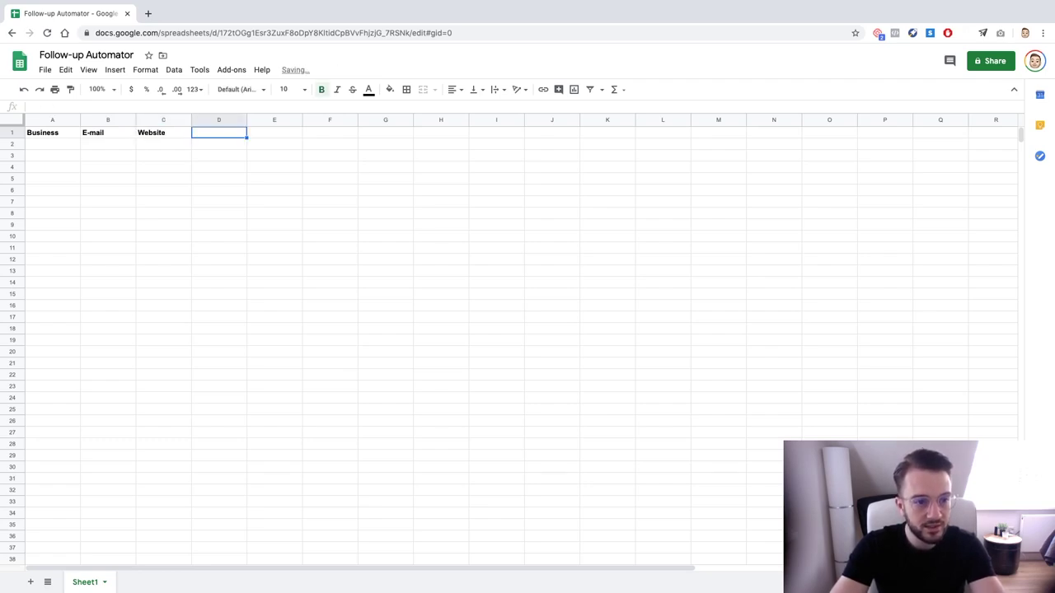
text(co)
key(BackSpace)
key(BackSpace)
text(cont)
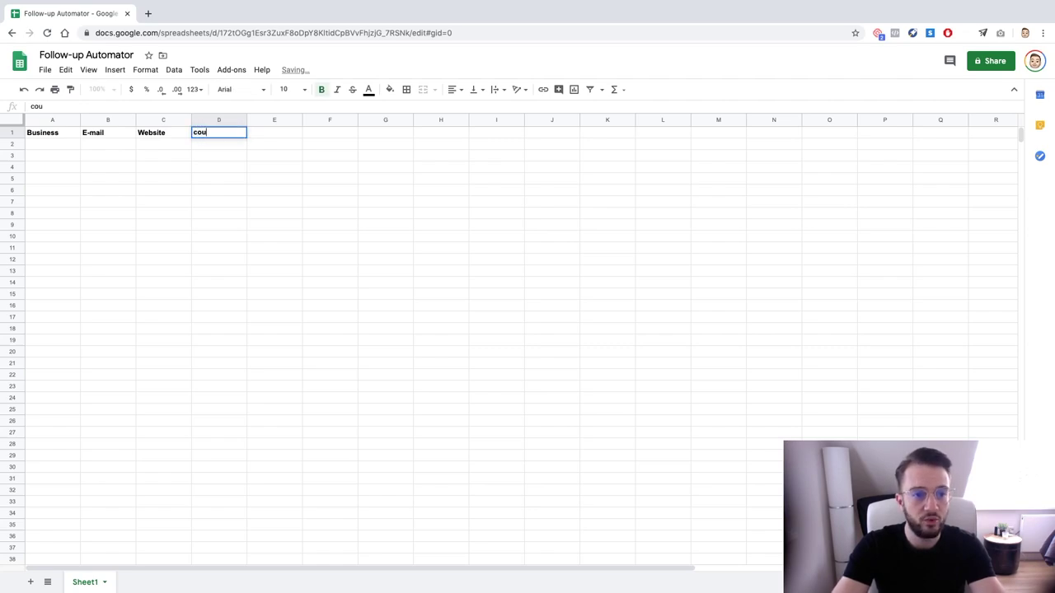
key(BackSpace)
key(BackSpace)
key(BackSpace)
key(BackSpace)
text(Country)
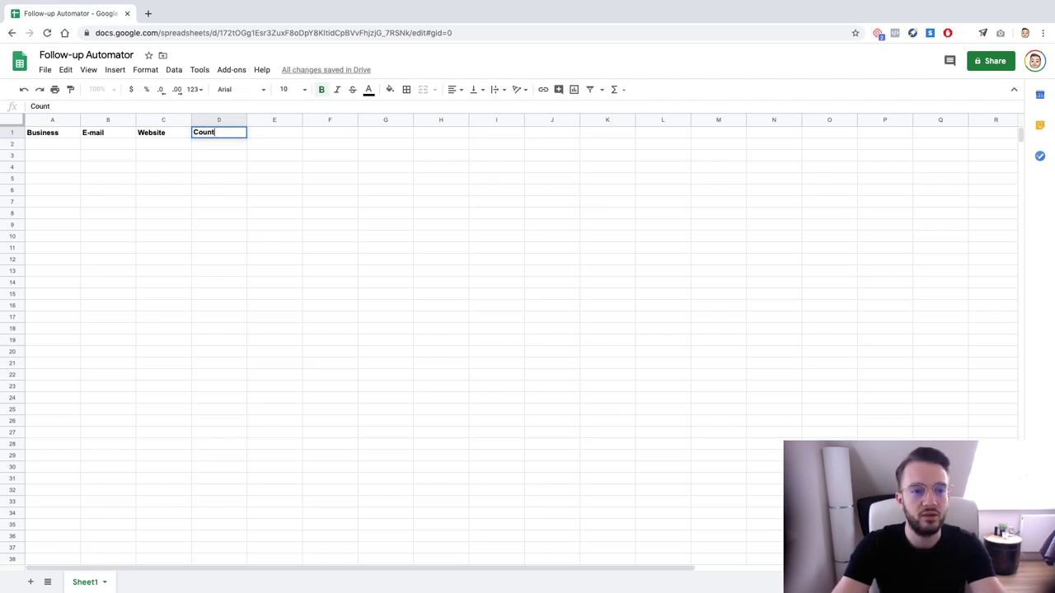
key(Left)
key(Left)
key(Right)
key(Right)
key(Right)
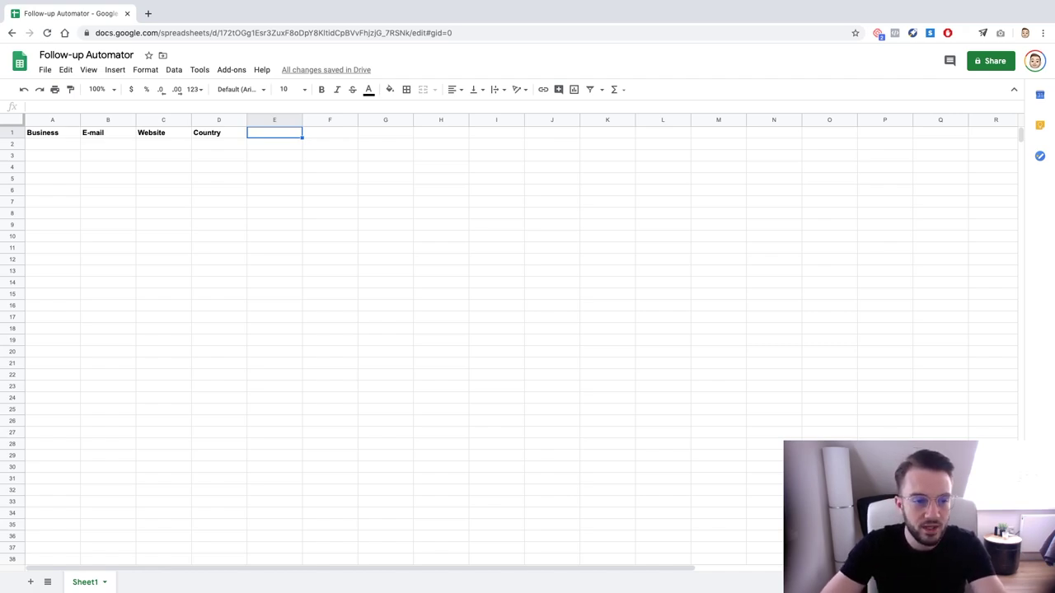
key(Left)
key(Left)
key(Right)
key(Right)
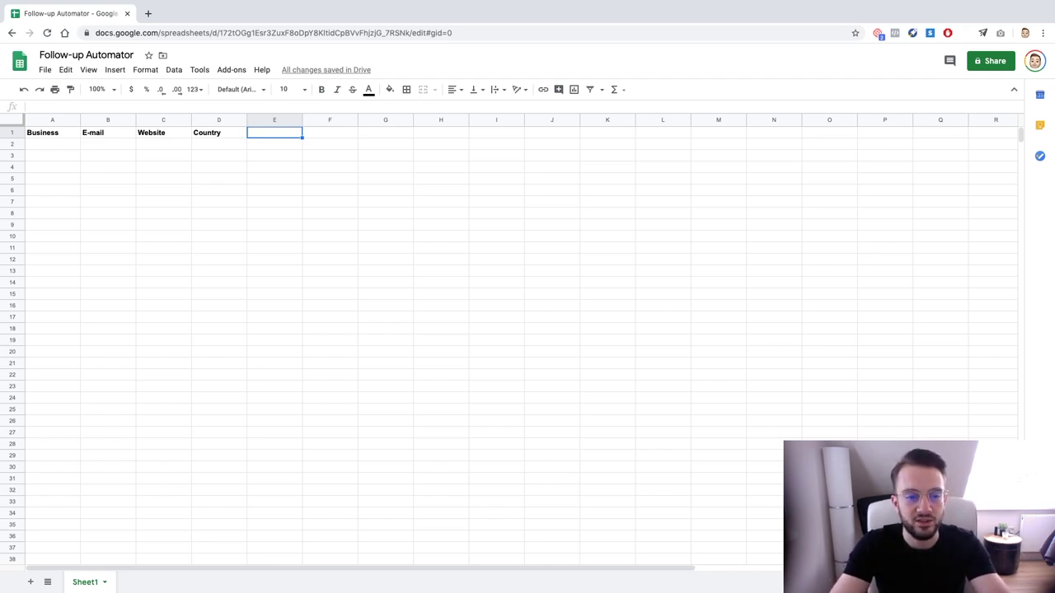
text(Follo)
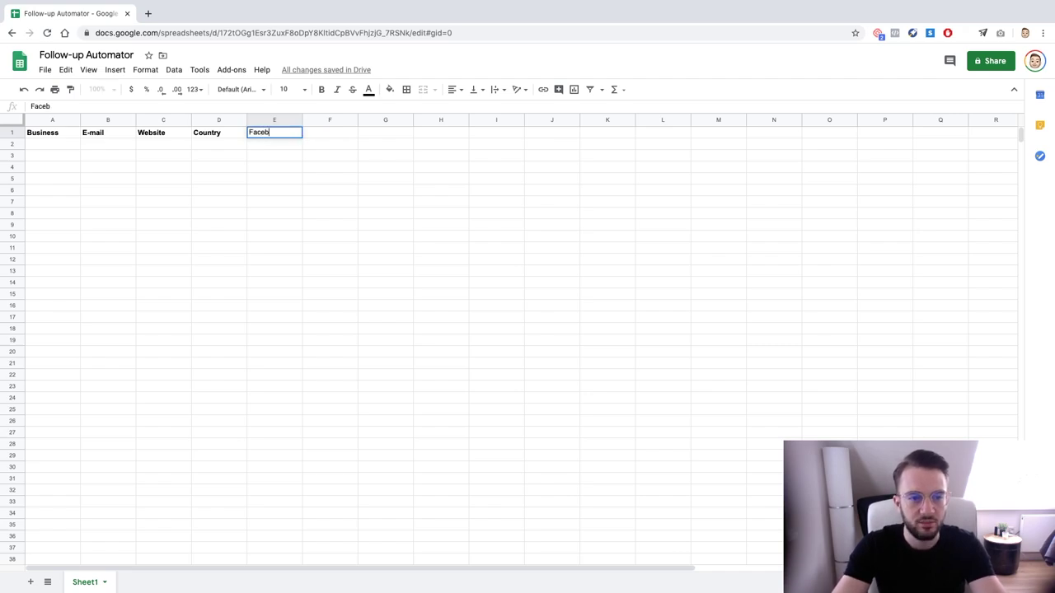
key(BackSpace)
key(BackSpace)
key(BackSpace)
key(BackSpace)
key(BackSpace)
text(f)
key(BackSpace)
text(Facebook)
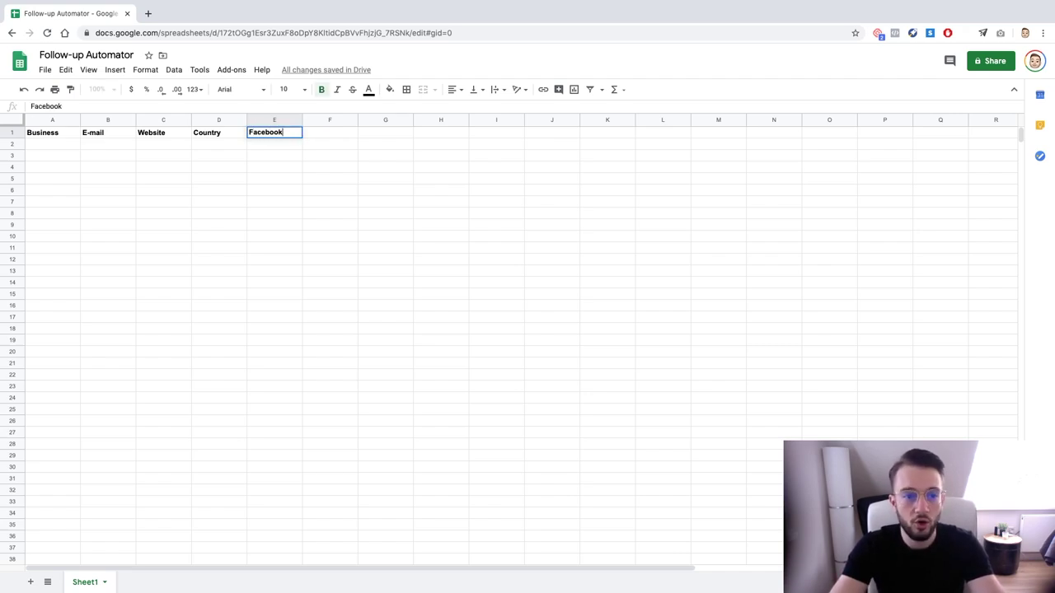
key(ctrl+a)
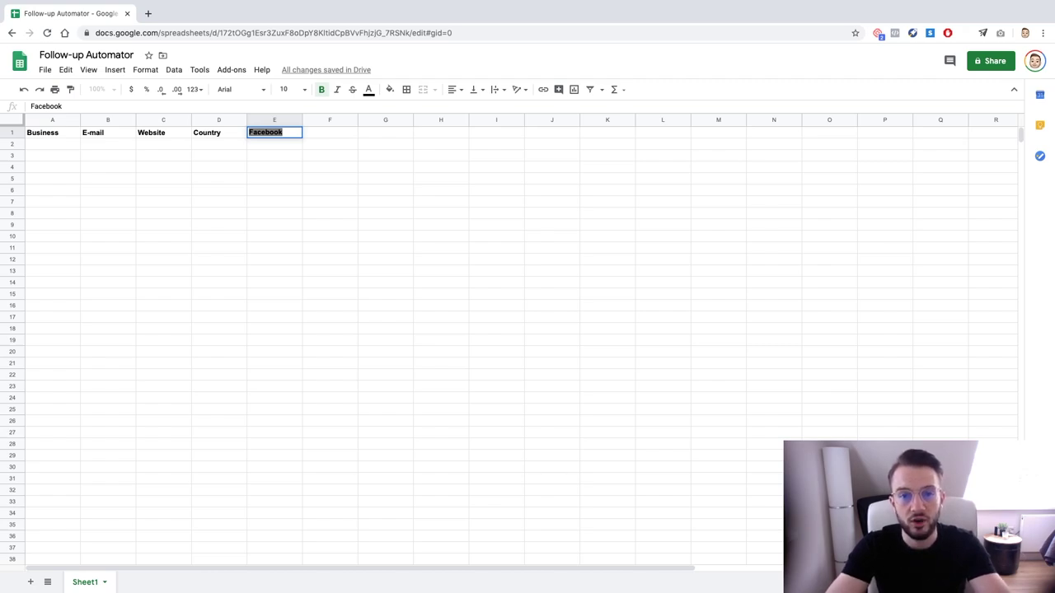
text(Upwork)
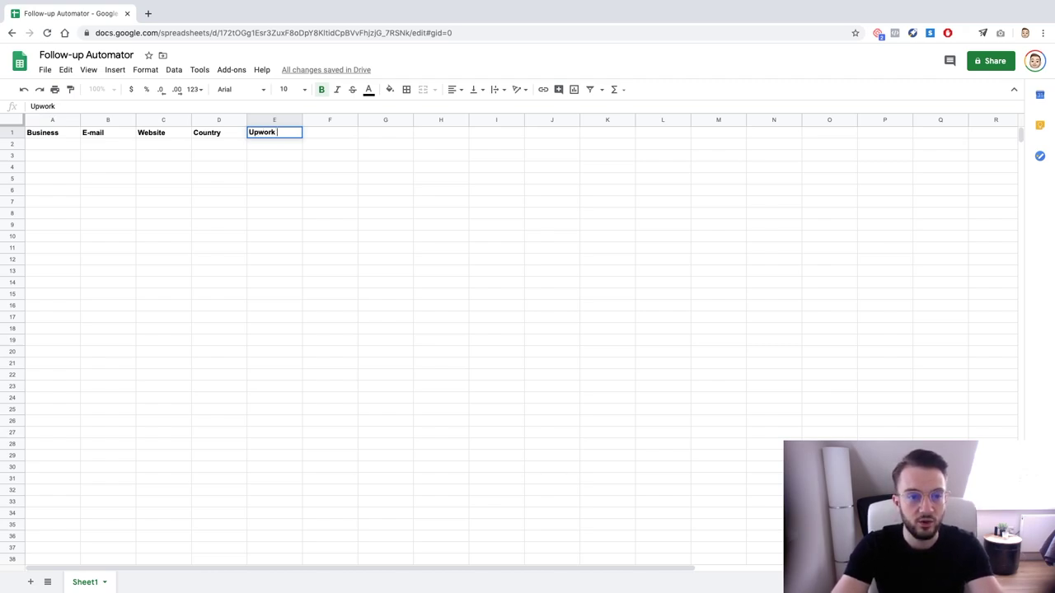
text( Job Post)
key(Return)
key(Up)
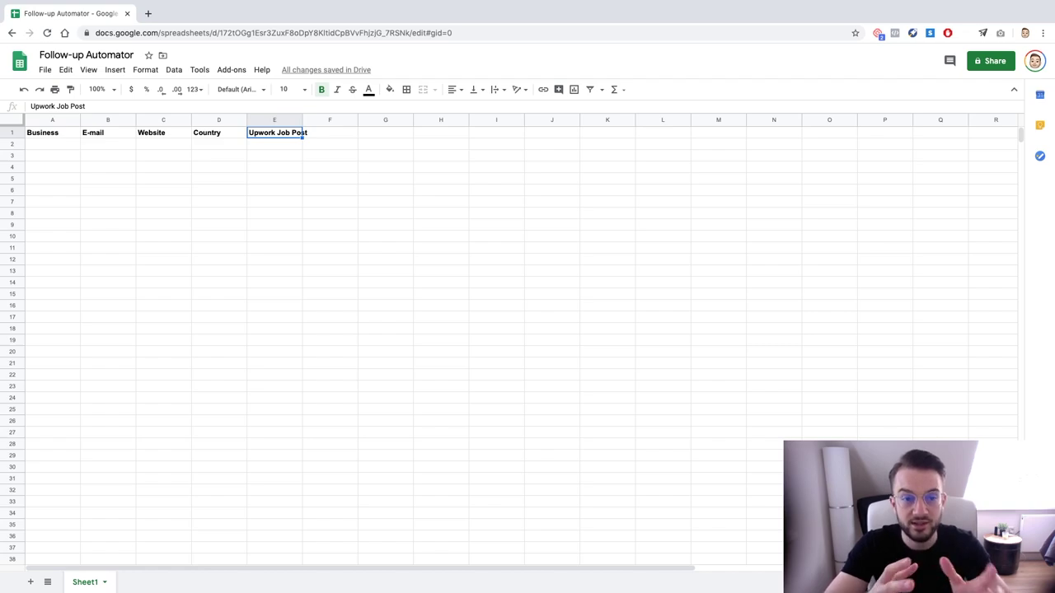
key(Delete)
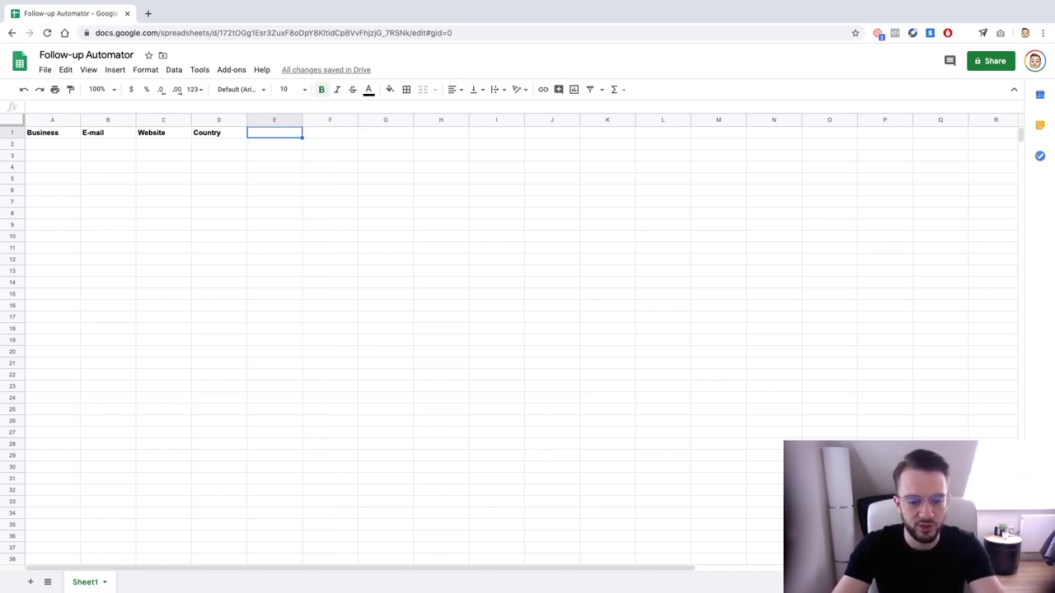
Type Other/FB in E1 and a bold 'Day 1' header in F1
text(Other/FB)
key(Tab)
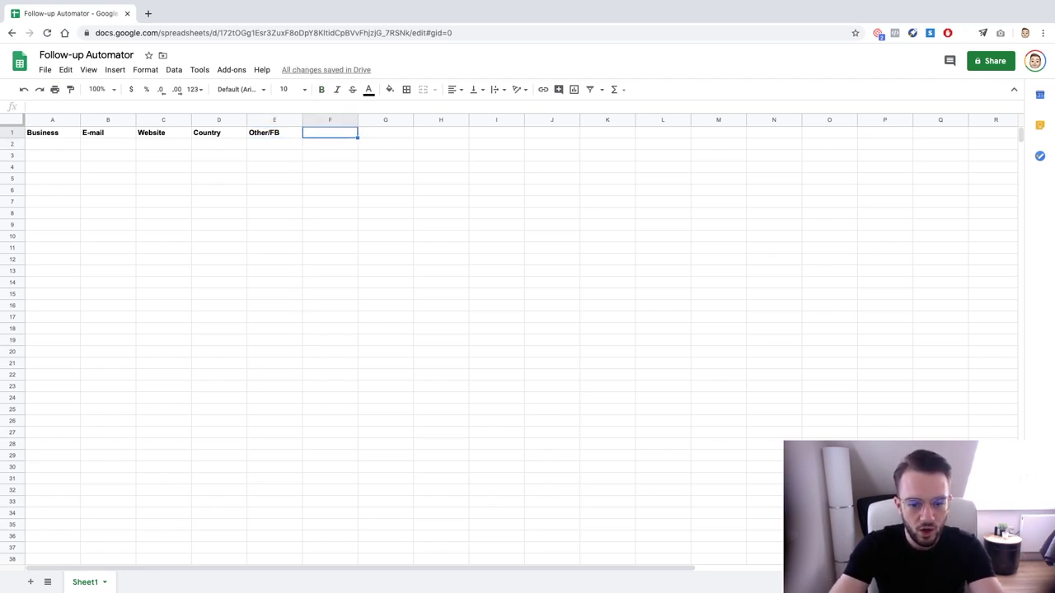
text(D)
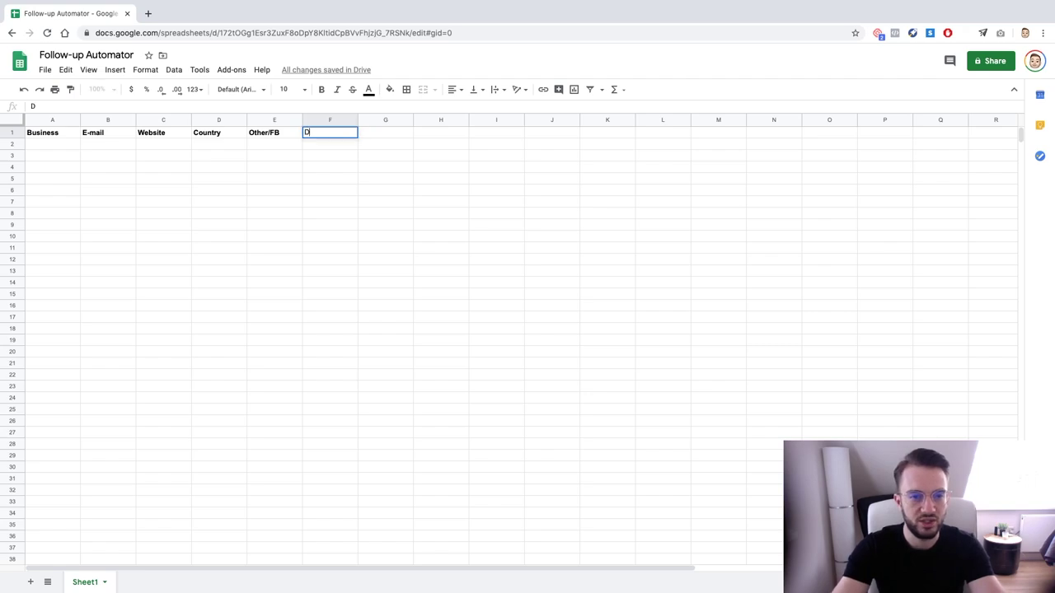
key(BackSpace)
key(ctrl+b)
text(Day 1)
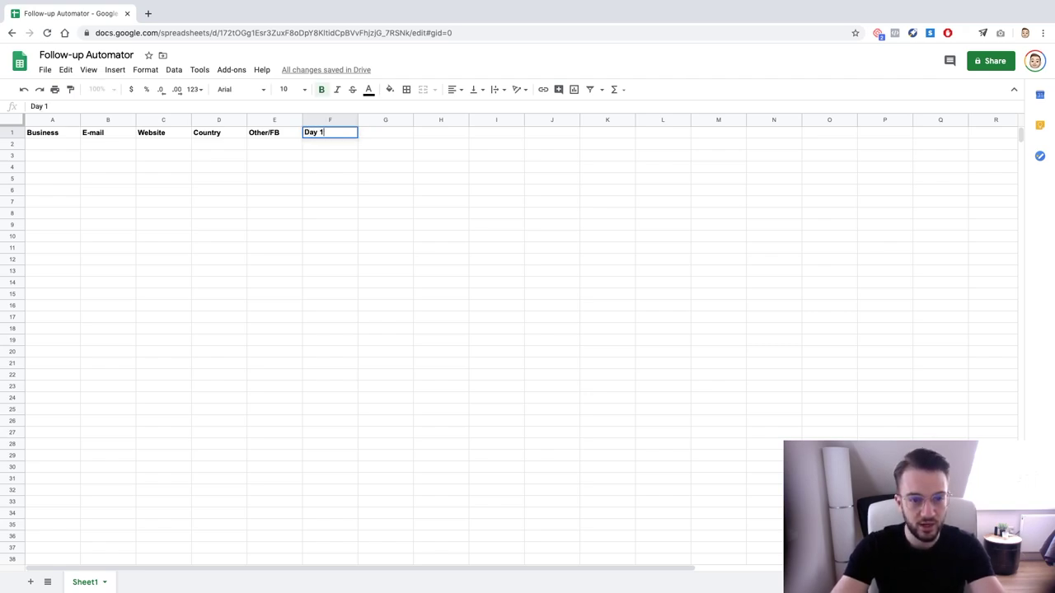
key(Return)
Fill F1 across to K1 to create headers Day 1 through Day 6
key(Up)
key(Right)
key(Left)
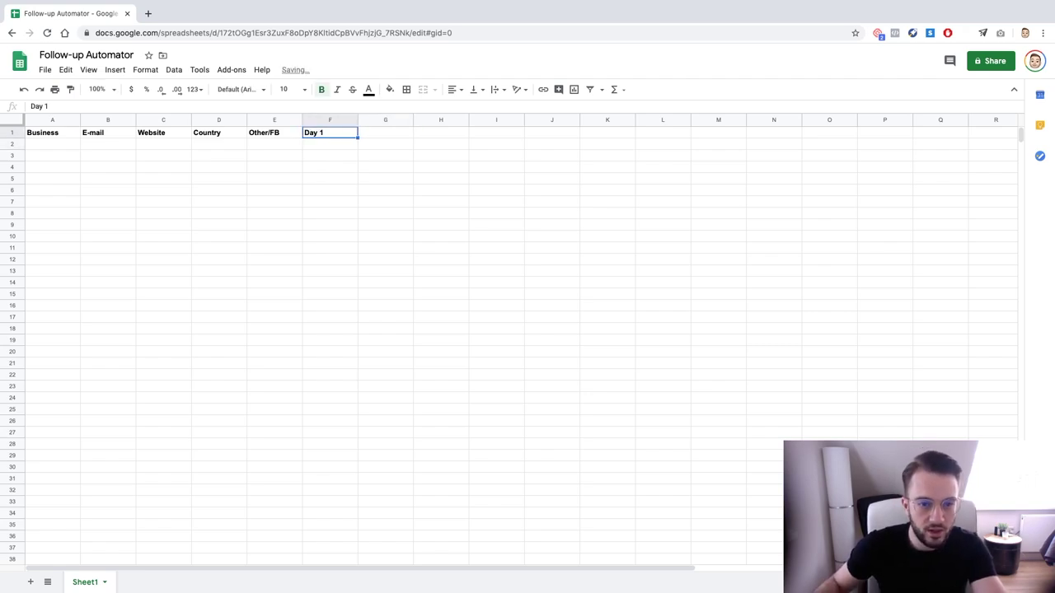
drag(358, 137, 604, 138)
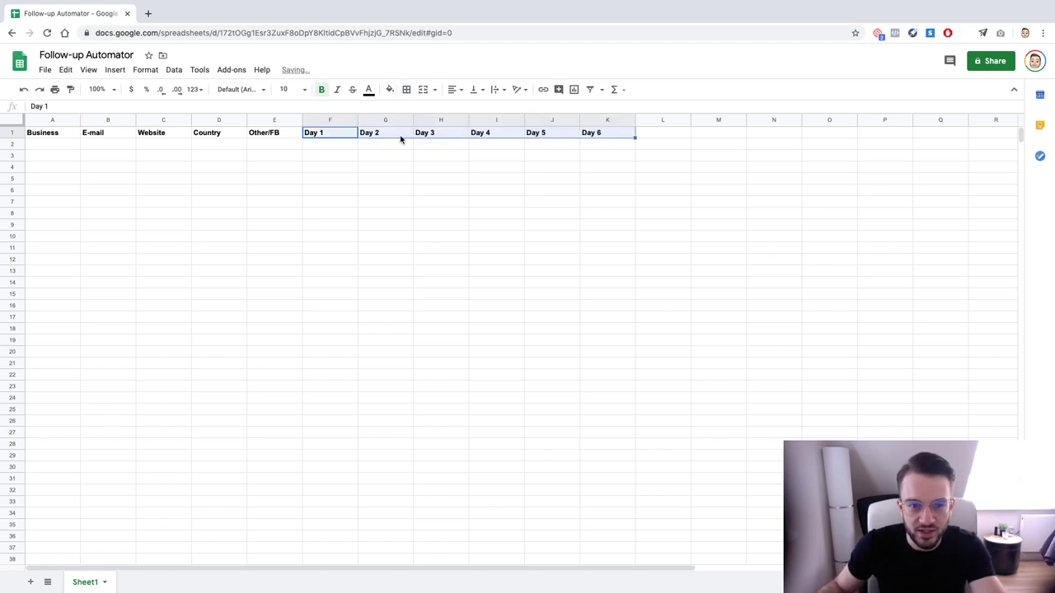
Replace the Day 6 header in K1 with 'Notes', then go to A2
click(599, 140)
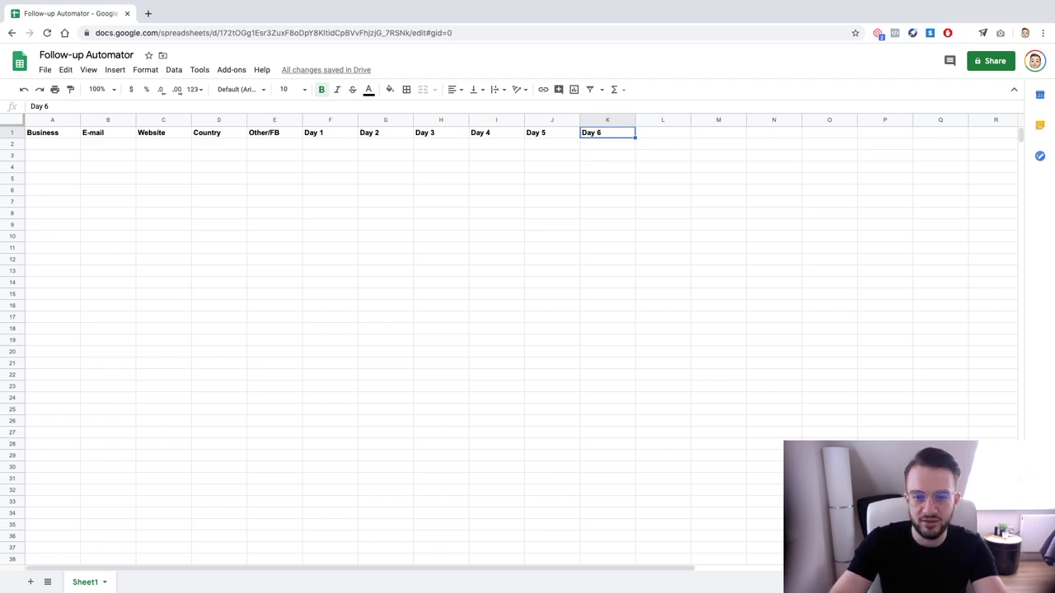
key(Delete)
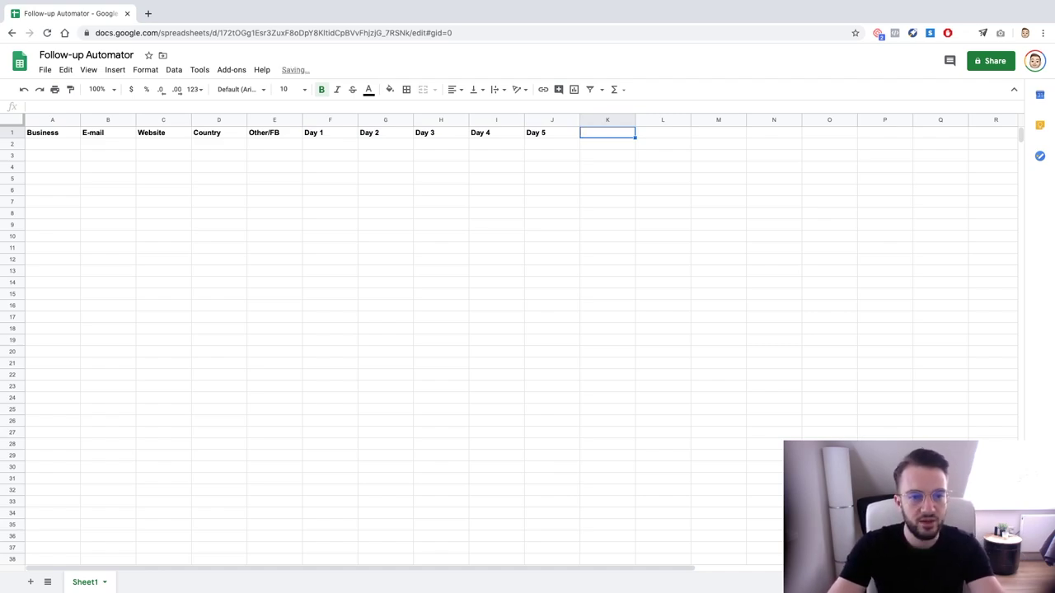
text(Notes)
key(Return)
click(496, 144)
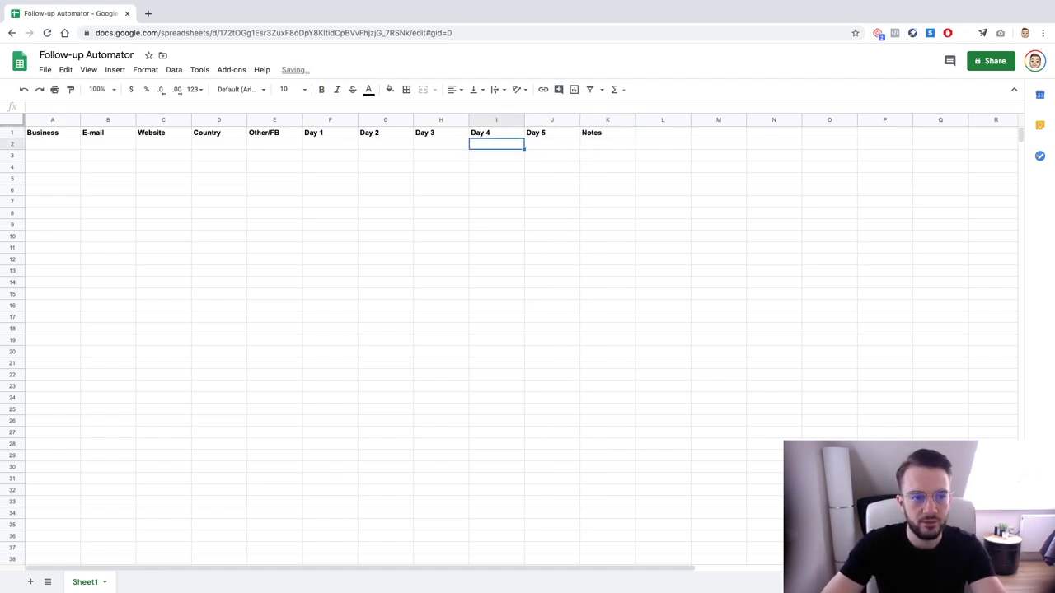
key(Left)
key(Left)
key(Left)
key(Left)
key(Left)
key(Left)
key(Left)
key(Left)
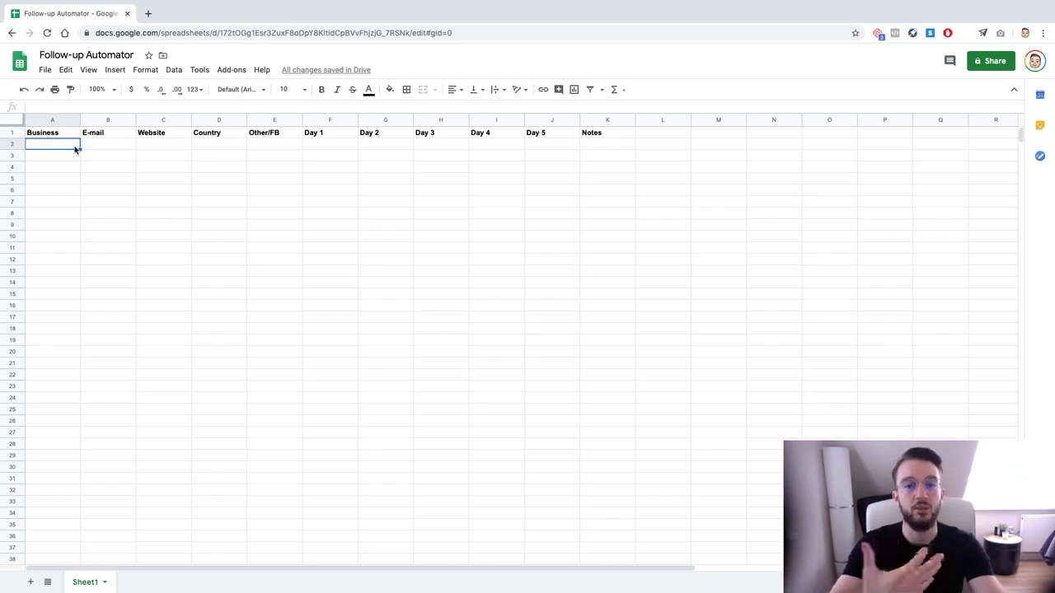
Enter the business name Brandpeneur and the contact's e-mail, widening column B
text(Bra)
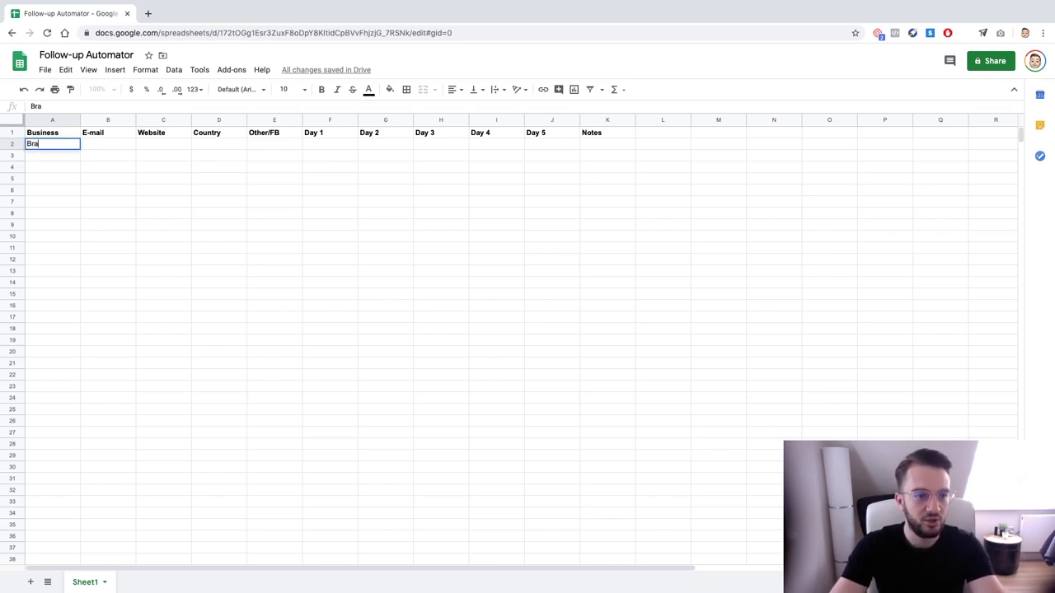
text(ndpnneur)
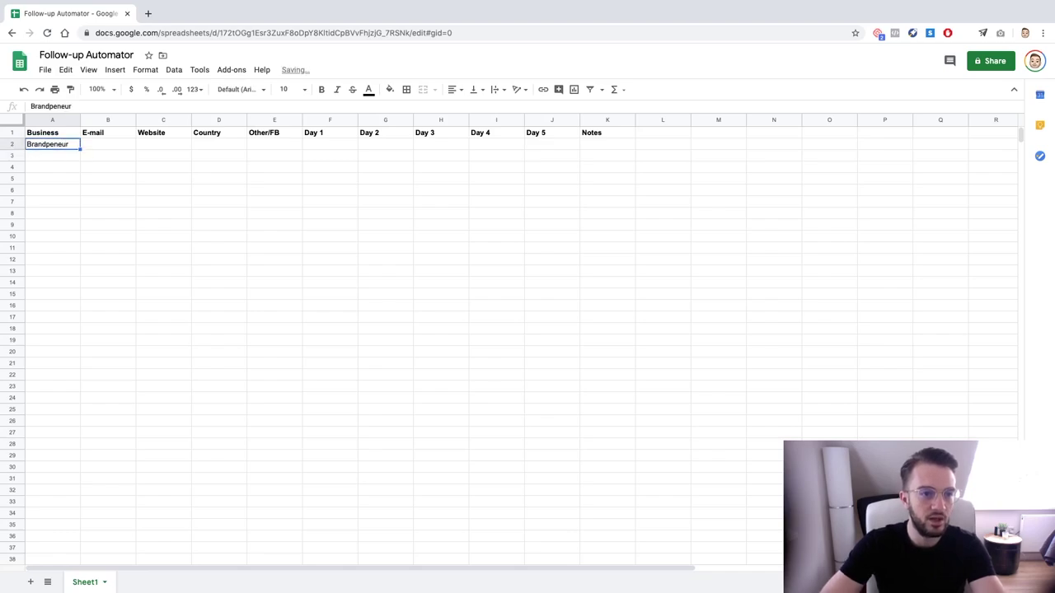
key(Tab)
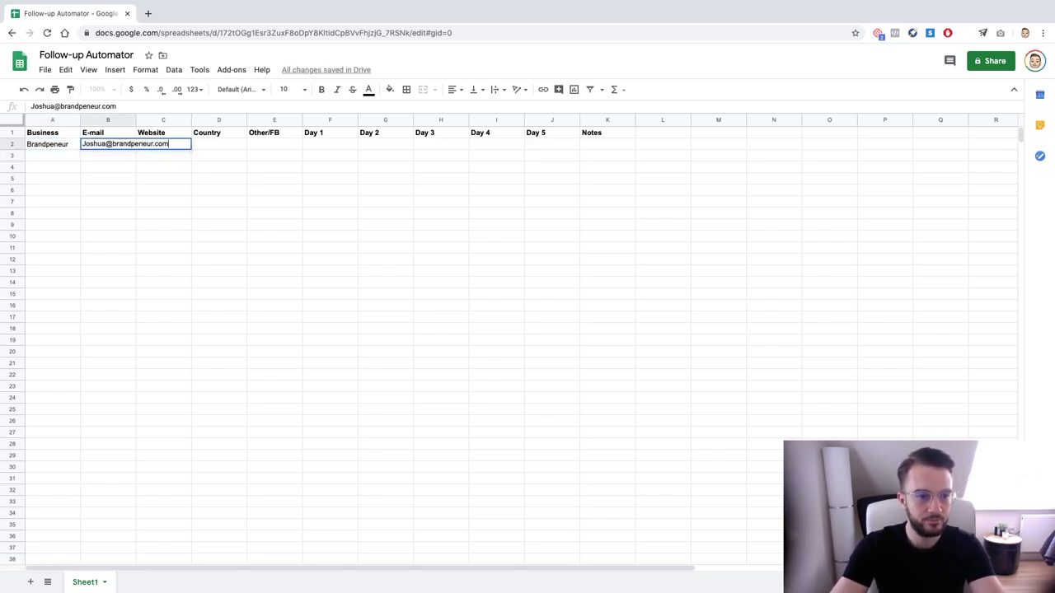
key(Return)
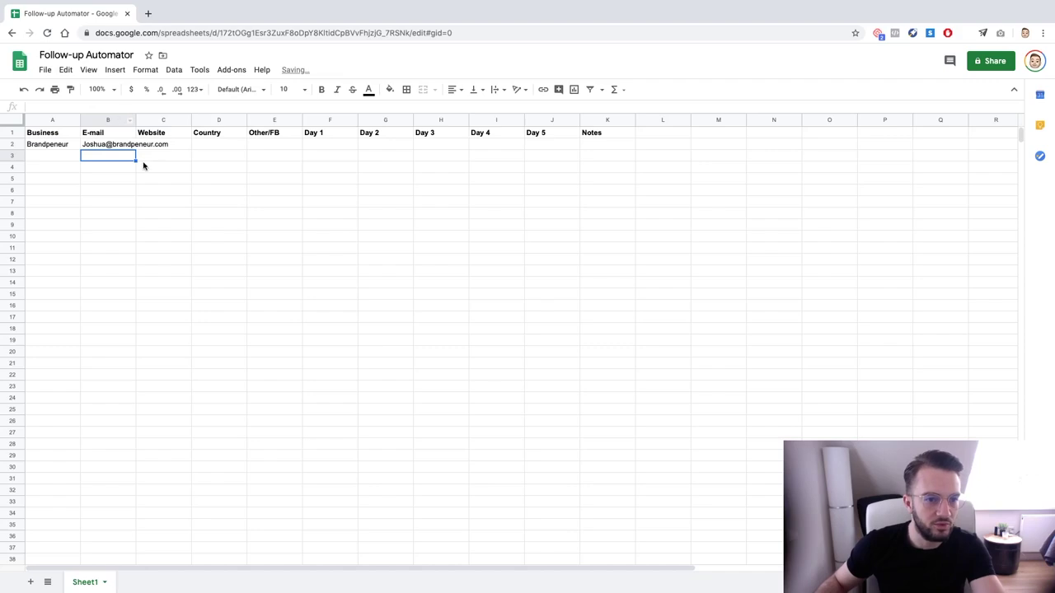
drag(136, 120, 193, 121)
Put brandpeneur.com in C2 and widen column C to fit it
click(228, 144)
text(bran)
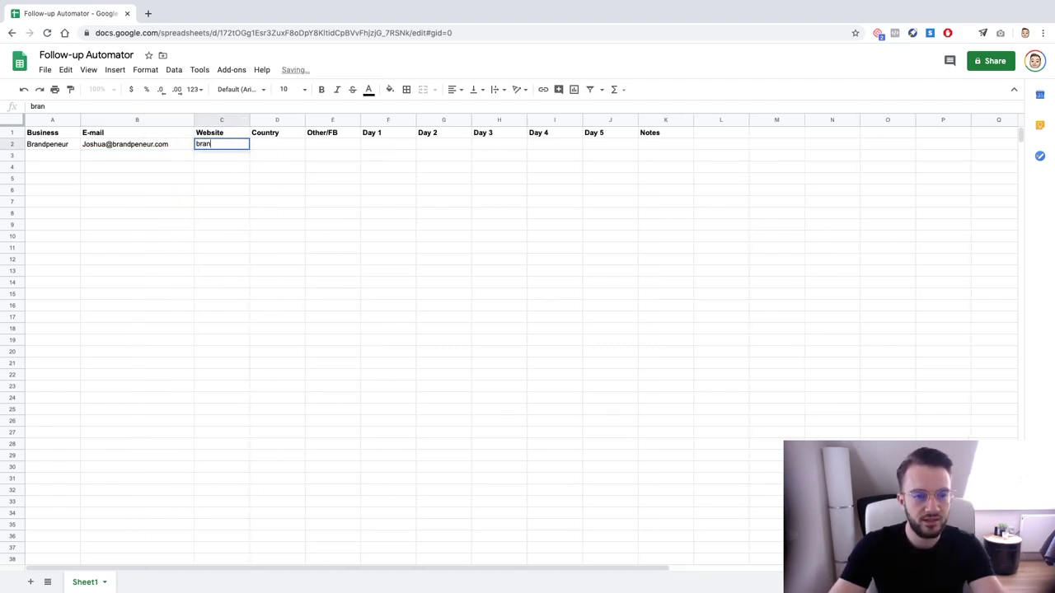
text(dpeneur.com)
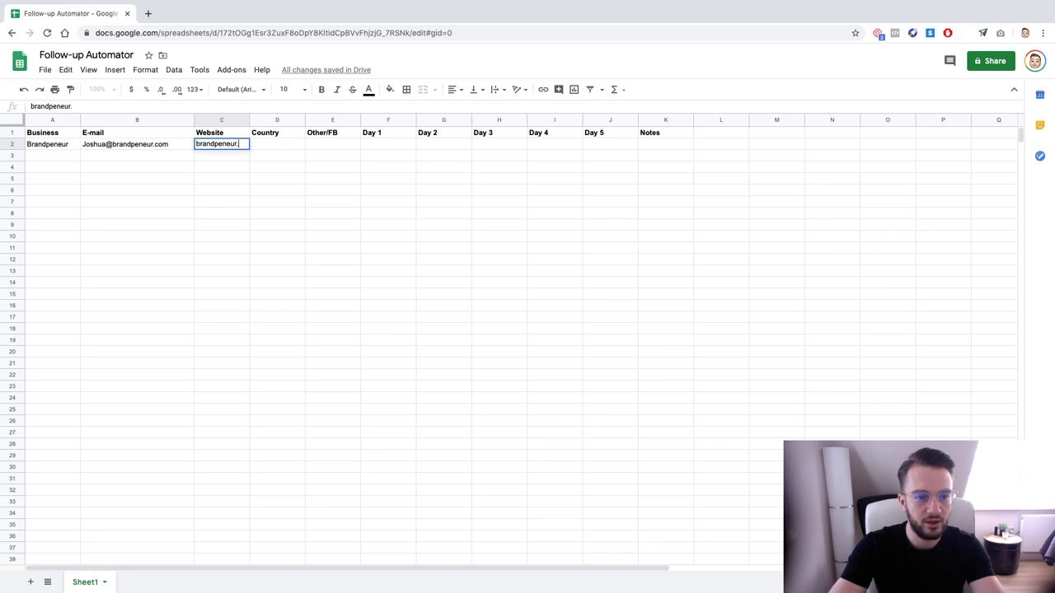
key(Return)
key(Up)
key(Right)
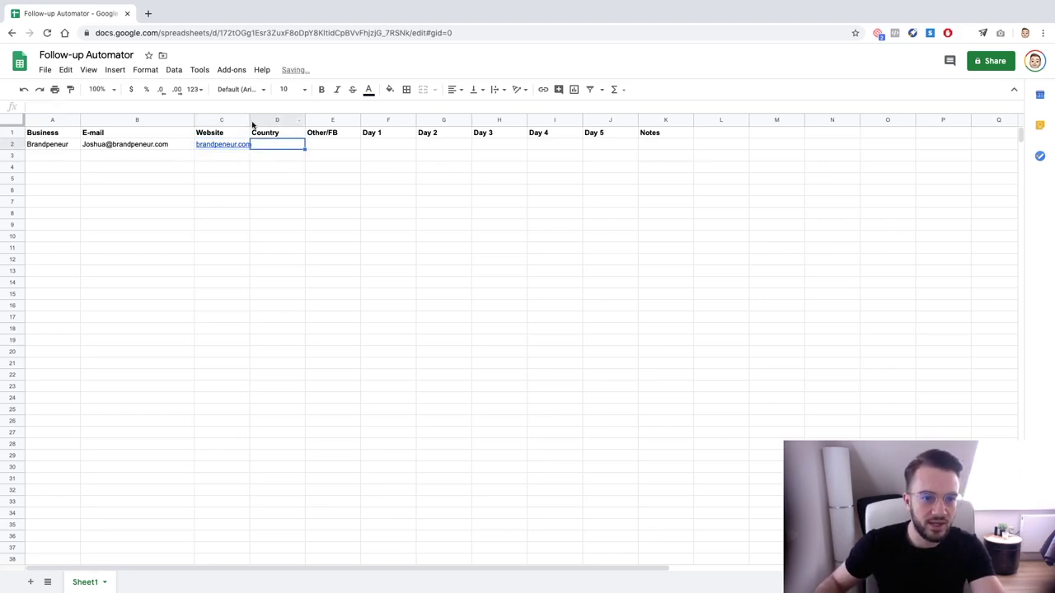
drag(250, 120, 270, 121)
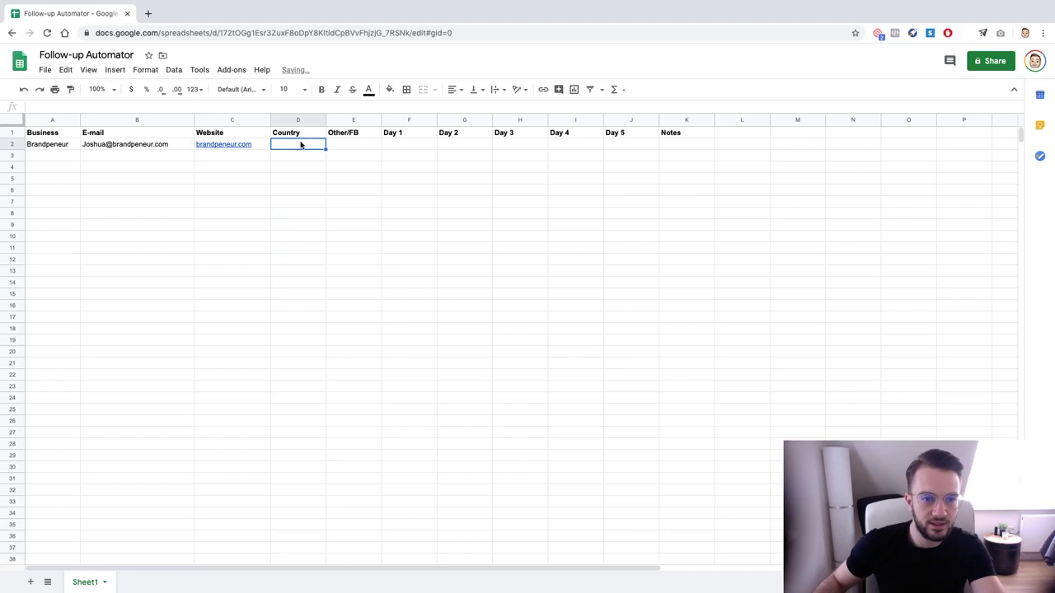
Enter Netherlands in D2 and Facebook.com/brandpeneur in E2, widening column E
text(Nether)
text(lands)
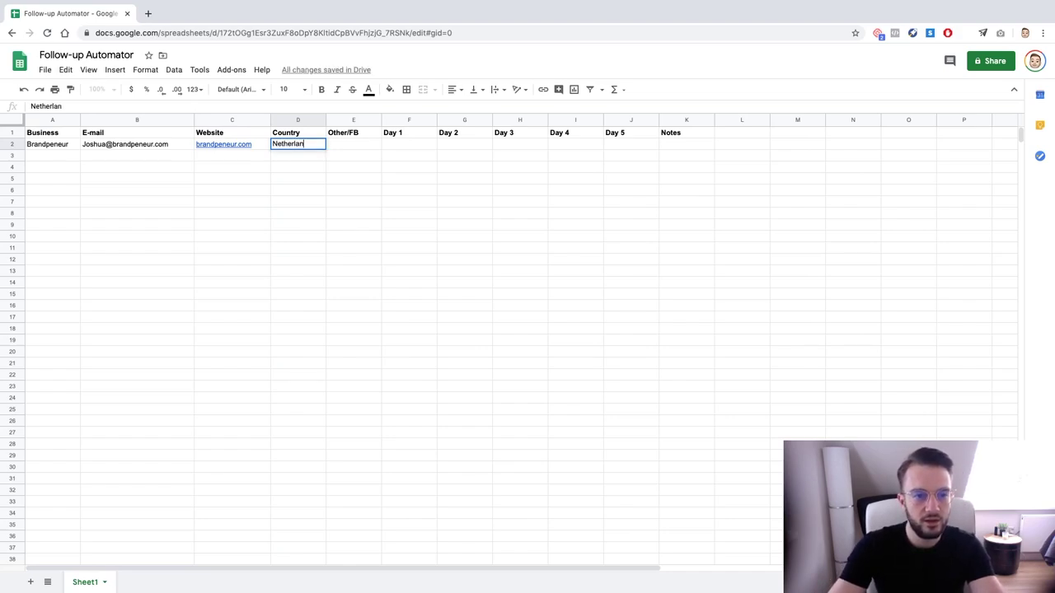
key(Return)
click(353, 145)
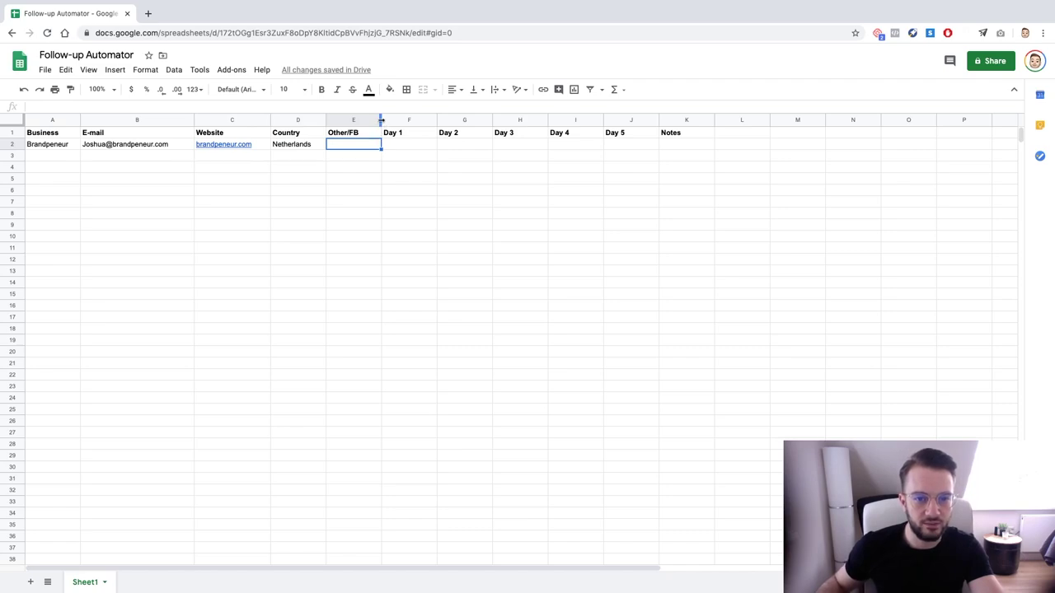
drag(381, 120, 438, 119)
text(Fa)
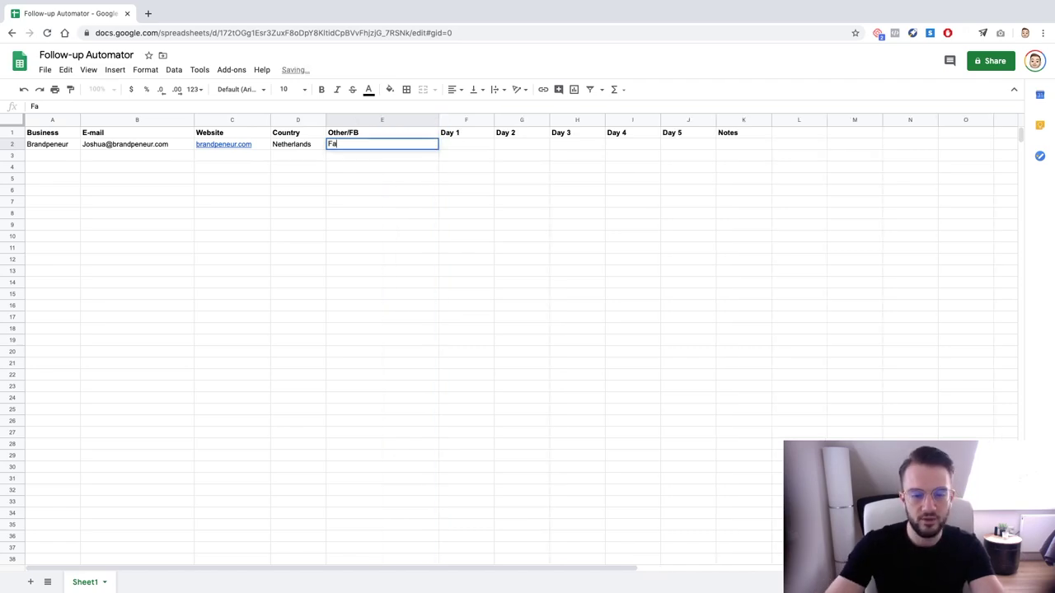
text(cebook.com/brandpe)
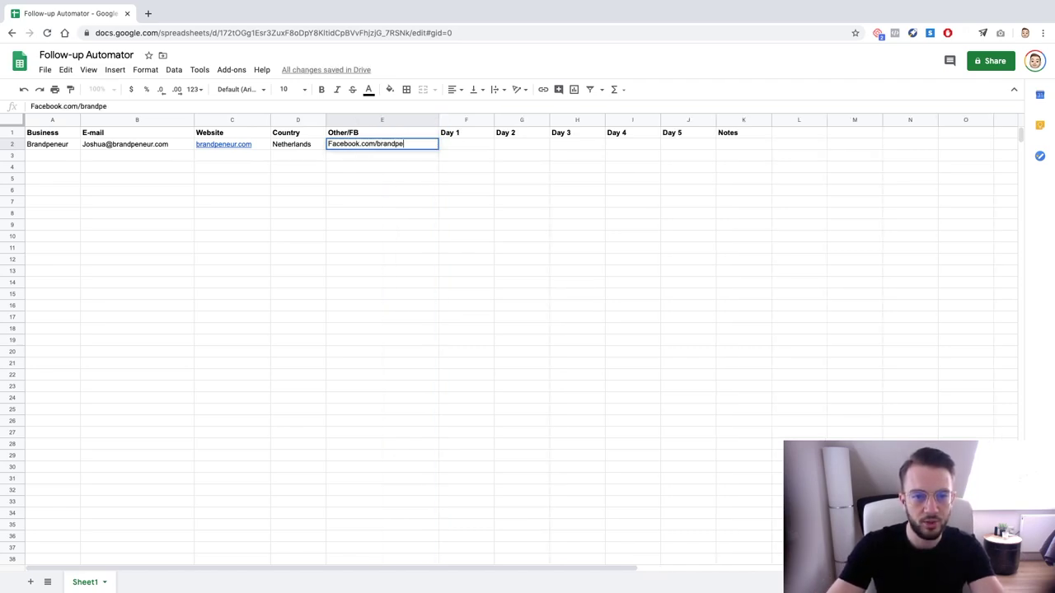
text(neur)
key(Tab)
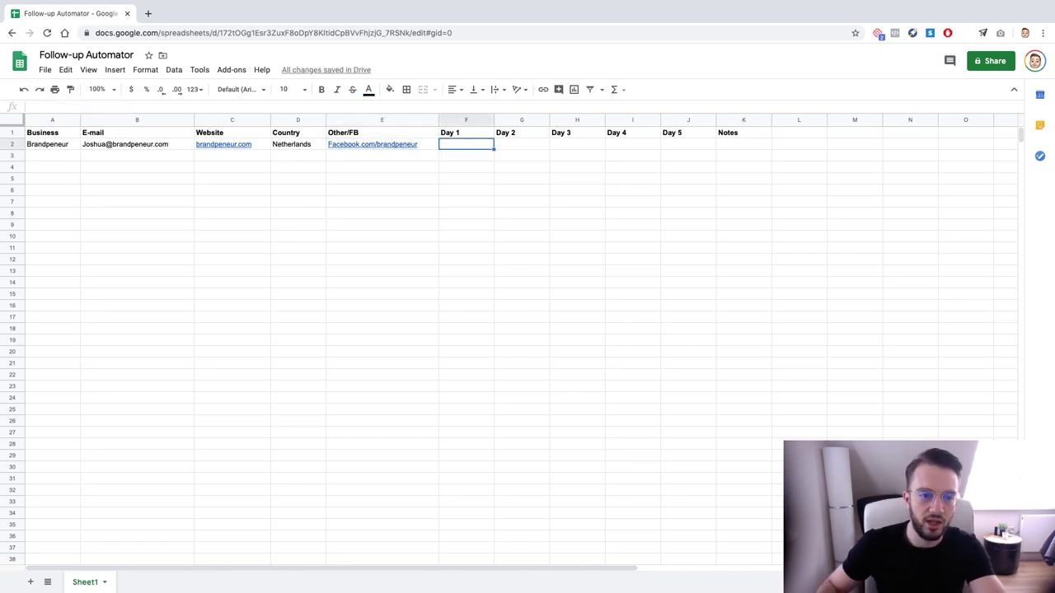
Fill the Day 1 cell F2 yellow
click(369, 89)
click(389, 89)
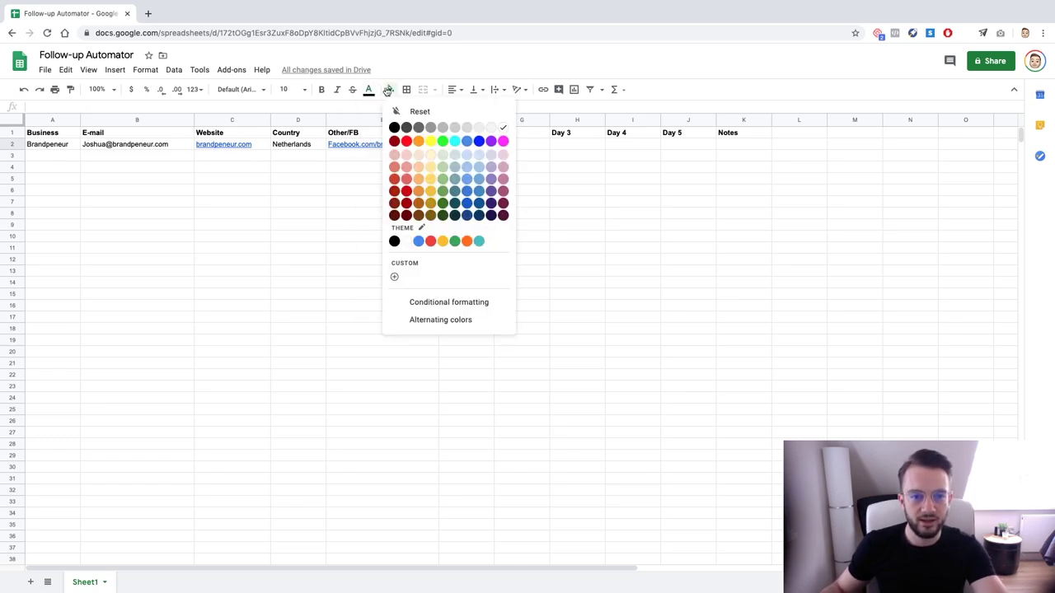
click(431, 142)
click(503, 147)
click(473, 146)
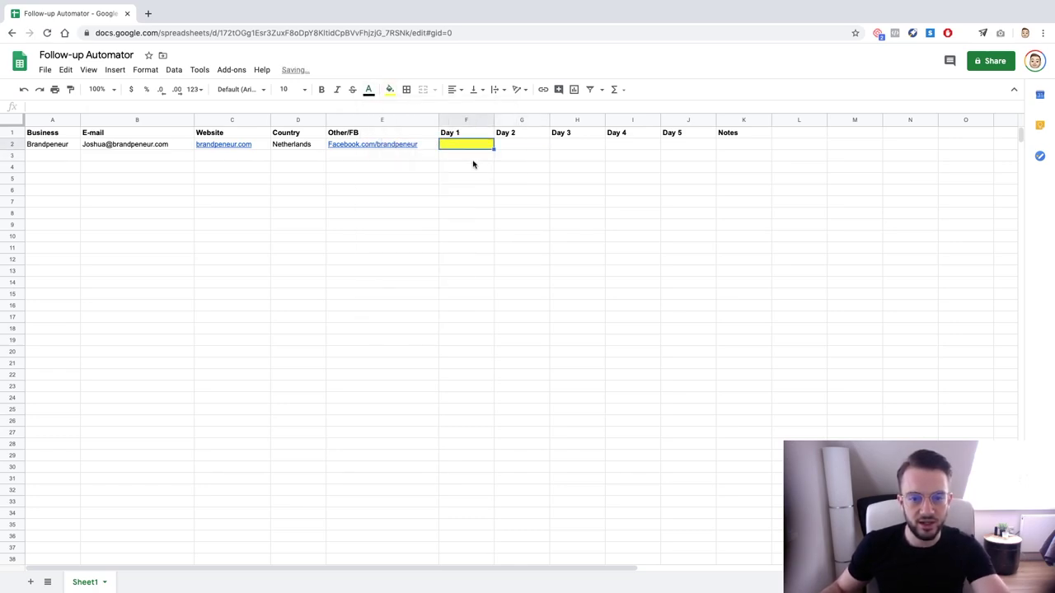
Fill N2 yellow and label it 'Outreach Done' as a legend
click(919, 146)
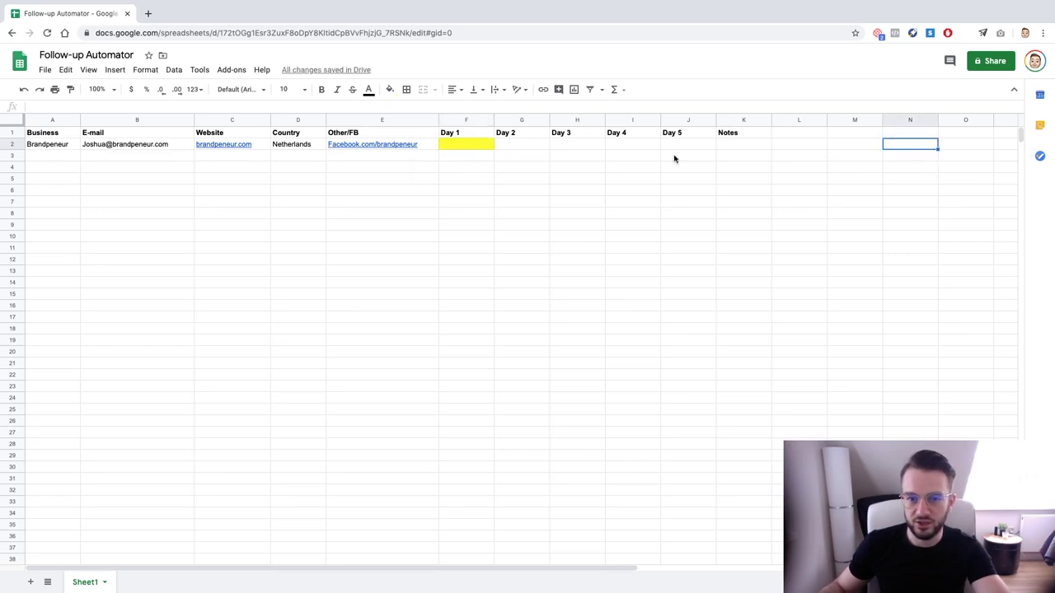
click(389, 89)
click(431, 142)
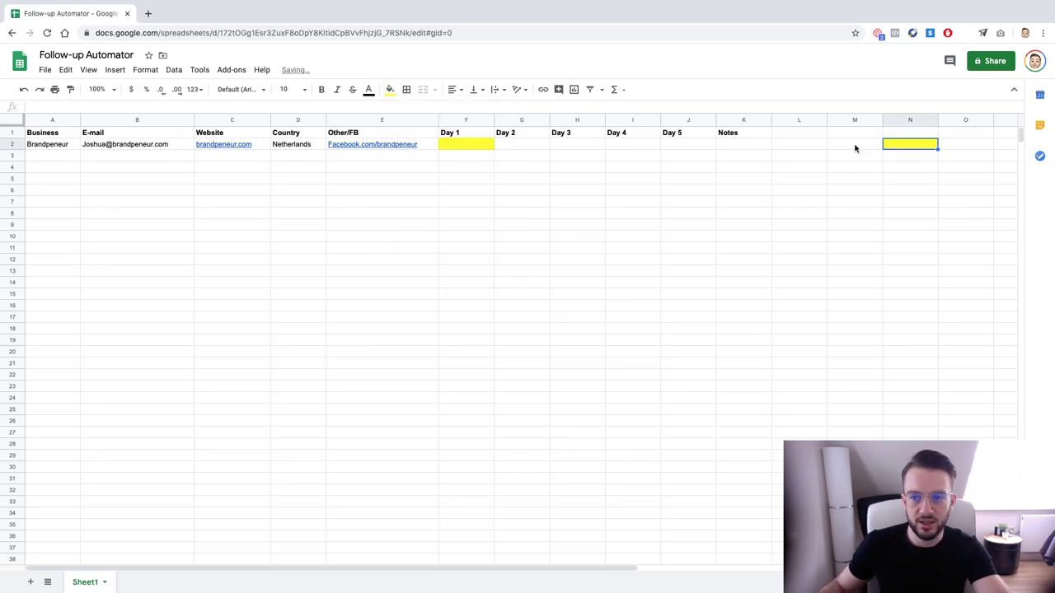
key(Right)
click(867, 144)
text(Ou)
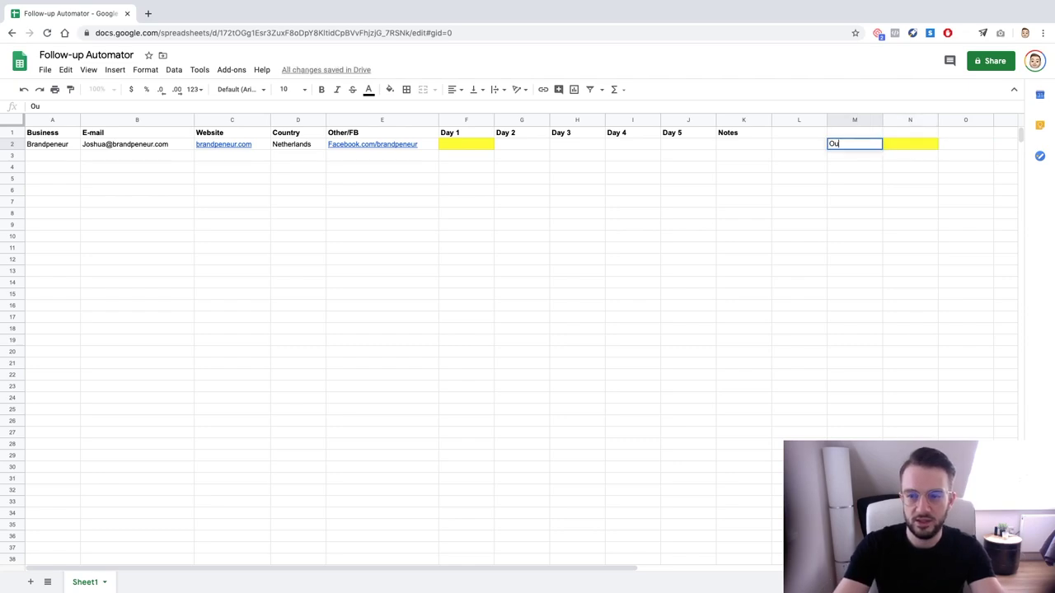
key(Escape)
key(Right)
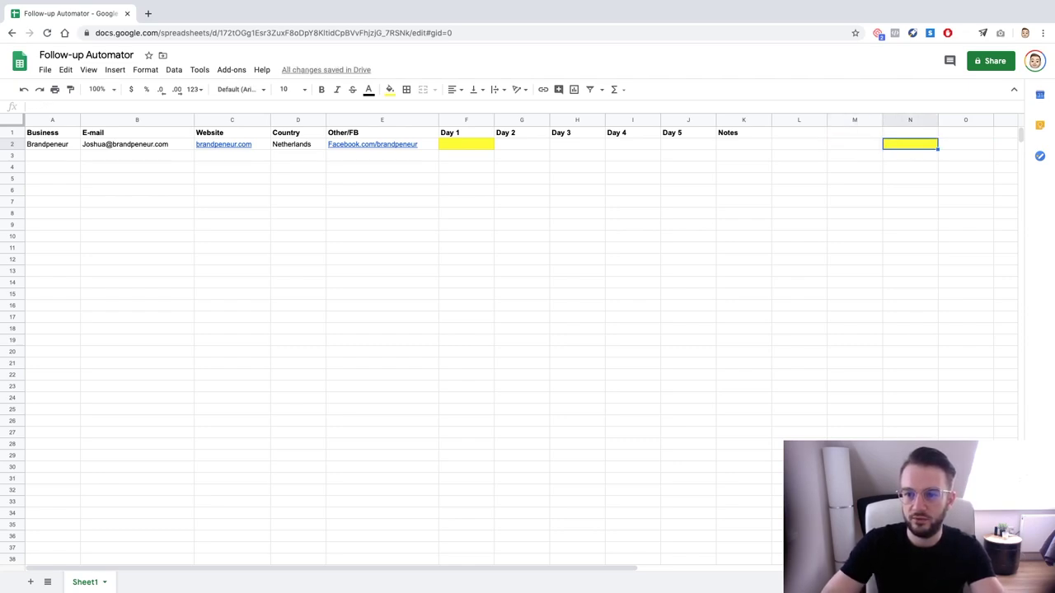
text(Outreach Done)
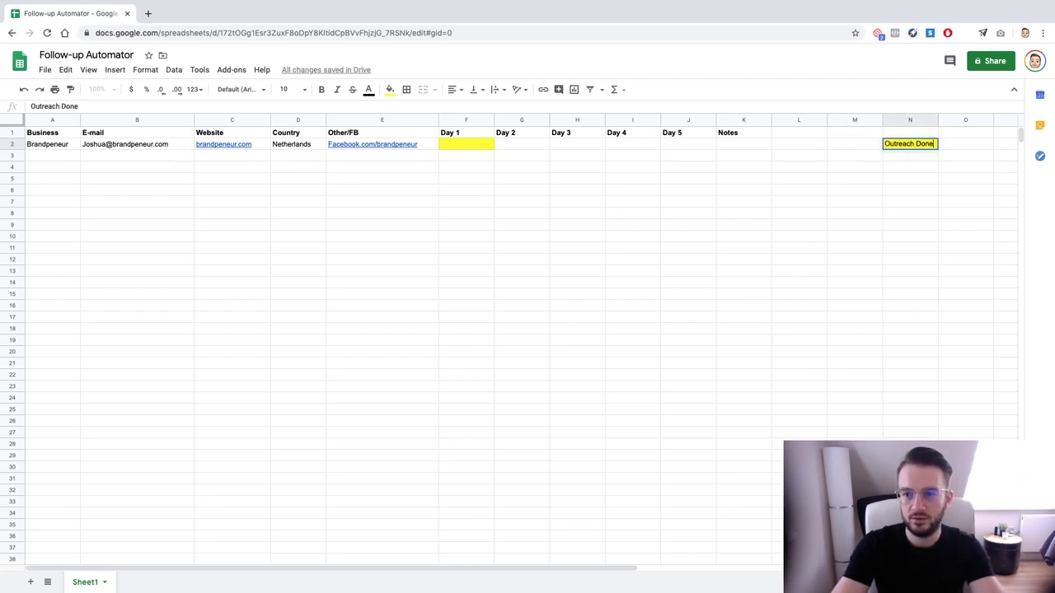
key(Return)
click(505, 145)
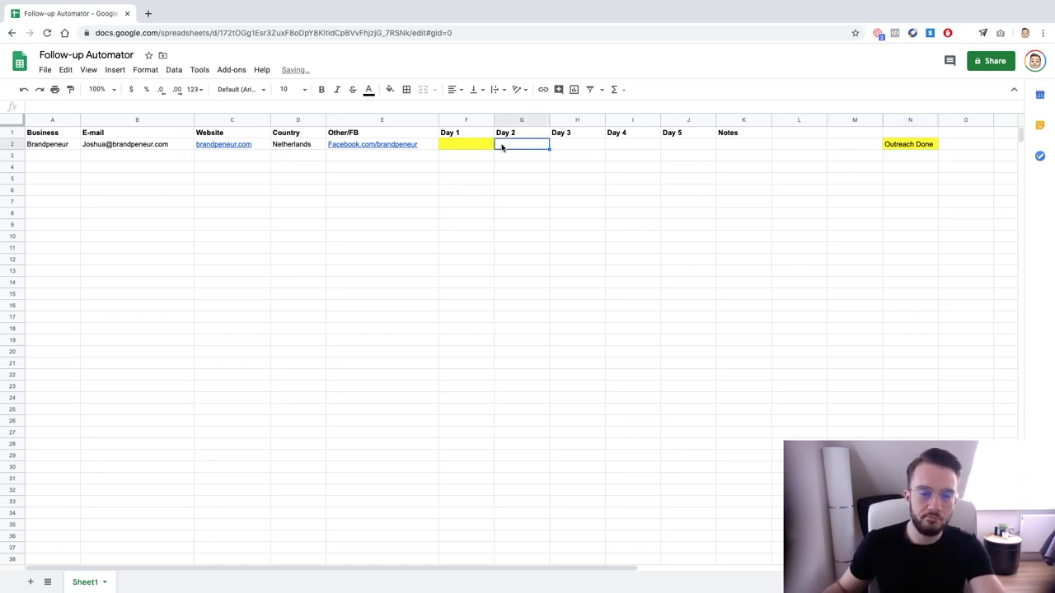
Apply the yellow fill to G2 under Day 2, matching F2
click(476, 149)
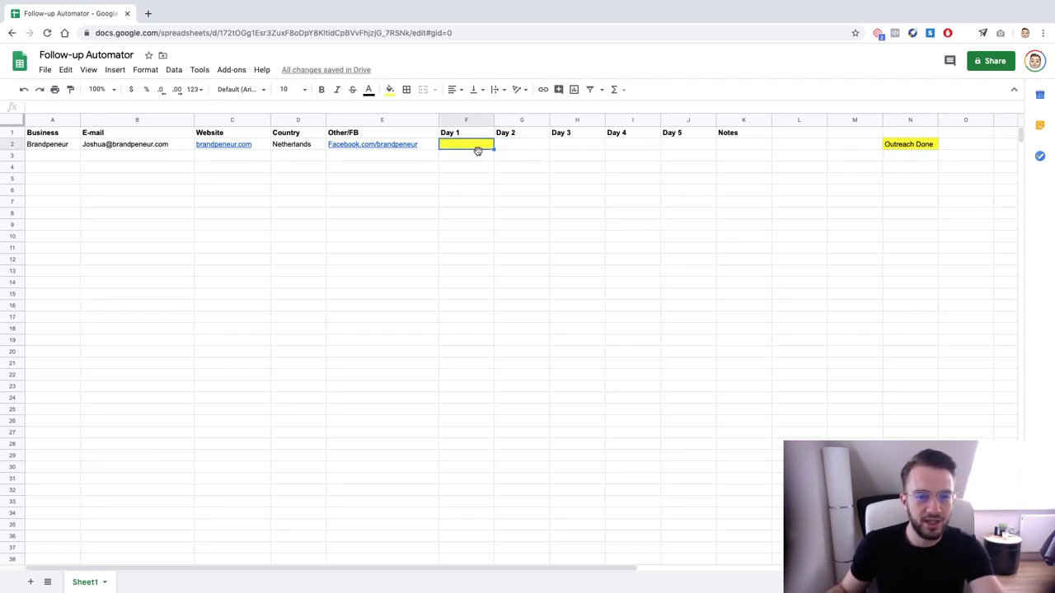
click(519, 149)
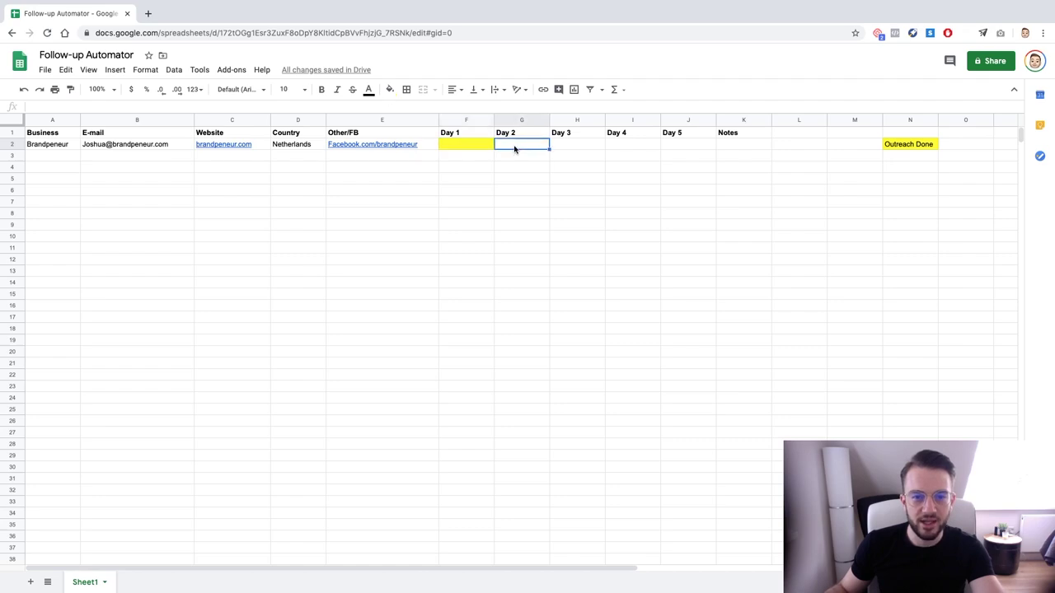
click(390, 89)
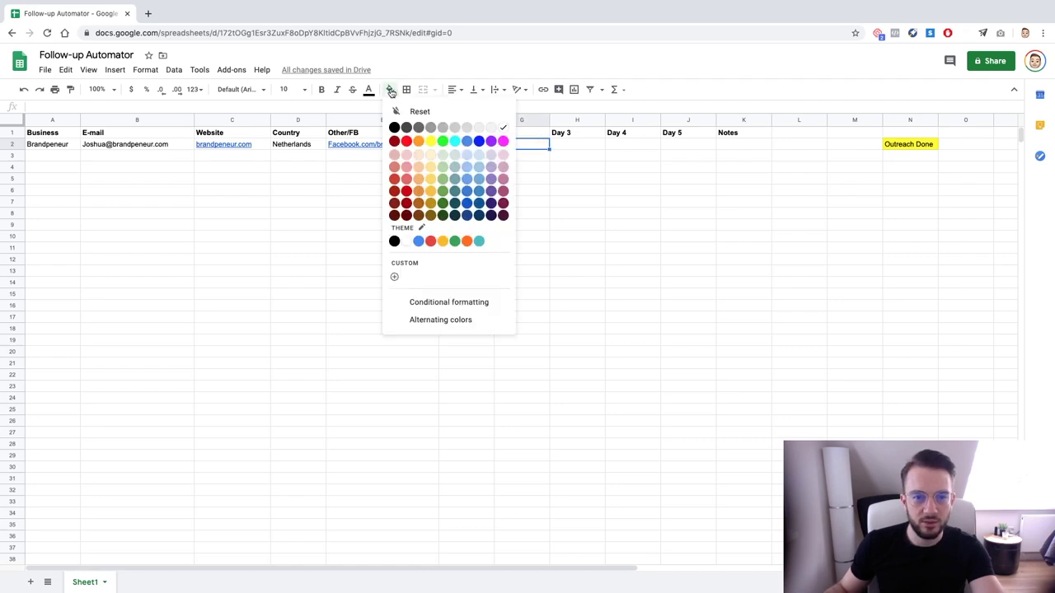
click(431, 142)
click(554, 148)
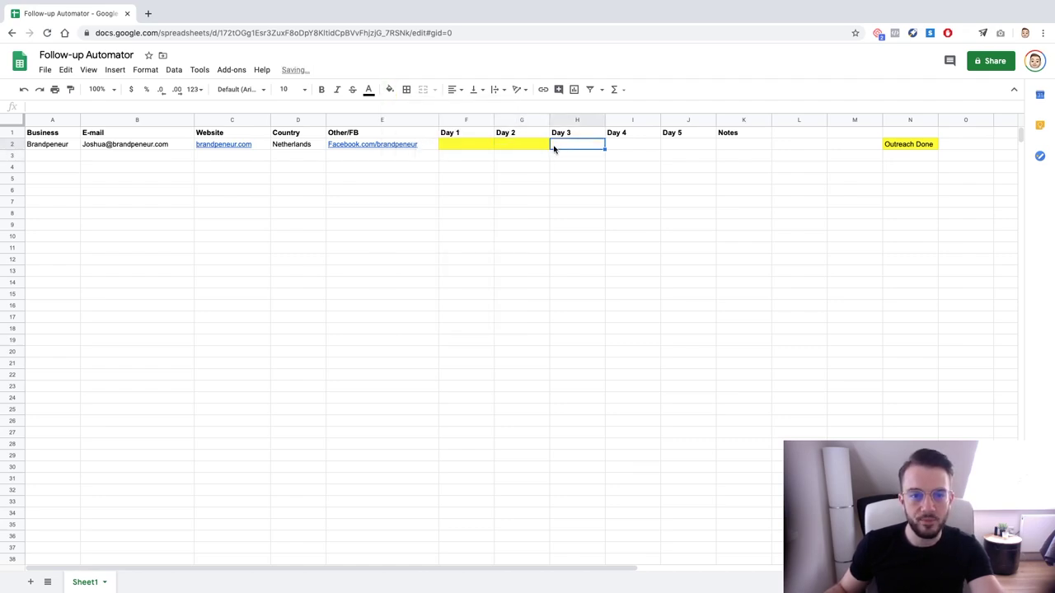
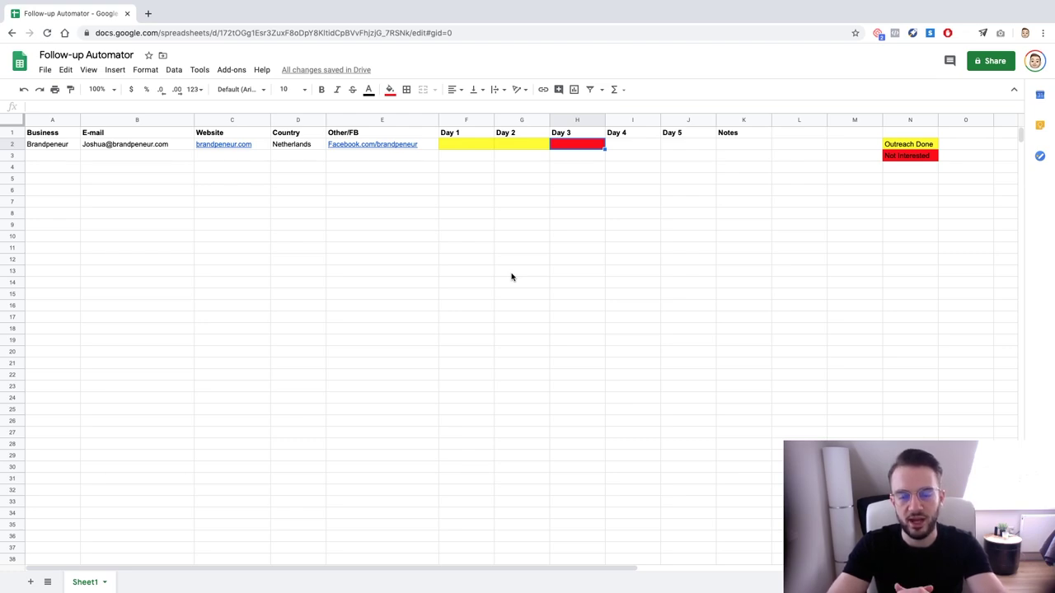
Enter Nike as the business in A3, followed by its info e-mail address
key(Down)
key(Left)
key(Left)
key(Left)
key(Left)
key(Left)
key(Up)
key(Up)
key(Right)
key(Right)
key(Left)
key(Left)
key(Left)
key(Down)
key(Left)
key(Down)
text(Nike)
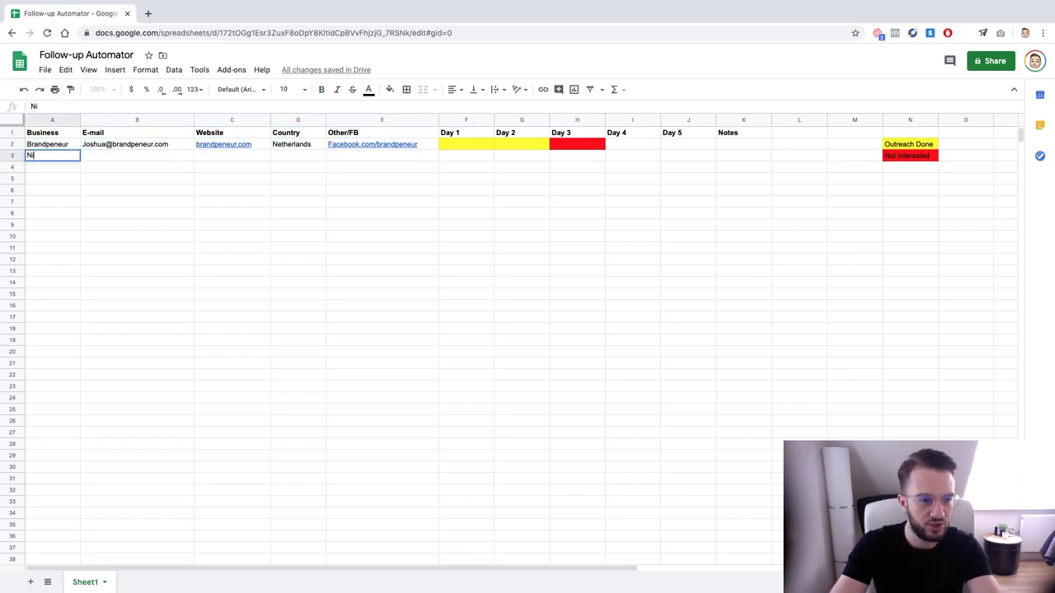
key(Tab)
key(Return)
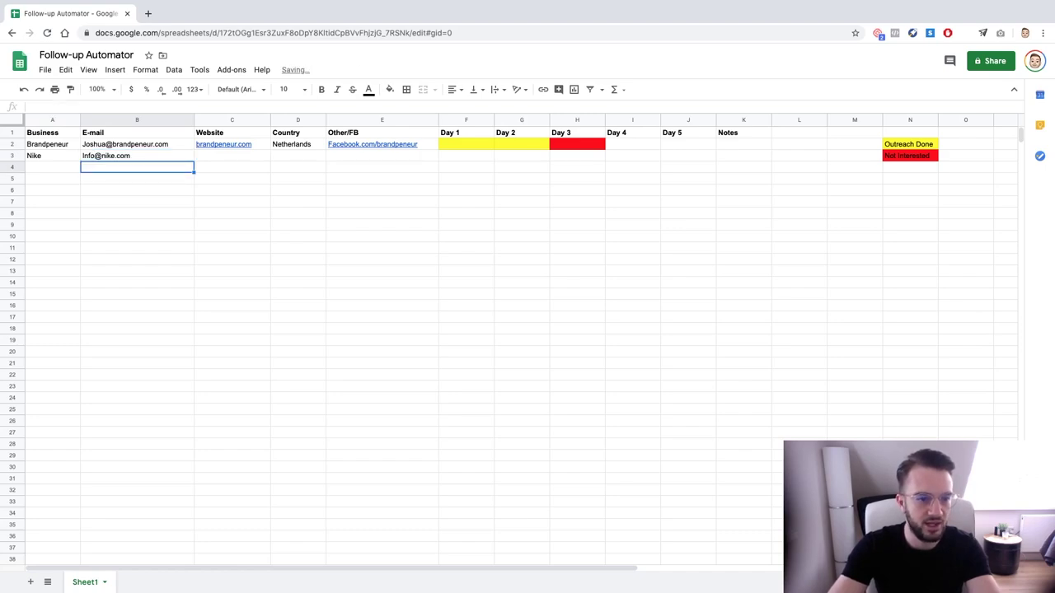
Fill Nike's website Nike.com, country United States and link Facebook.com/Nike
click(231, 156)
text(Nike.com)
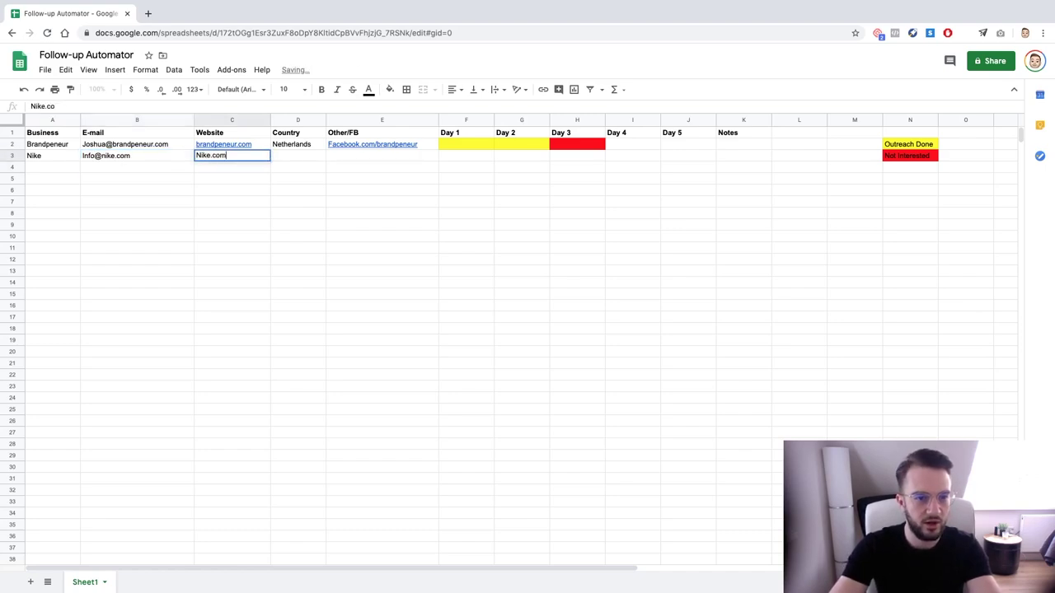
key(Return)
click(298, 156)
text(UNite)
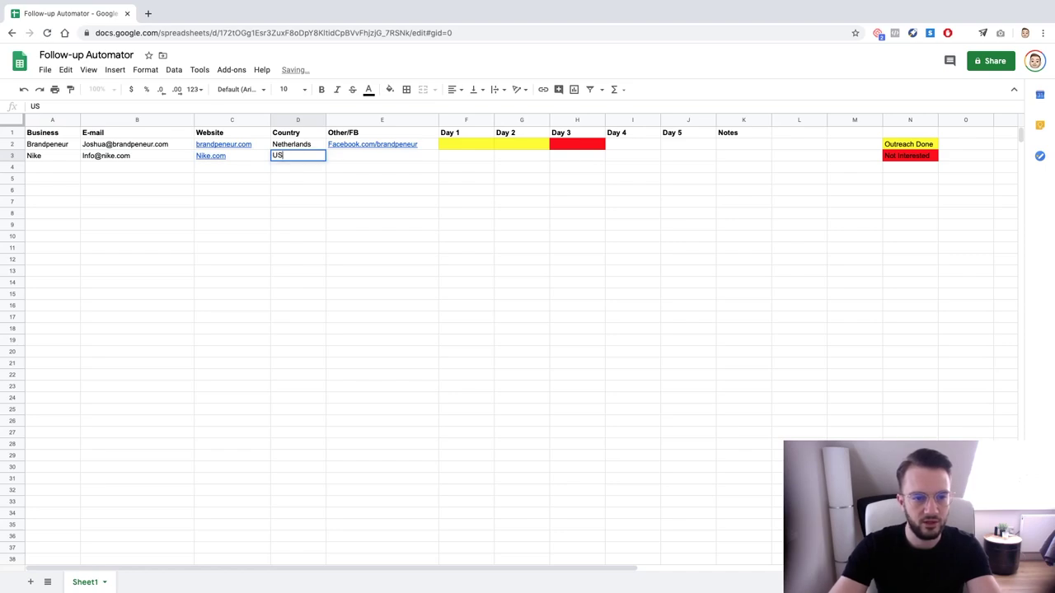
key(BackSpace)
key(BackSpace)
key(BackSpace)
key(BackSpace)
text(nited States)
key(Return)
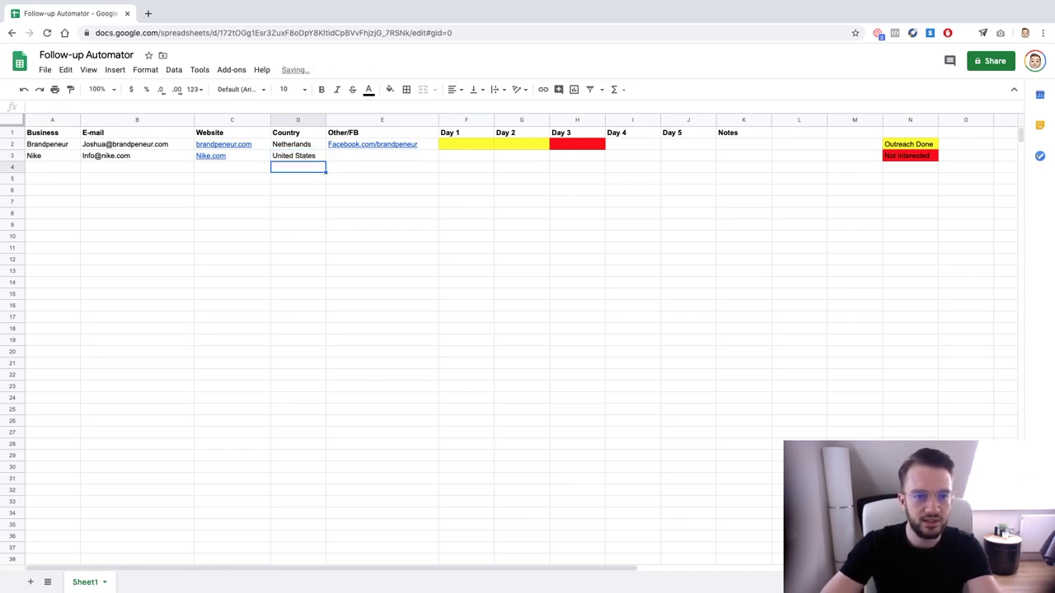
click(381, 156)
text(Facebook)
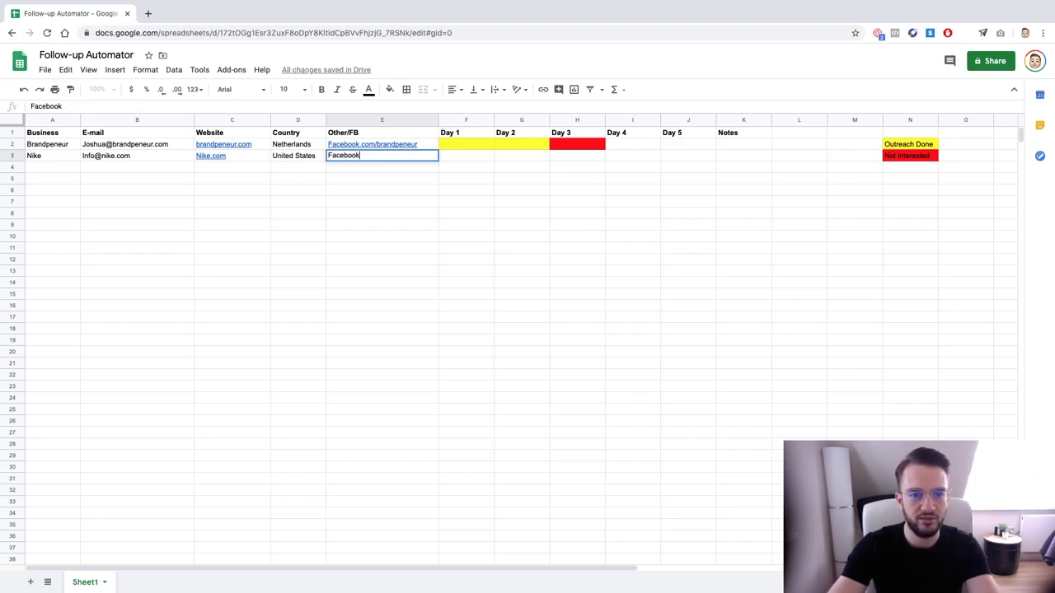
text(/com.n)
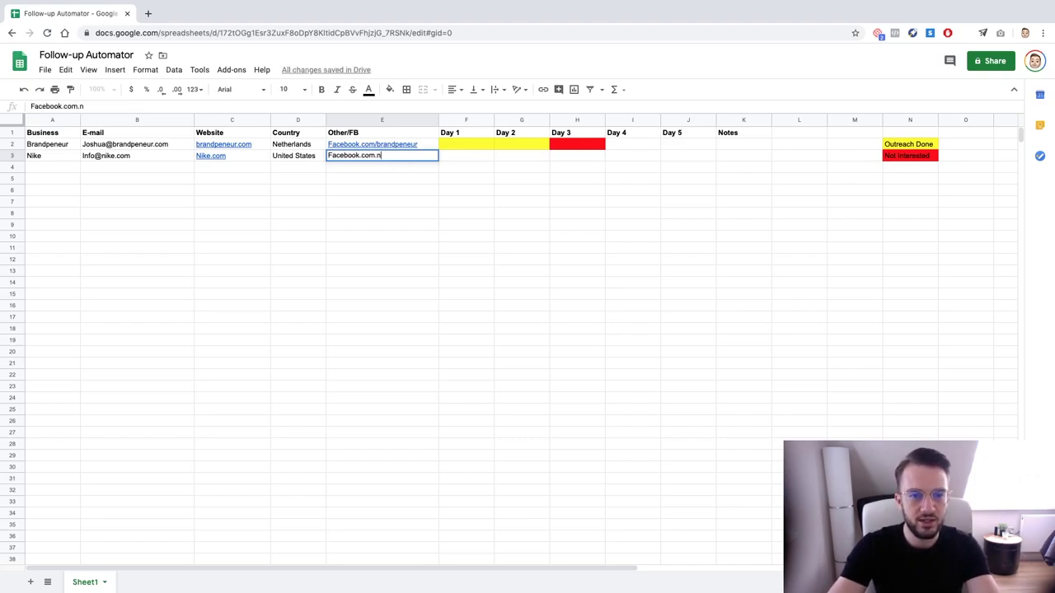
key(BackSpace)
text(/Nike)
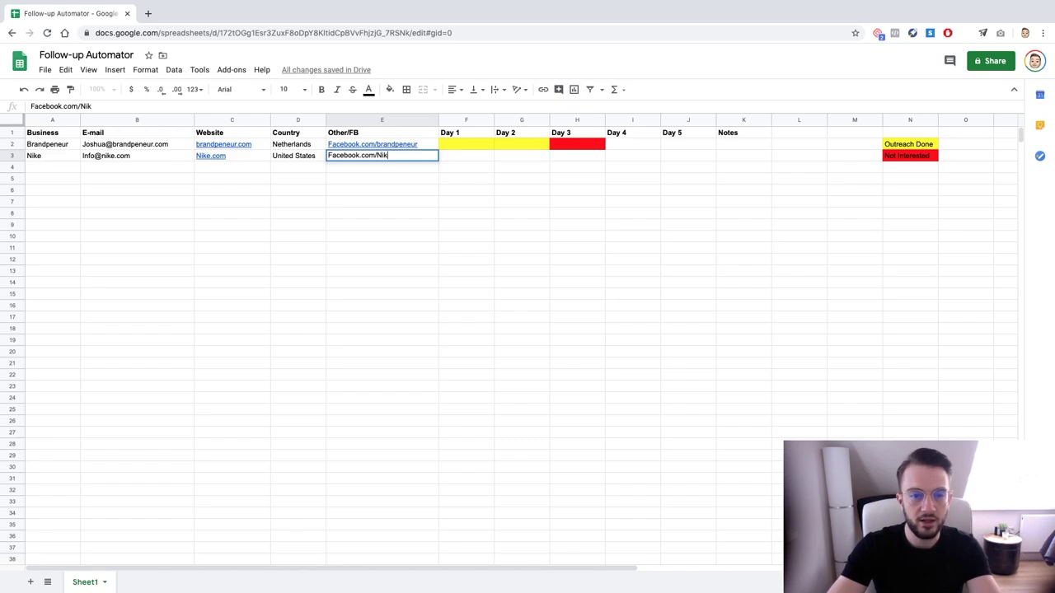
key(Return)
click(466, 156)
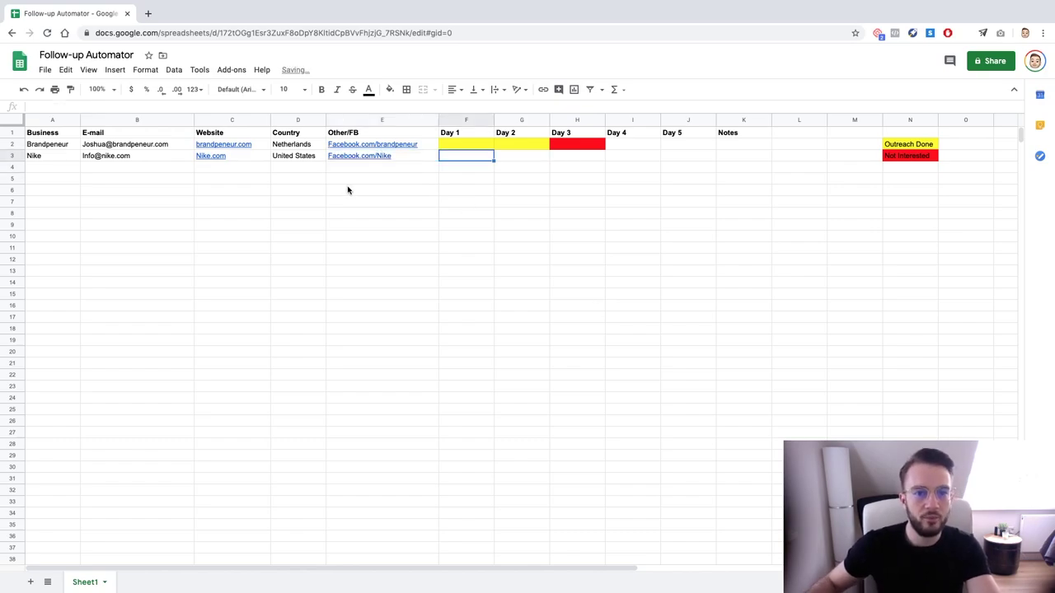
Fill Nike's Day 1, Day 2 and Day 3 cells yellow
click(389, 89)
click(428, 142)
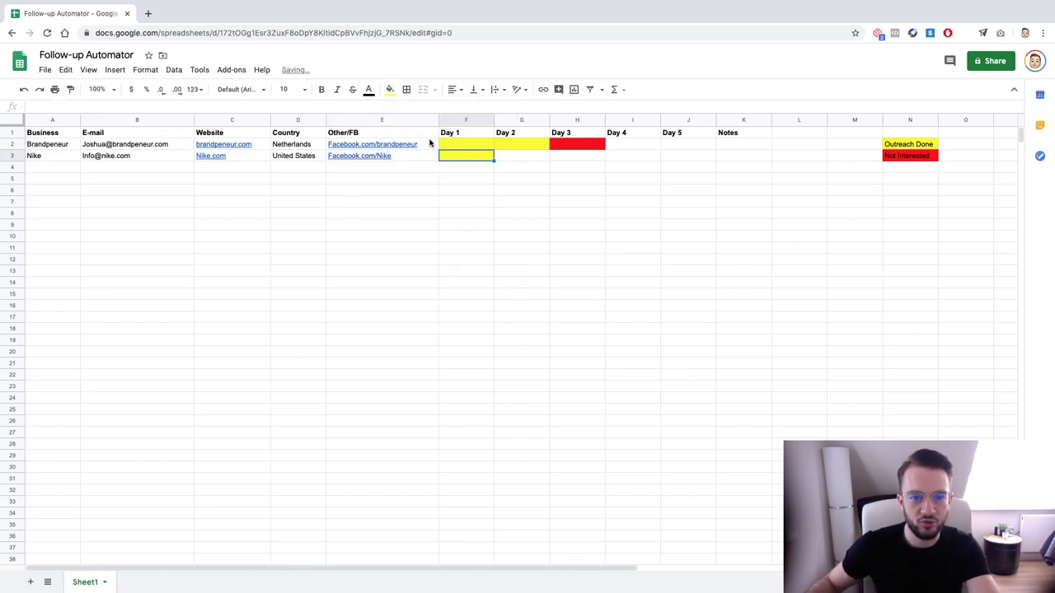
click(529, 160)
click(389, 89)
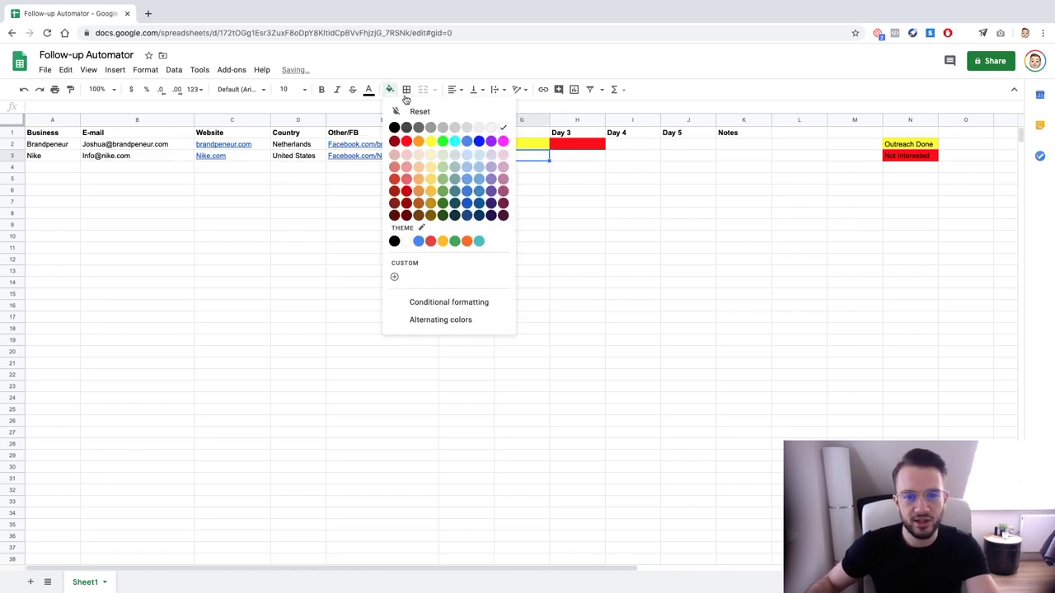
click(430, 143)
click(567, 156)
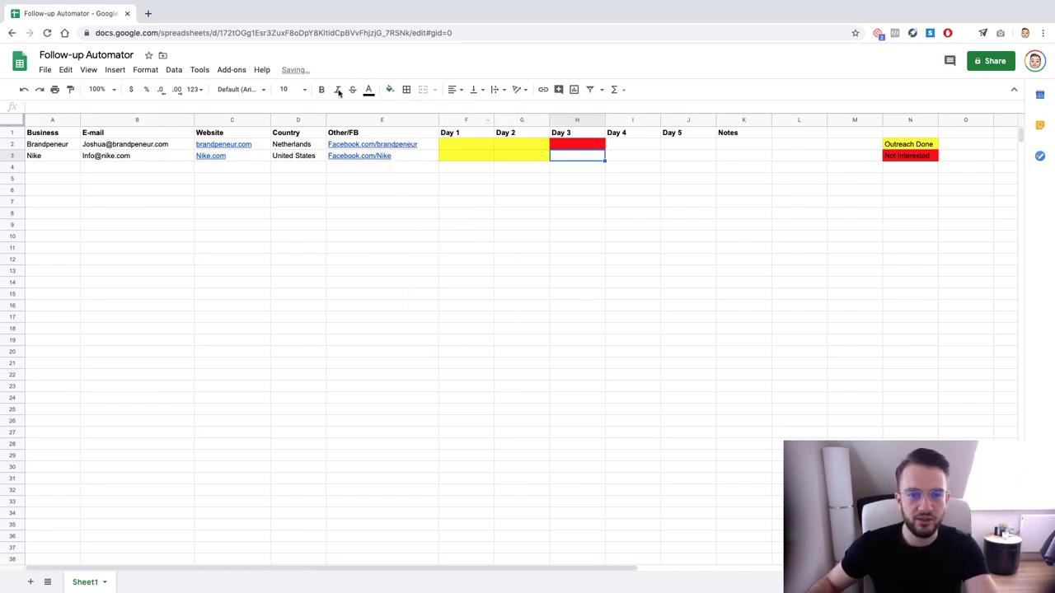
click(393, 89)
click(437, 144)
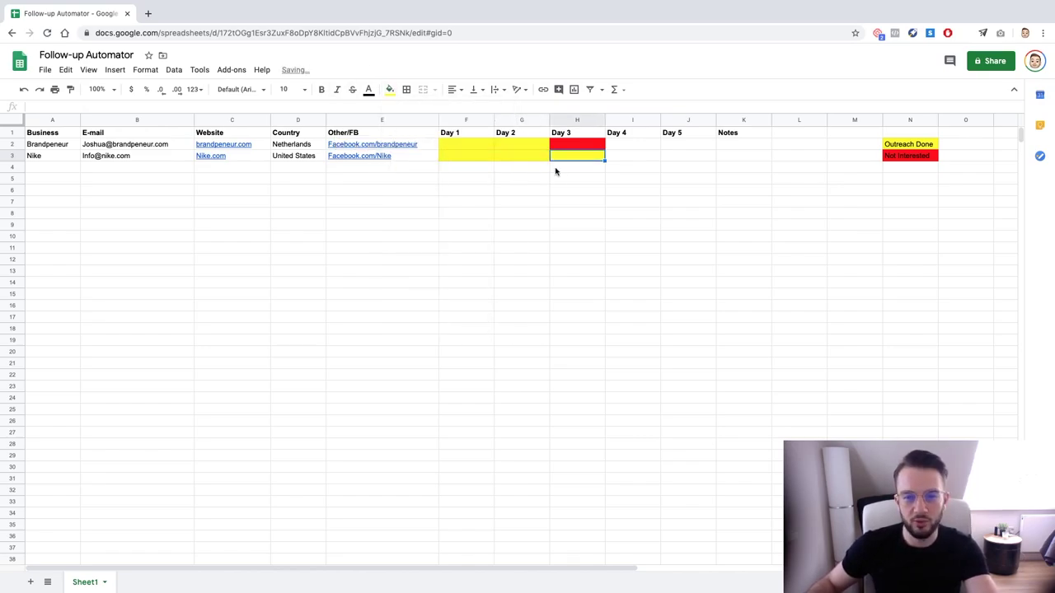
Fill Nike's Day 4 cell dark green
click(617, 156)
click(390, 92)
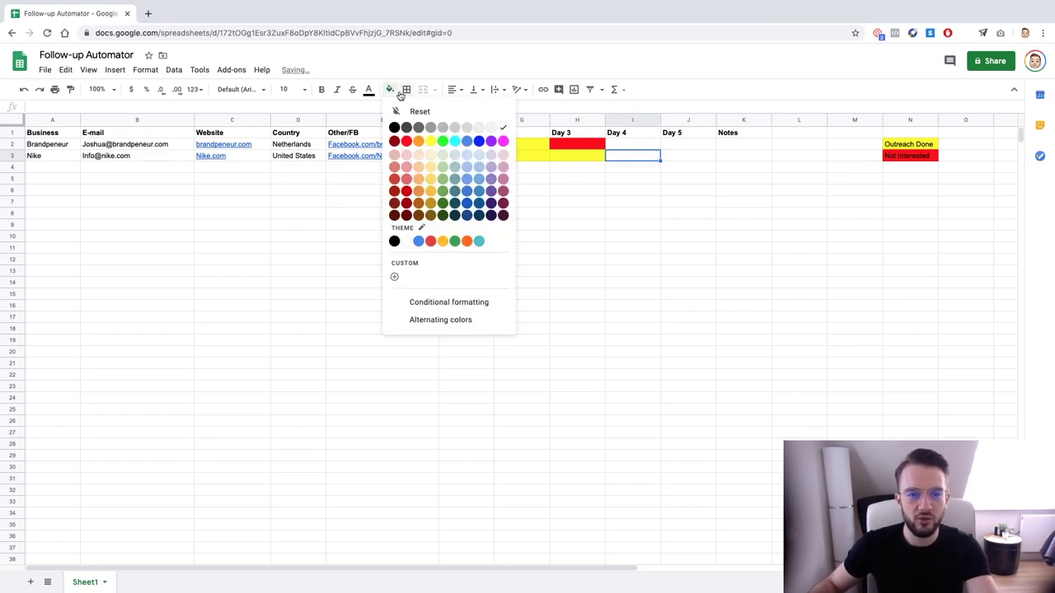
click(443, 142)
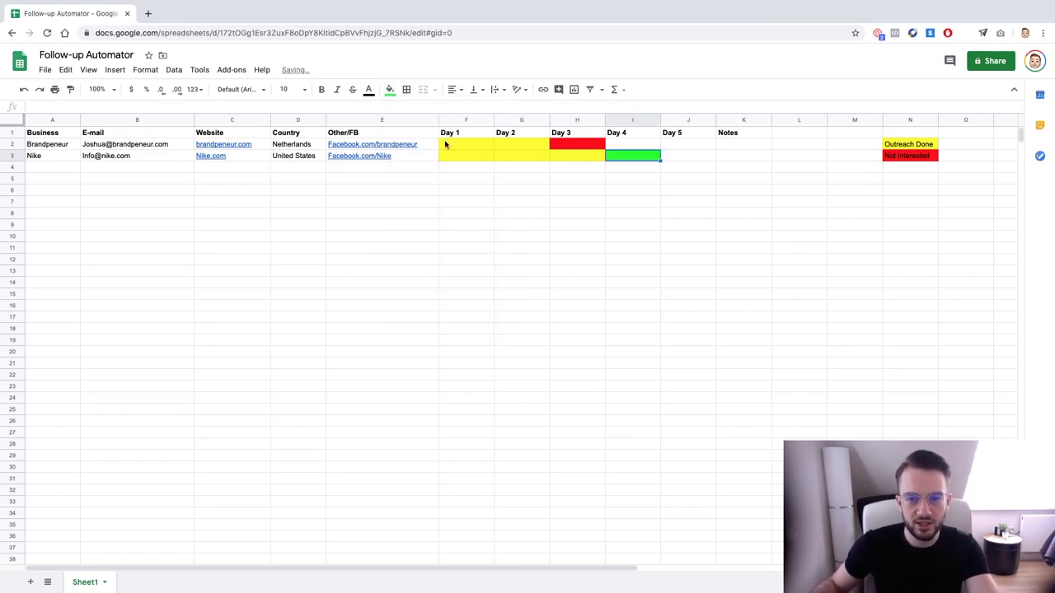
click(389, 90)
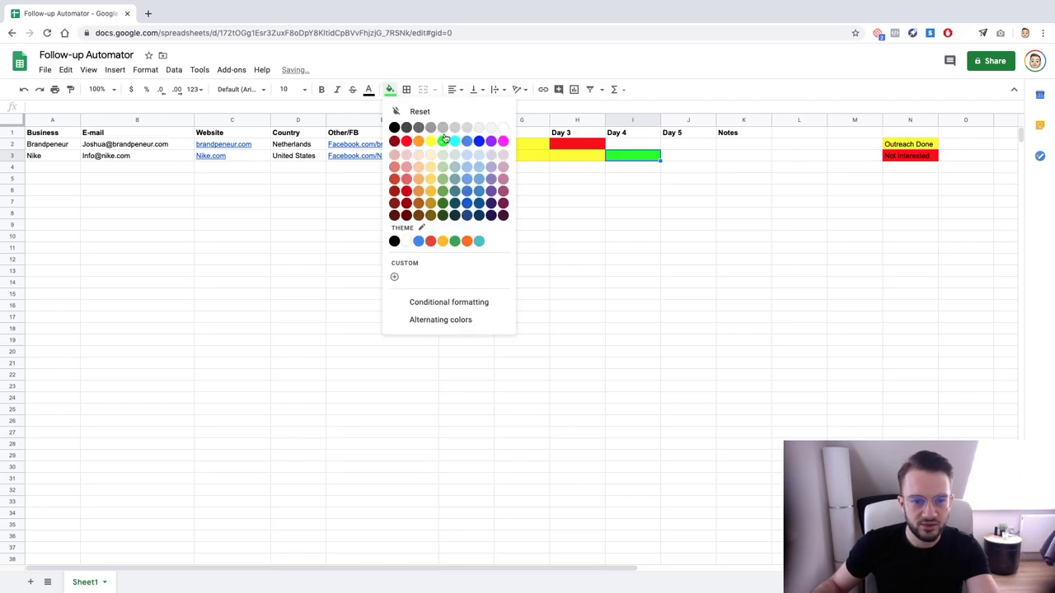
click(442, 191)
click(692, 194)
click(890, 168)
Add a 'Reply' legend entry below Not Interested with a green fill
text(P)
key(BackSpace)
text(Reply)
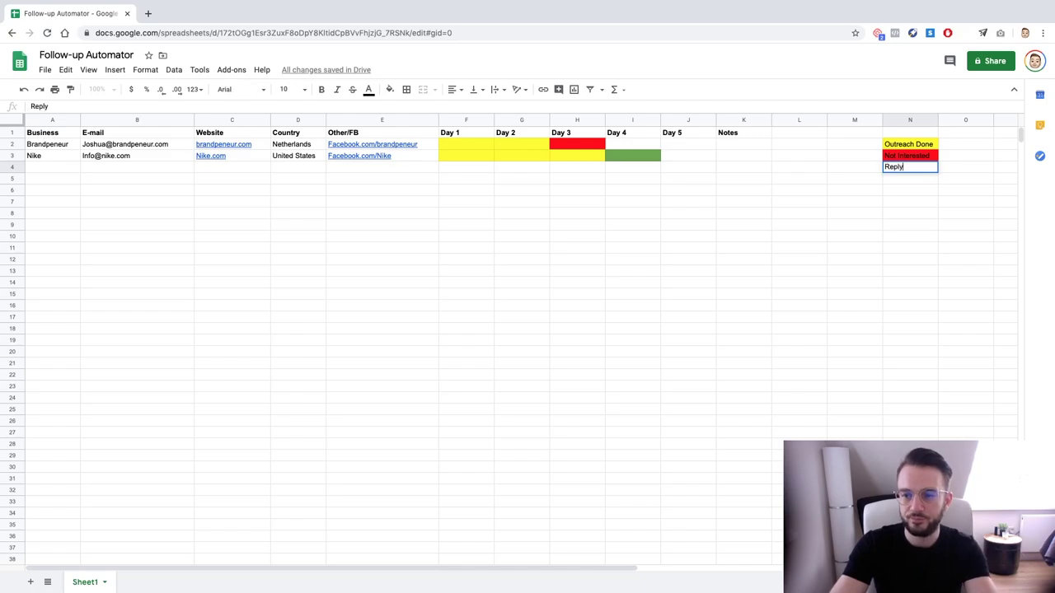
key(Return)
click(910, 168)
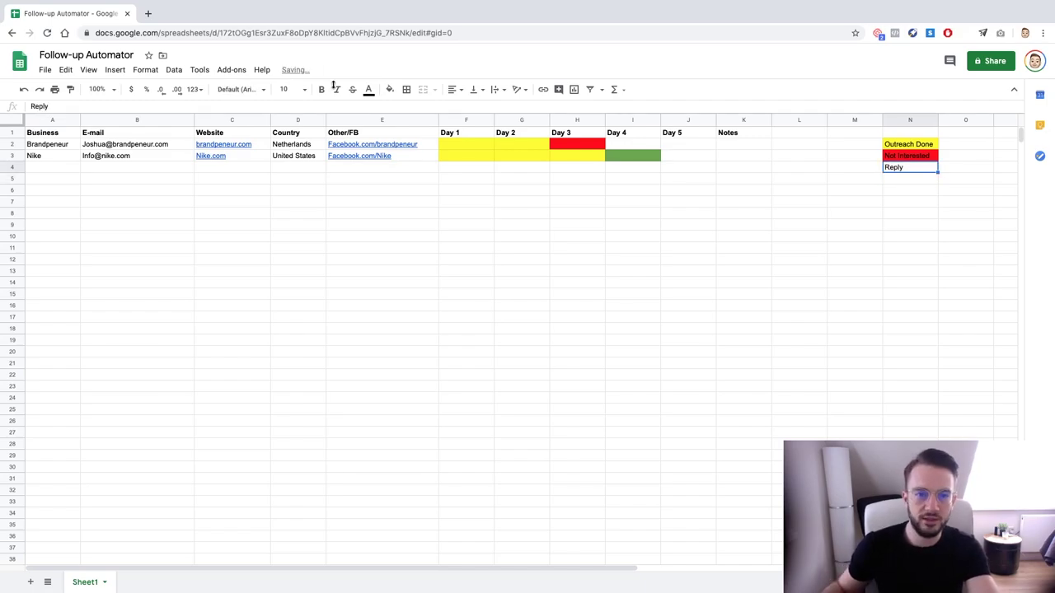
click(390, 89)
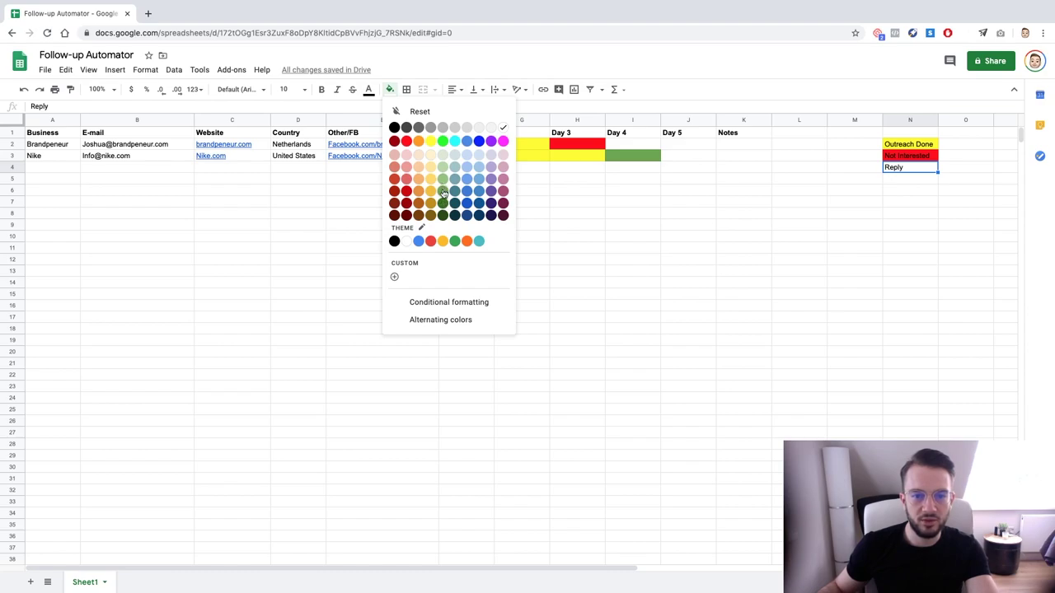
click(443, 191)
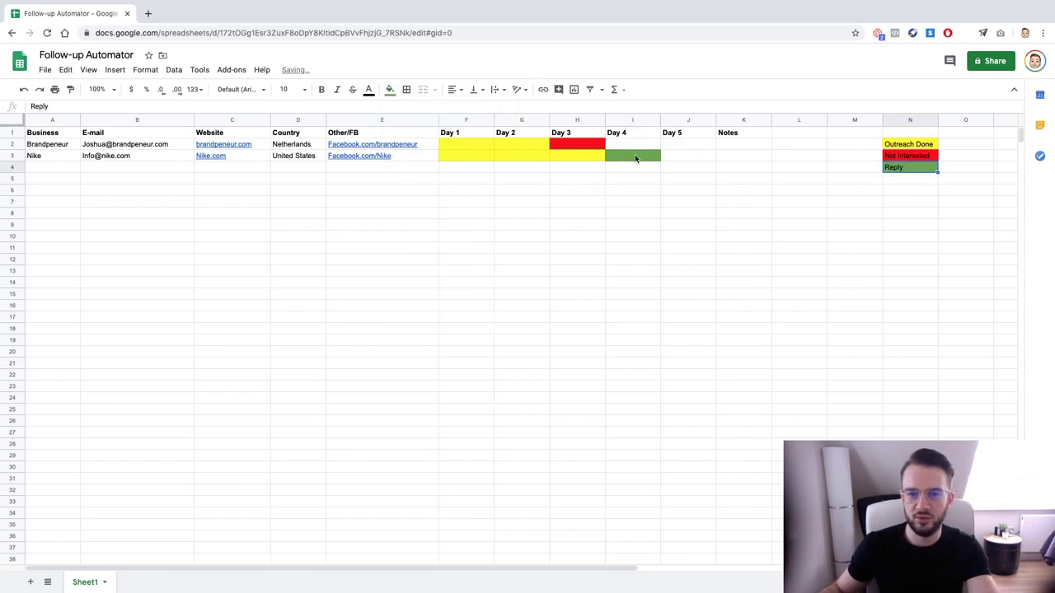
Widen the Notes column
click(635, 158)
click(738, 160)
drag(771, 122, 815, 122)
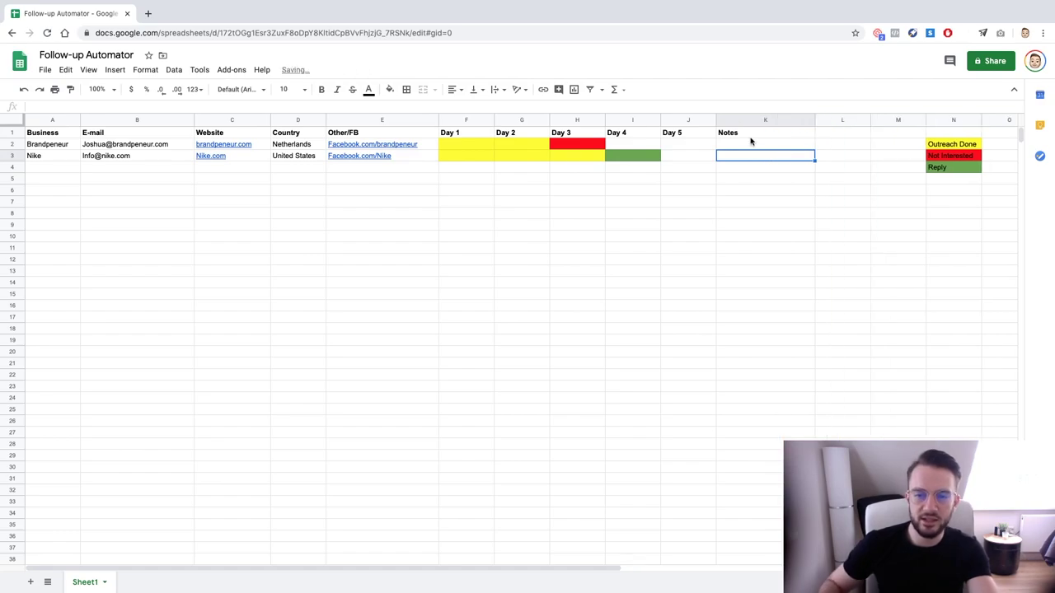
Enter 'Not interested' as Brandpeneur's note
key(Up)
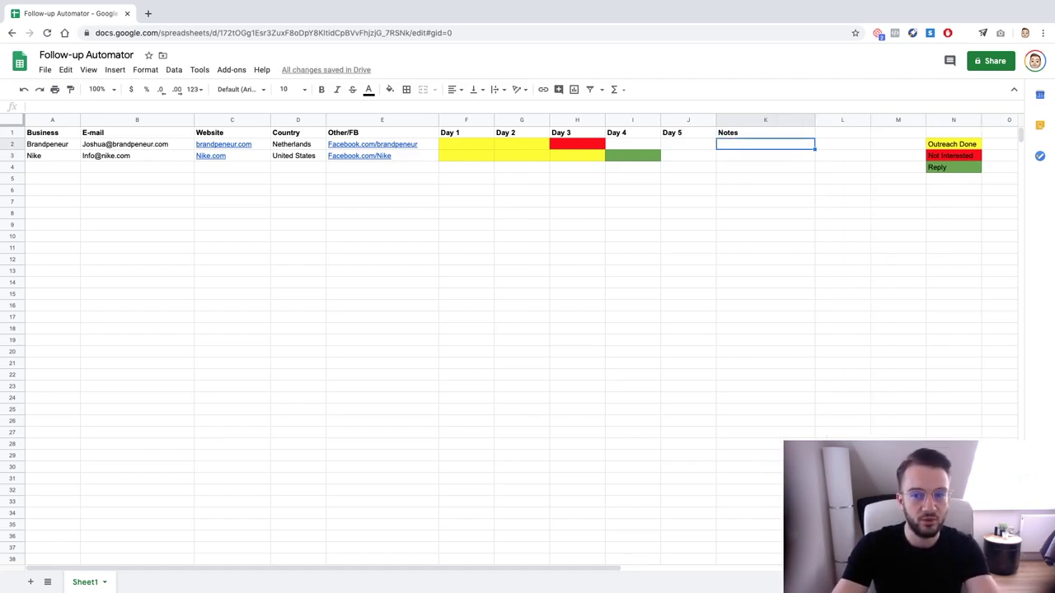
text(N)
key(BackSpace)
key(BackSpace)
text(Prod)
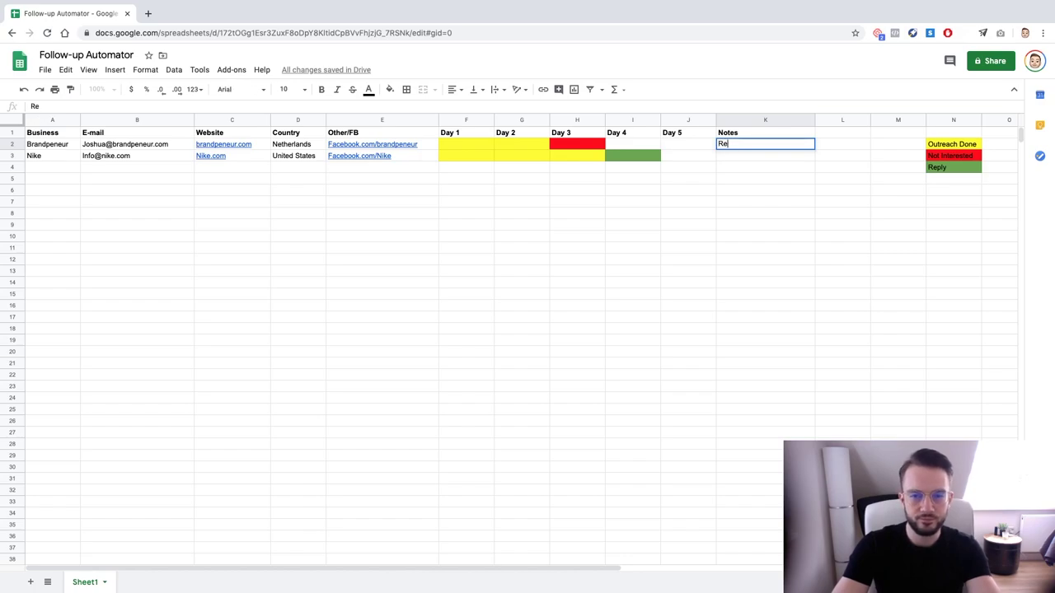
key(BackSpace)
key(BackSpace)
key(BackSpace)
key(BackSpace)
text(Not interested)
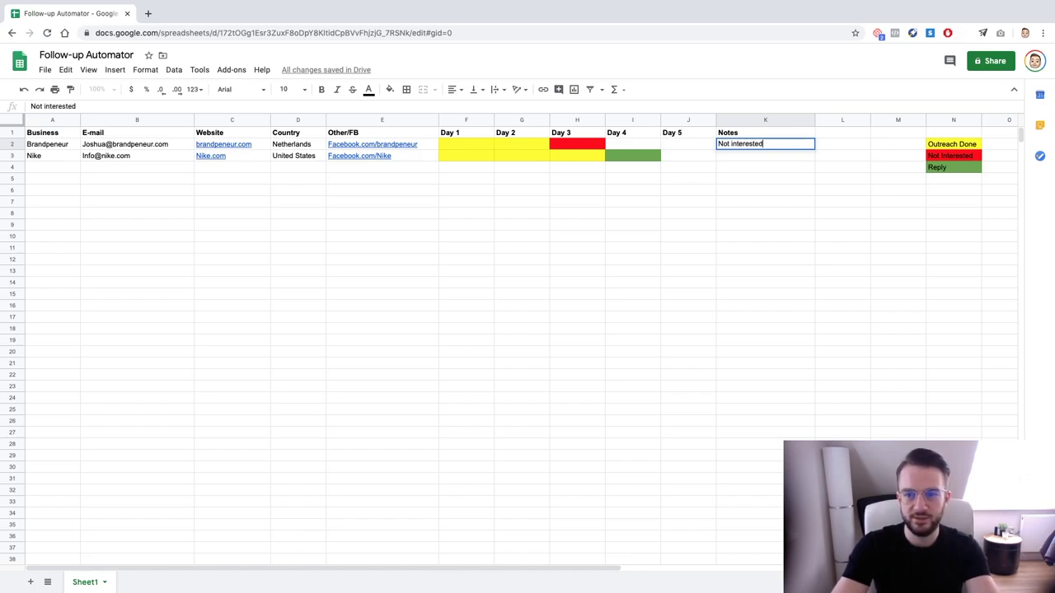
key(Return)
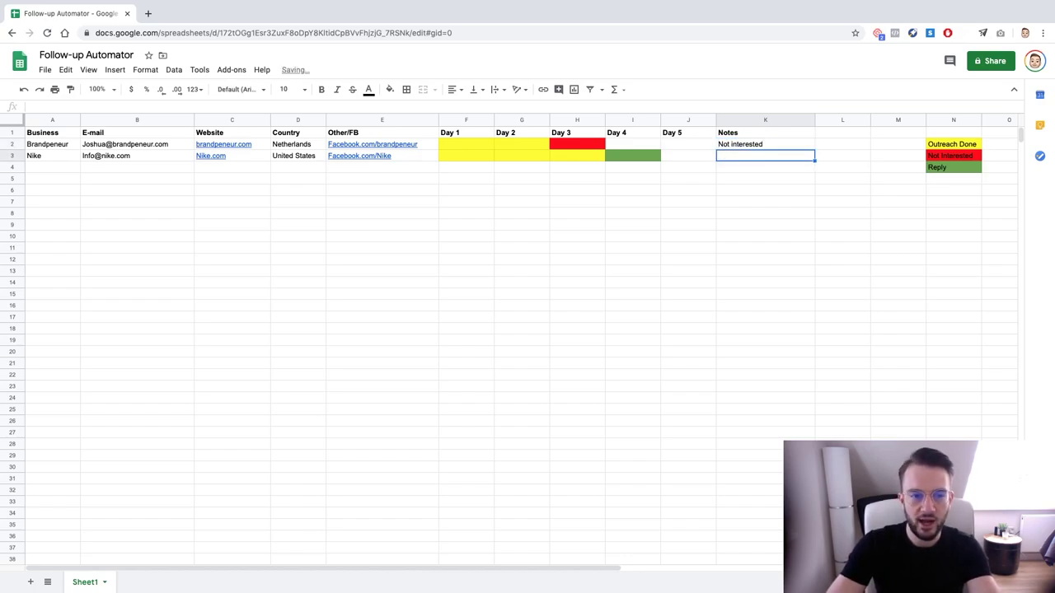
Write Nike's note 'Replied and asked for more info' and widen column K to fit
text(Replied )
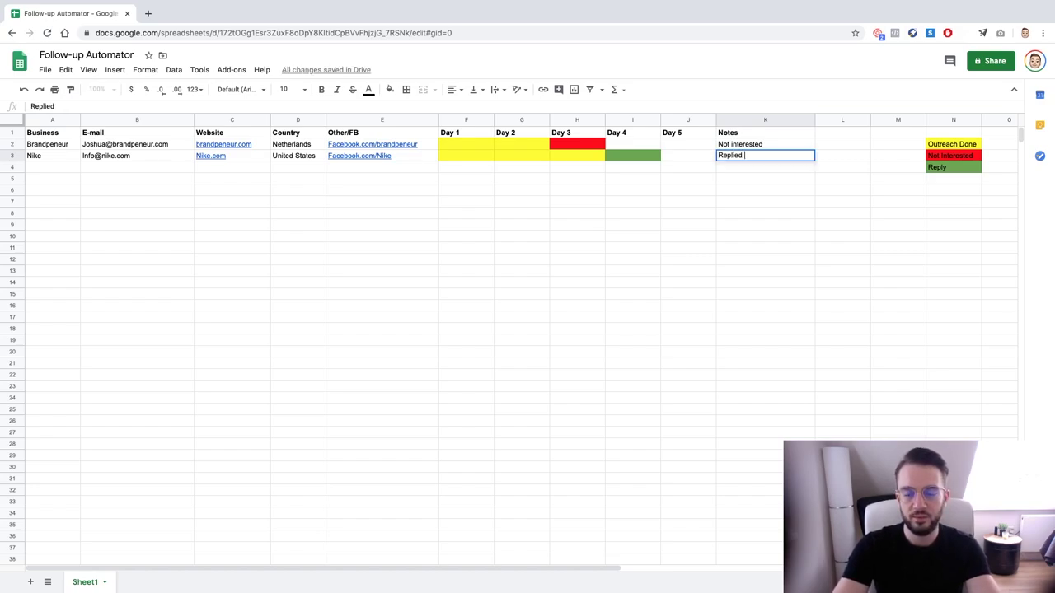
text(and )
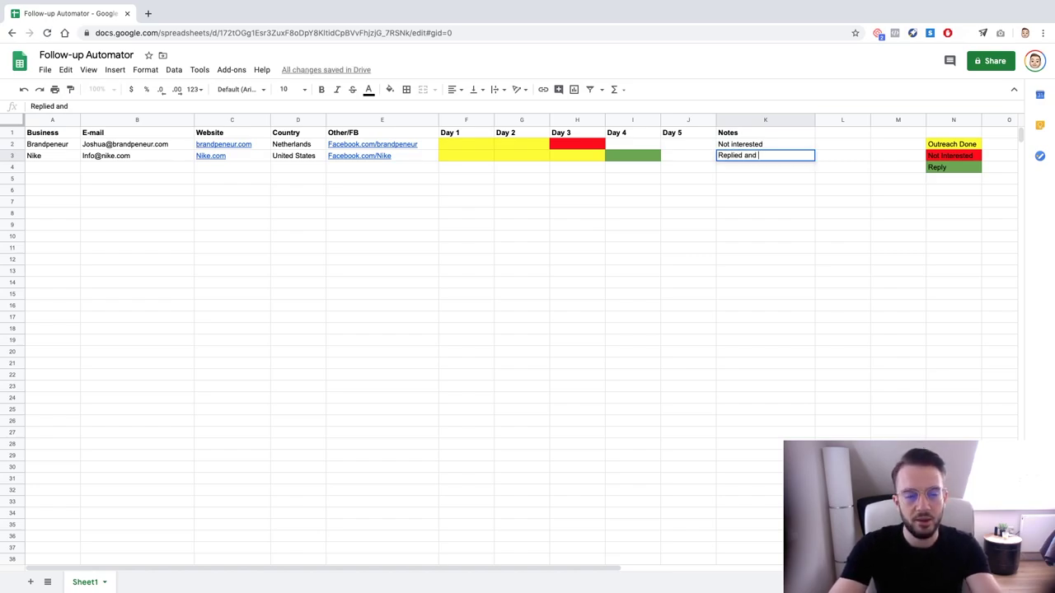
text(asked for more info)
key(BackSpace)
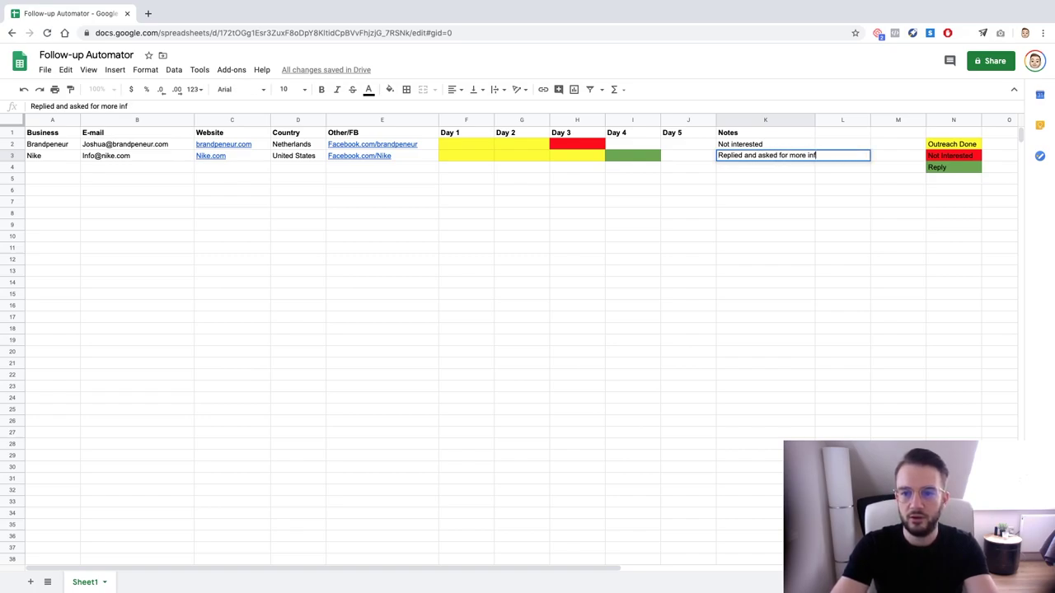
text(o)
key(Return)
key(Up)
key(Up)
key(Up)
key(Right)
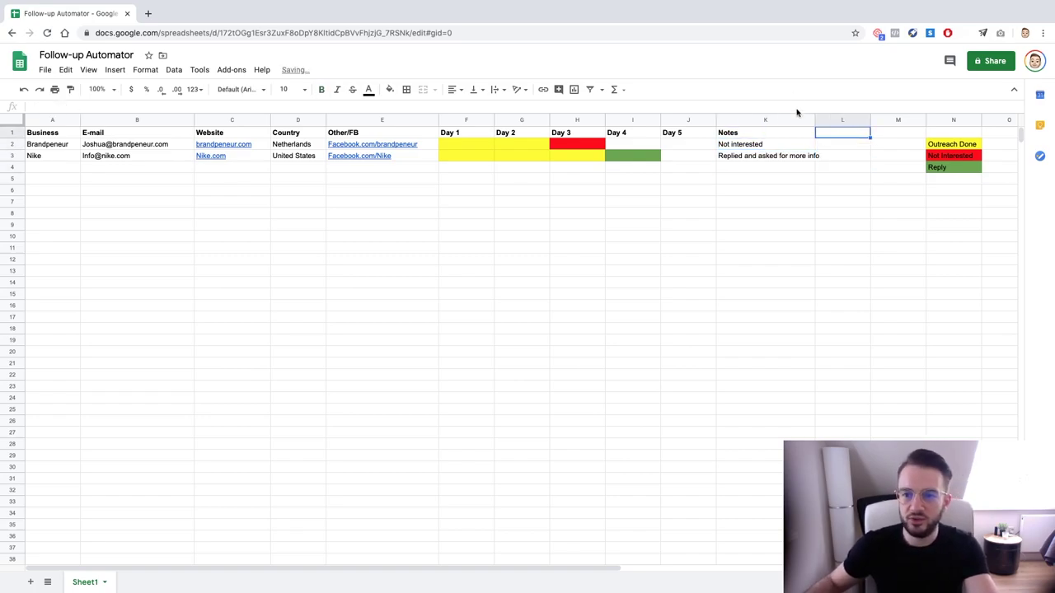
drag(814, 119, 824, 120)
Add a 'Last Contact' header in L1
click(832, 148)
key(Up)
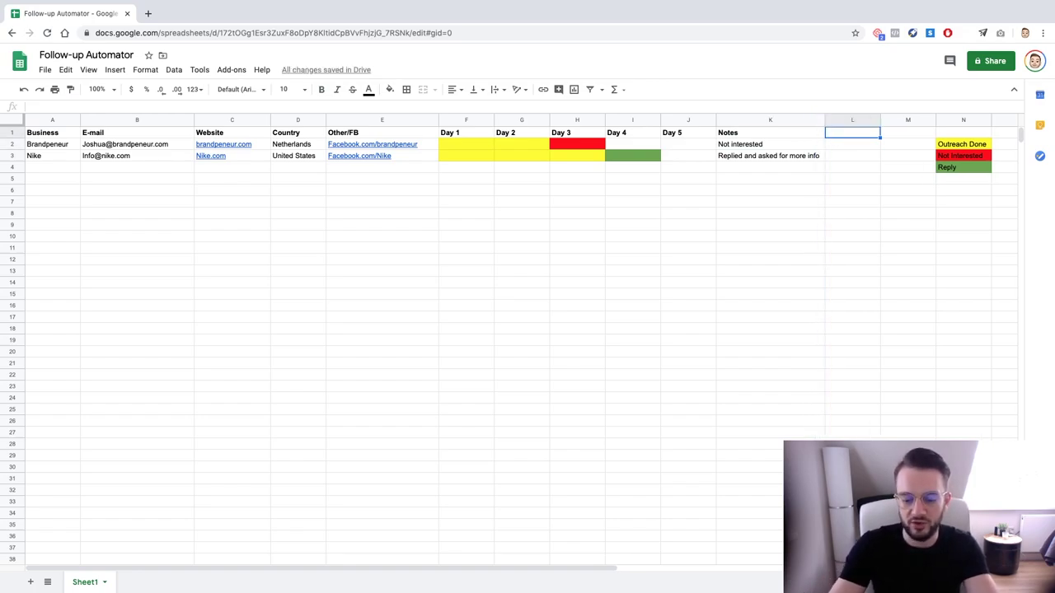
text(Last Contact)
key(Return)
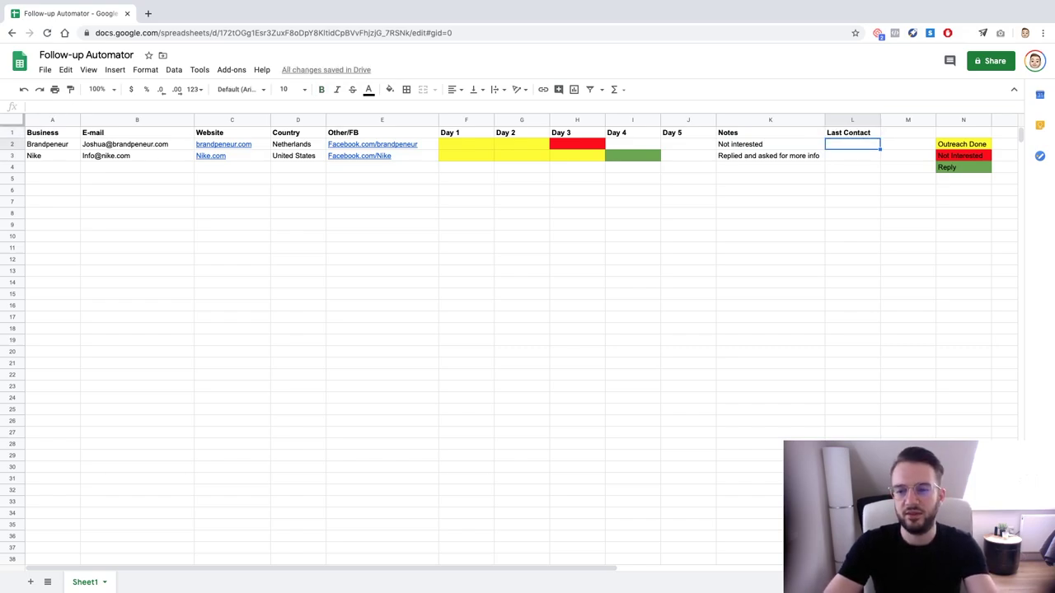
Enter 07-04-2020 as the last contact date for Brandpeneur and Nike
text(07)
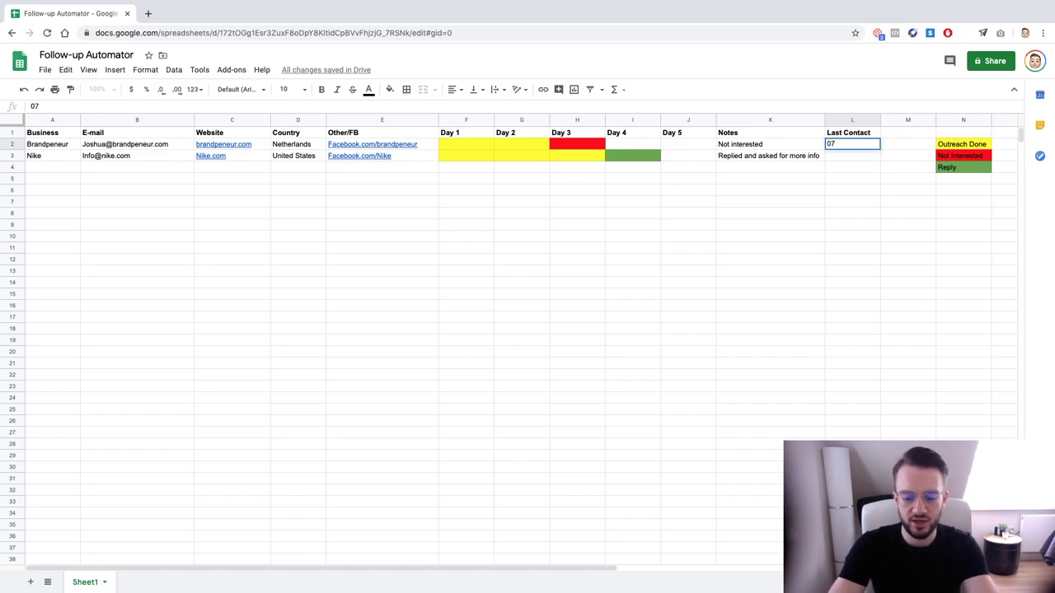
text(-04-2020)
key(Return)
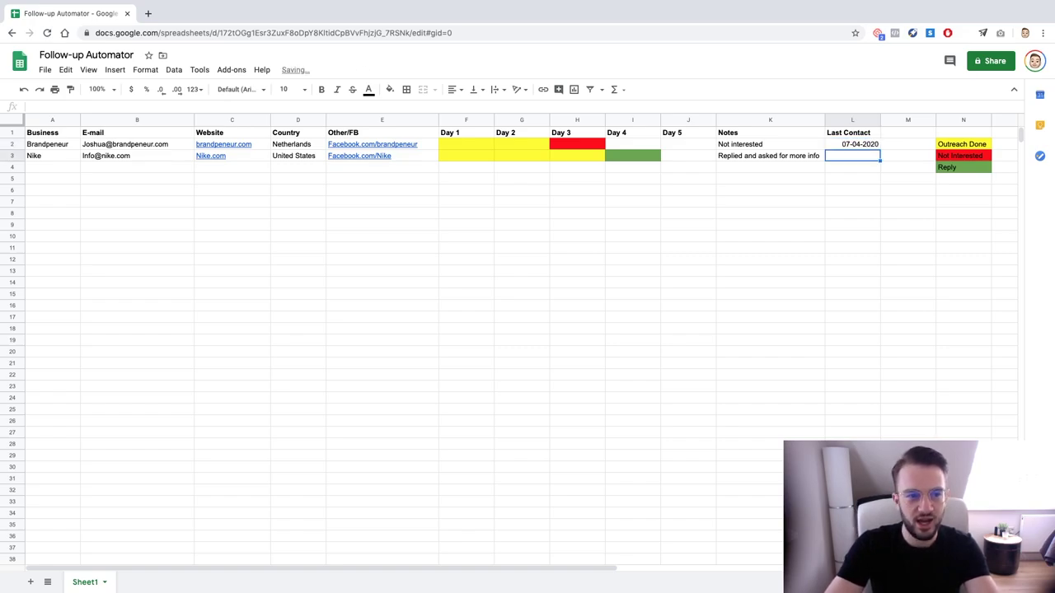
text(07)
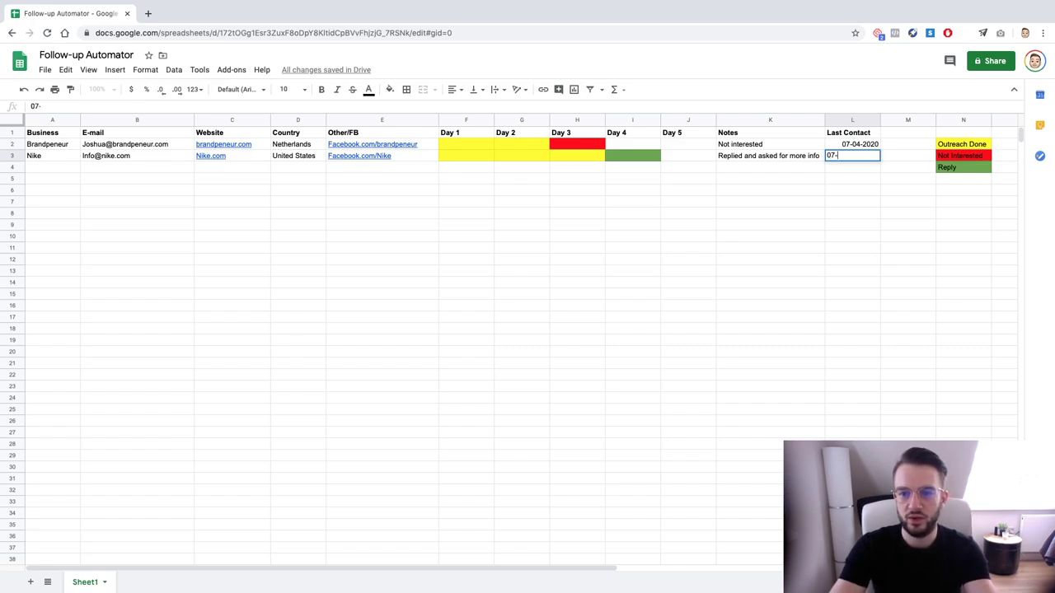
text(-04-2020)
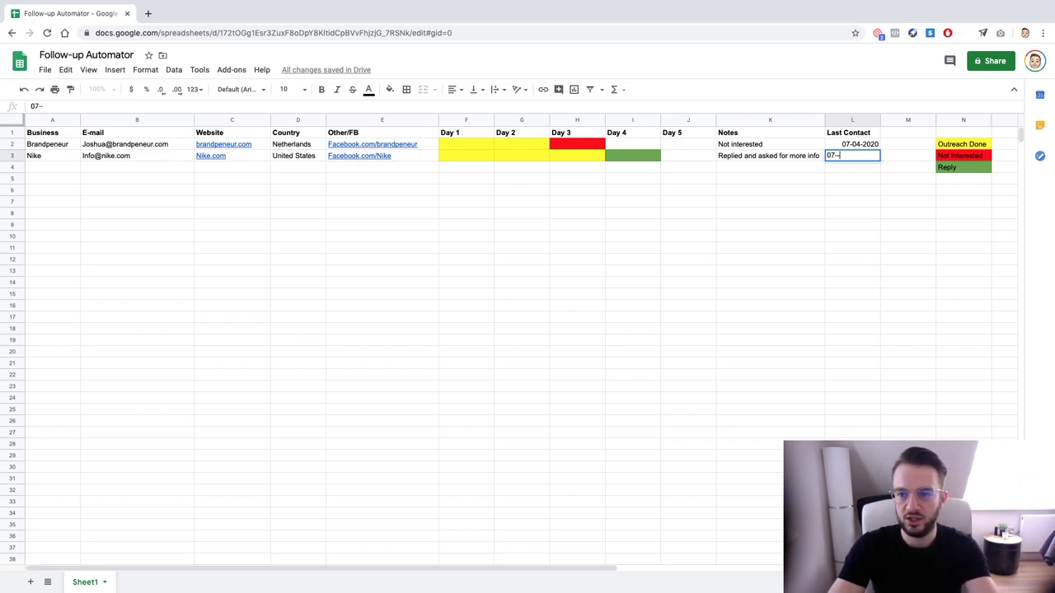
key(Return)
Apply bold formatting to Nike's last contact date
click(852, 155)
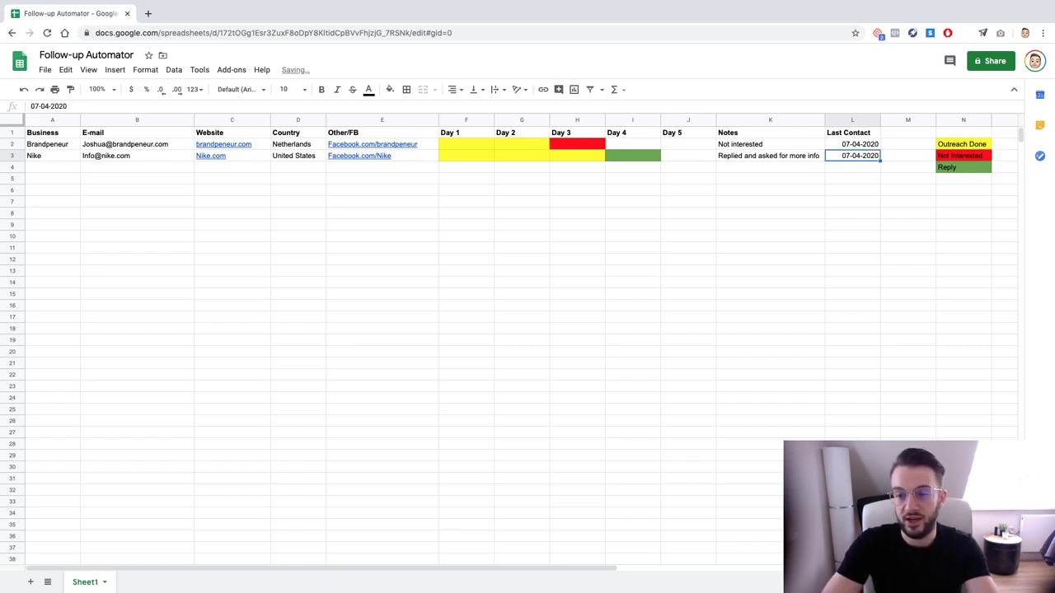
key(ctrl+b)
key(ctrl+b)
key(Left)
key(Down)
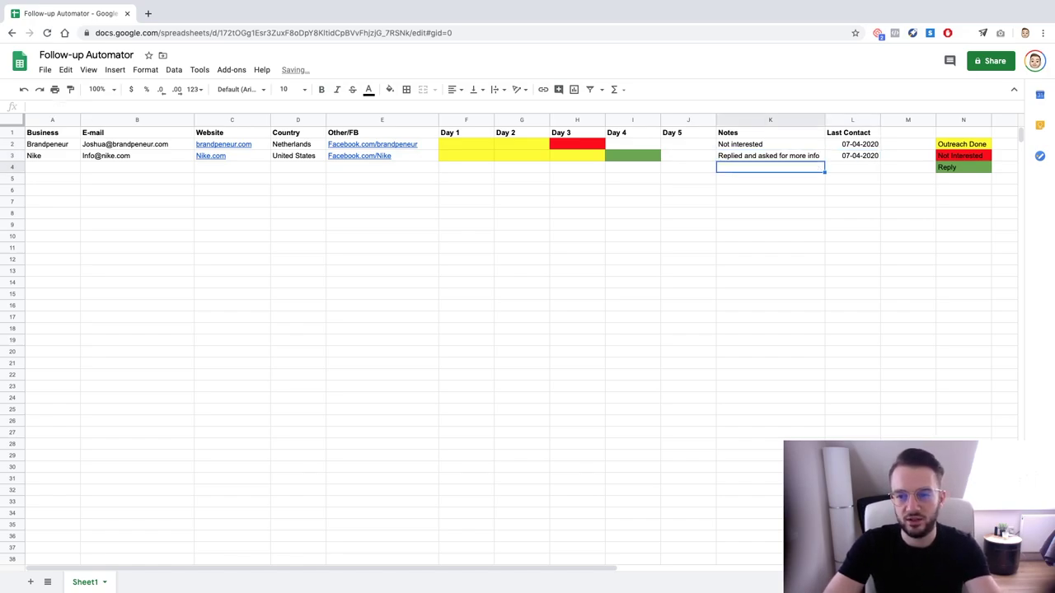
key(Right)
key(Up)
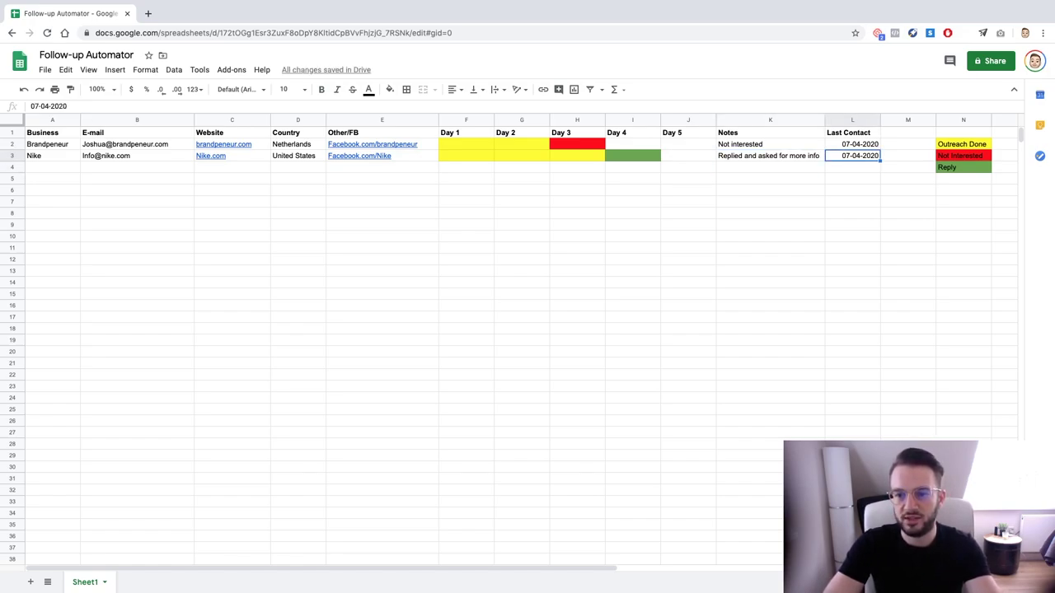
Start row 4 with the business name Apple
key(Left)
key(Left)
key(Left)
key(Left)
key(Left)
key(Left)
key(Left)
key(Left)
key(Left)
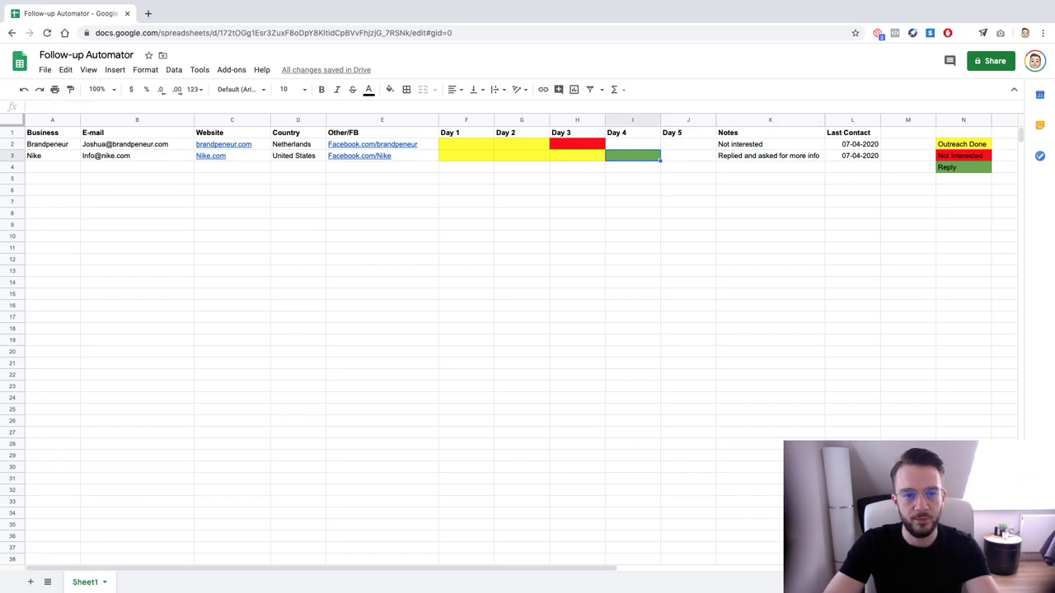
key(Down)
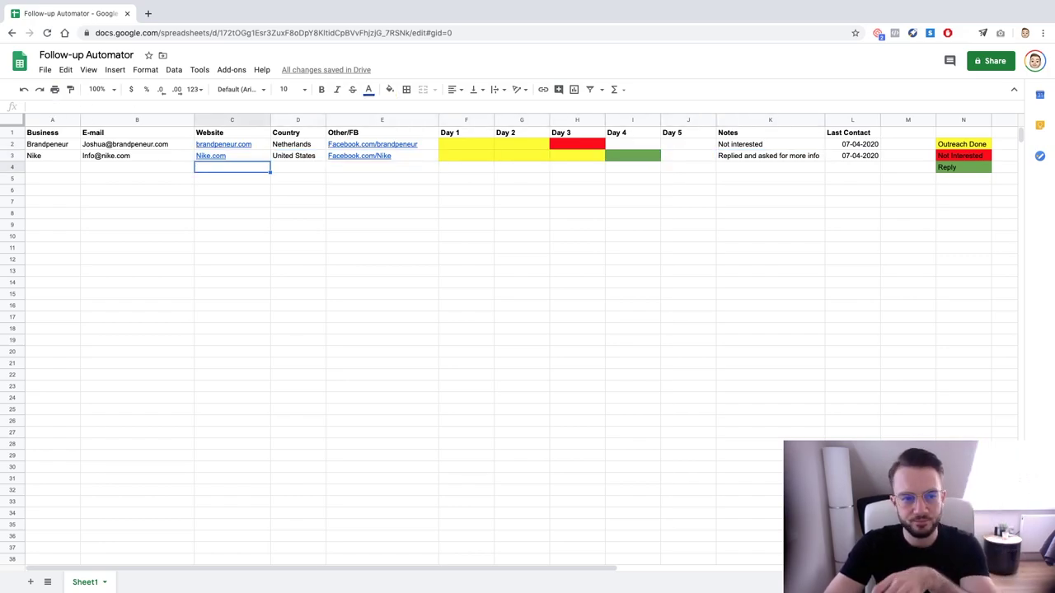
key(Right)
key(Right)
key(Right)
key(Right)
key(Right)
key(Right)
key(Right)
key(Right)
key(Right)
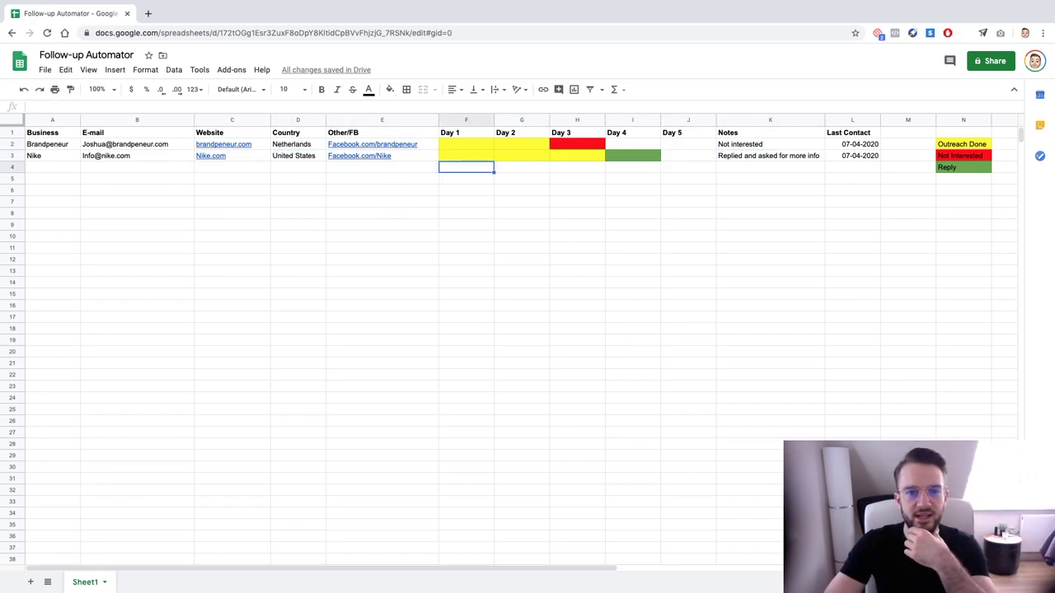
key(Left)
key(Left)
key(Left)
key(Left)
key(Up)
key(Up)
key(Right)
key(Right)
key(Right)
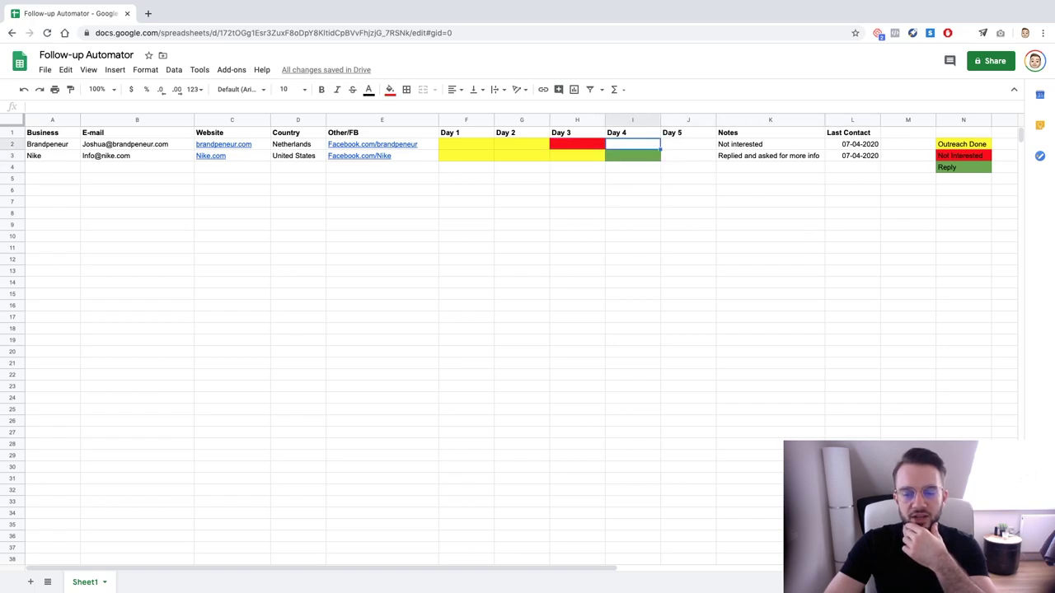
key(Left)
key(Down)
key(Down)
key(Left)
key(Left)
key(Left)
key(Left)
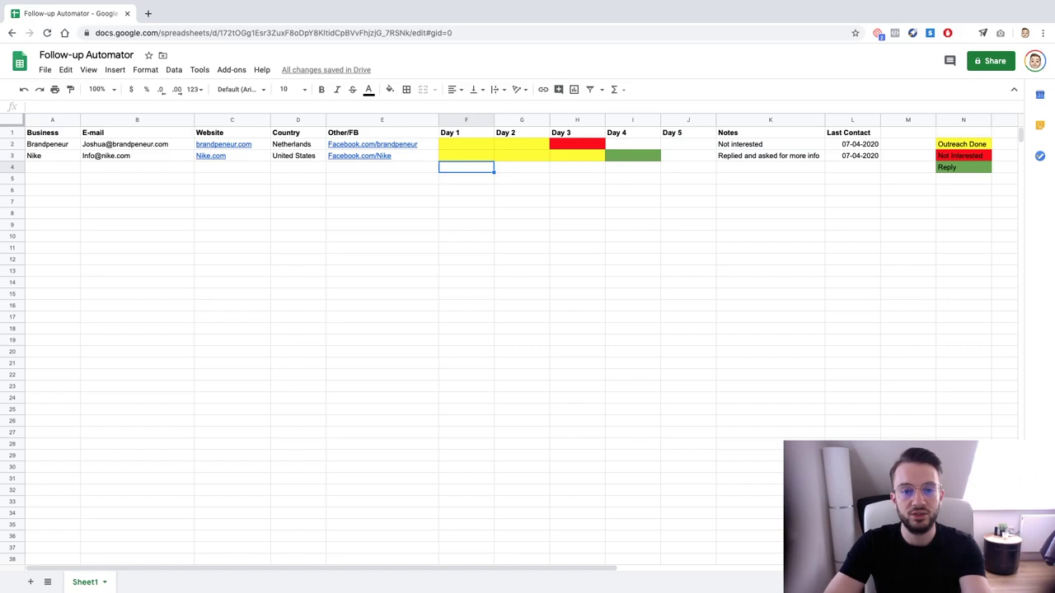
key(Right)
key(Right)
key(Right)
key(Right)
key(Up)
key(Up)
key(Left)
key(Left)
key(Down)
key(Right)
key(Down)
key(Left)
key(Left)
key(Left)
key(Left)
key(Right)
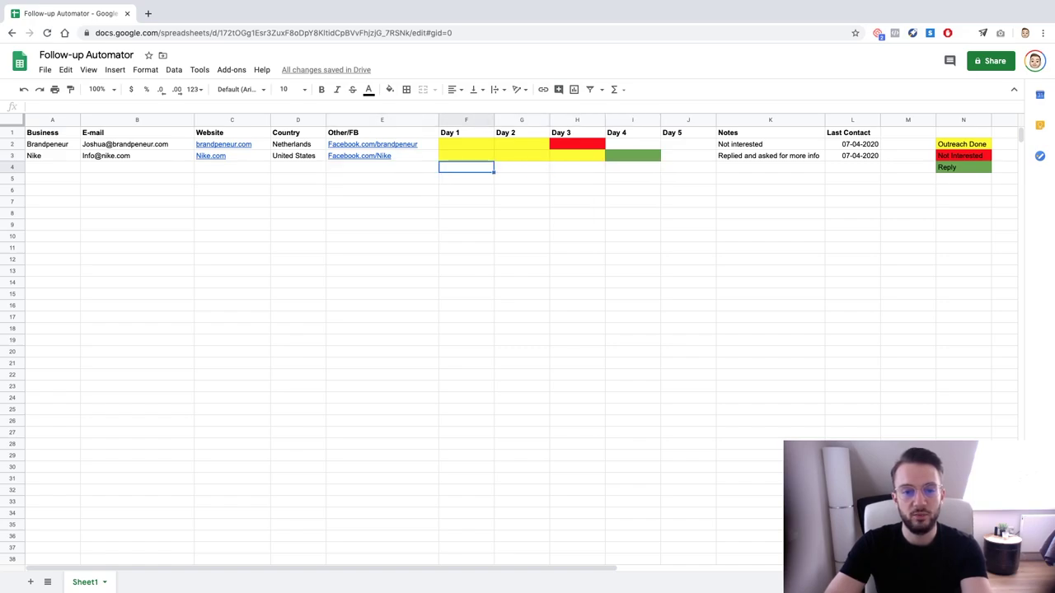
click(63, 171)
text(Apple)
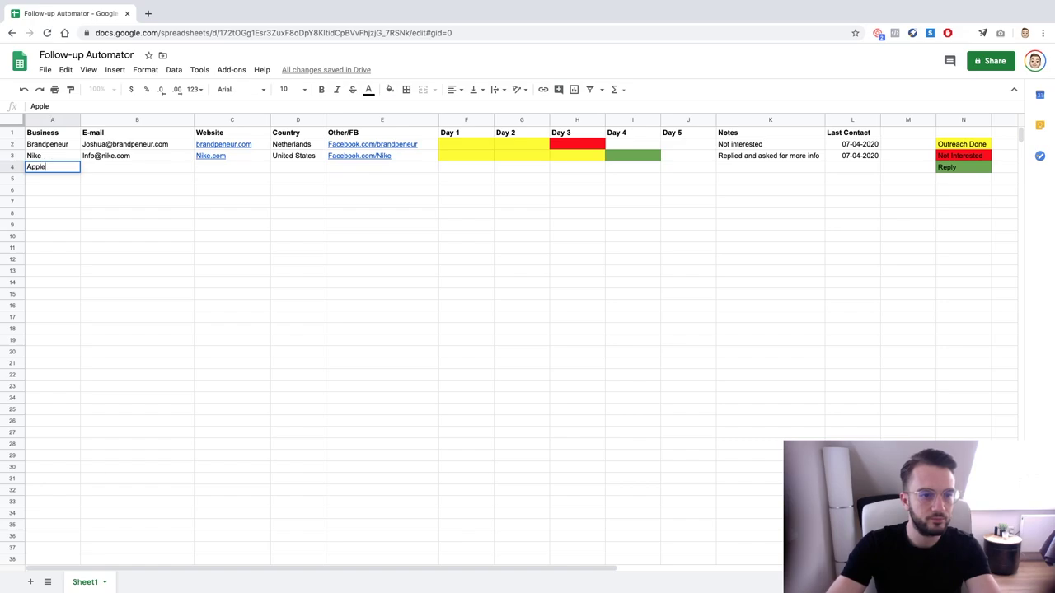
key(Return)
Add Apple's contact e-mail, Apple.com, United States and Facebook.com/apple
click(136, 168)
text(I)
key(Escape)
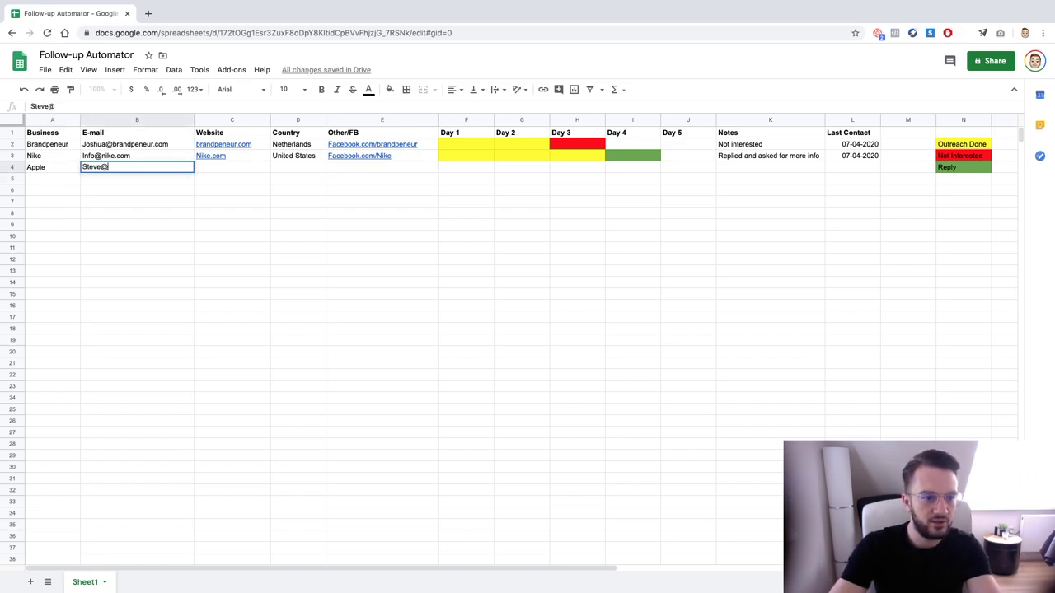
key(Return)
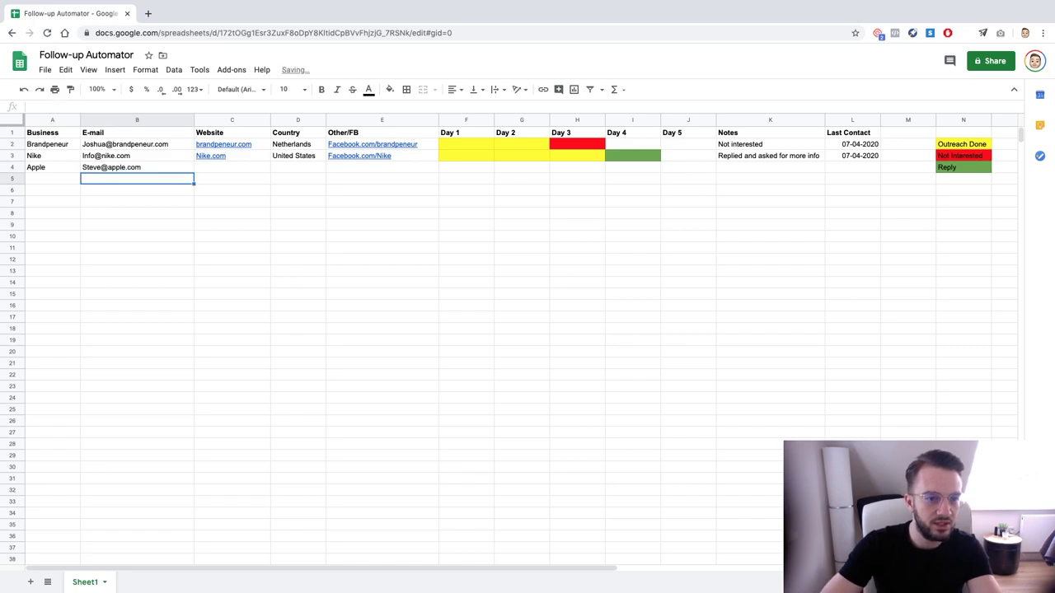
click(231, 167)
text(Apple.com)
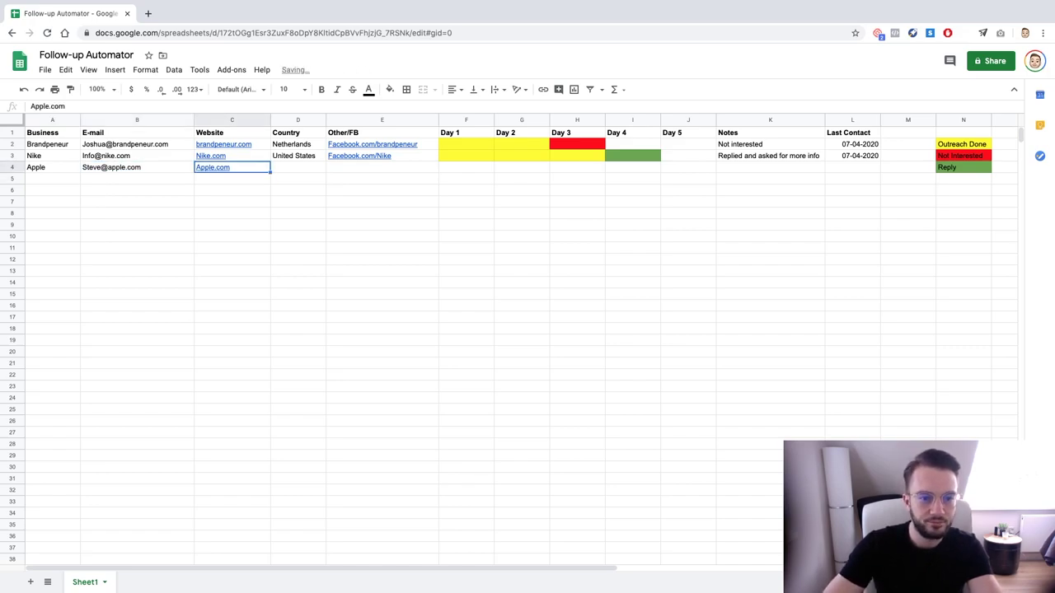
key(Tab)
text(Unite)
key(Tab)
text(Facebook.com/apple)
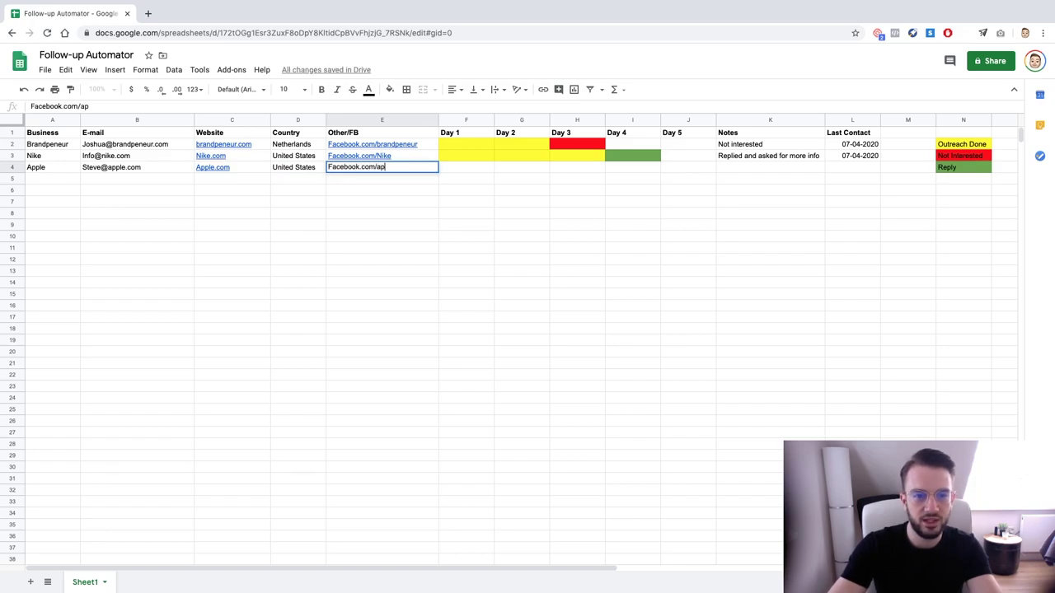
key(Tab)
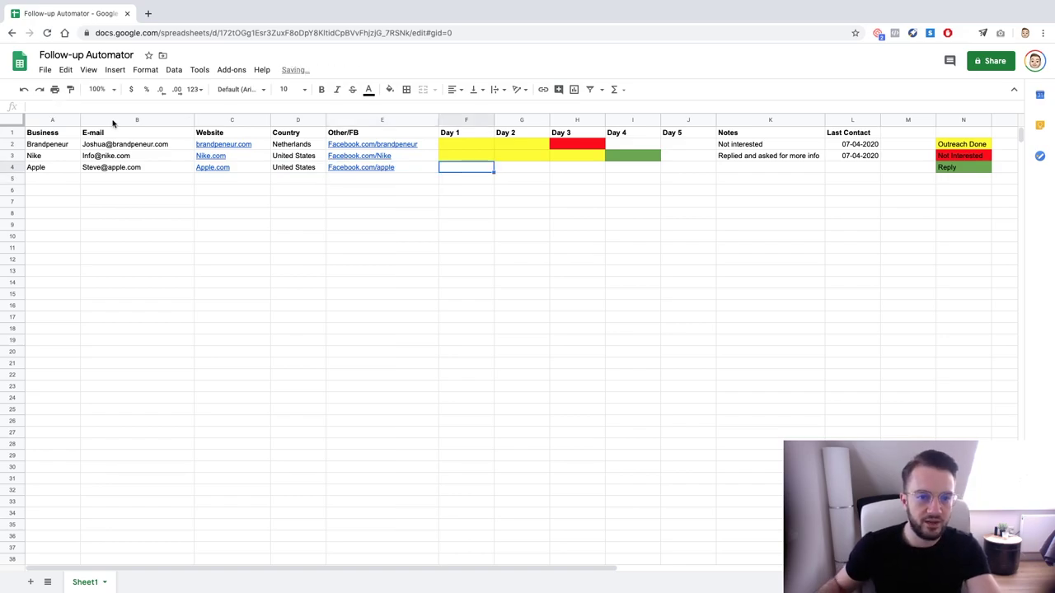
Fill Apple's Day 1 to Day 5 cells yellow
mouse_move(454, 165)
mouse_down()
mouse_move(631, 185)
mouse_move(683, 163)
mouse_move(459, 169)
mouse_move(685, 175)
mouse_up()
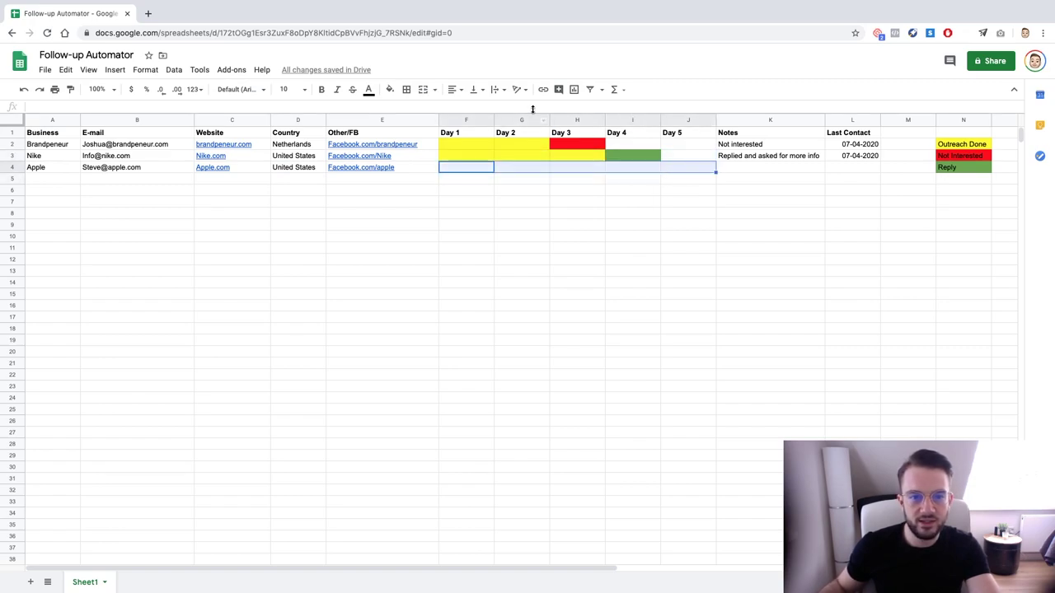
click(390, 89)
click(431, 142)
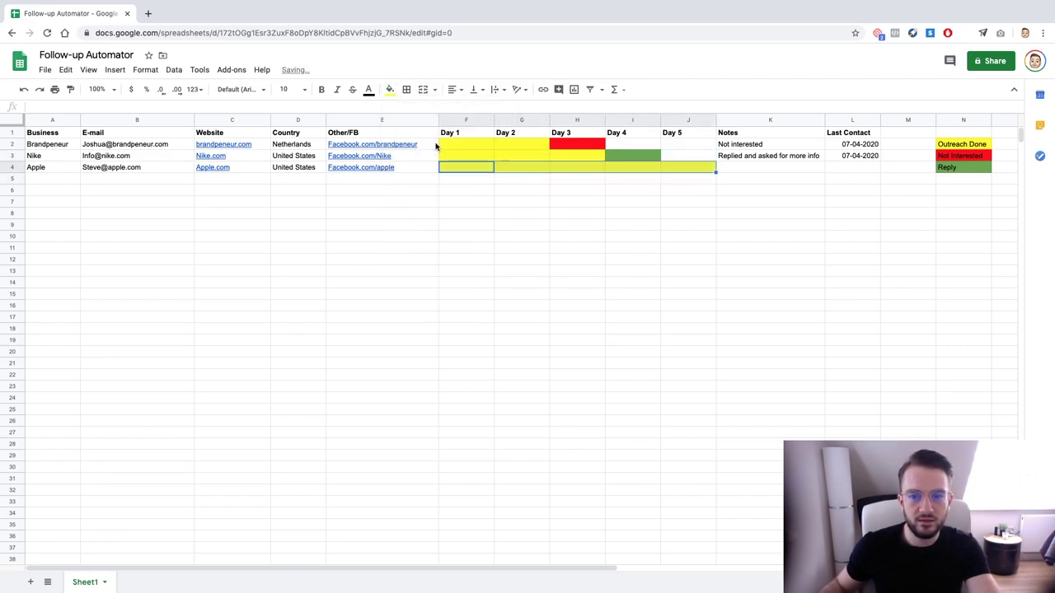
drag(466, 170, 706, 183)
Give Apple the note 'No reply' and a last contact date of 07-05-2020
click(754, 168)
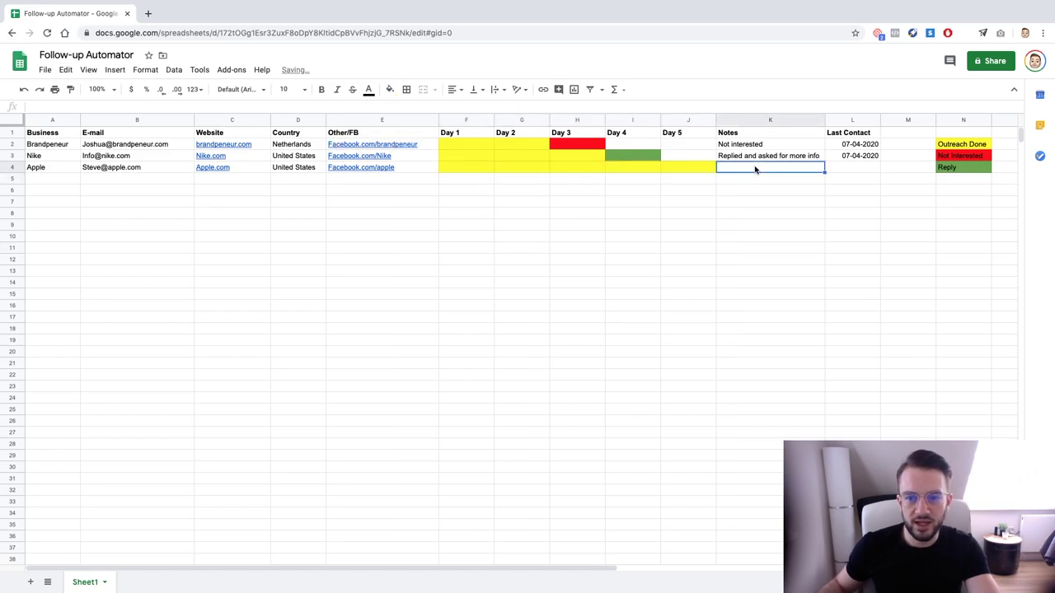
text(No reply)
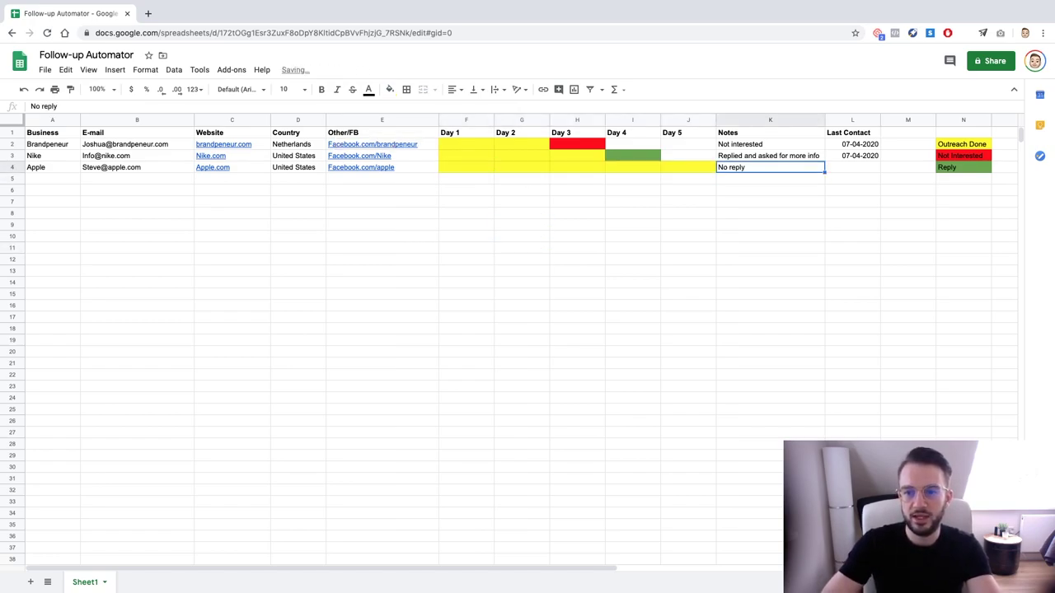
click(852, 156)
drag(880, 161, 879, 171)
click(890, 199)
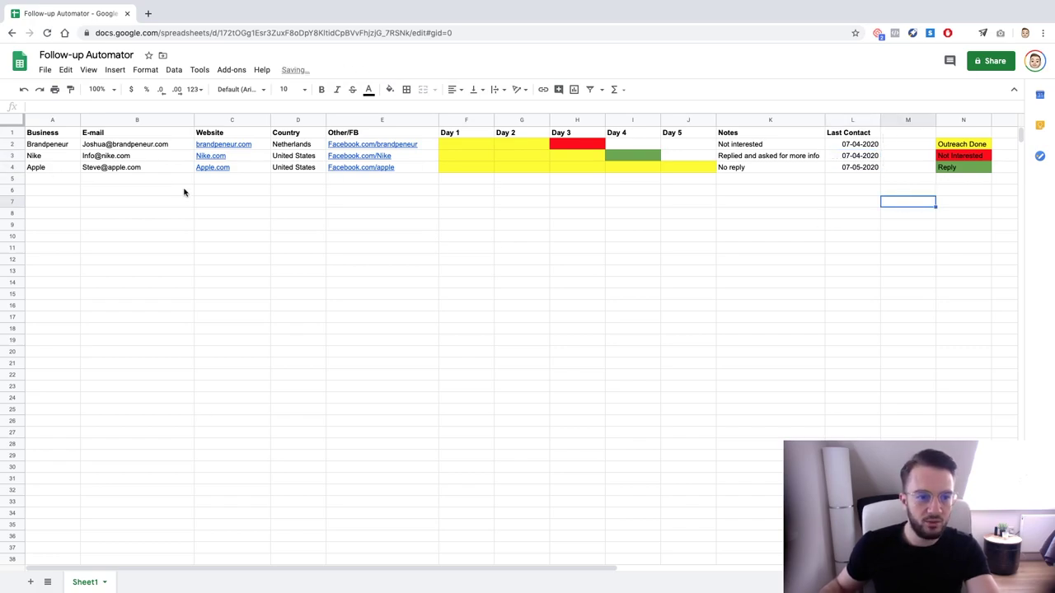
Add a new sheet and name it 'Leads to nurture'
click(31, 582)
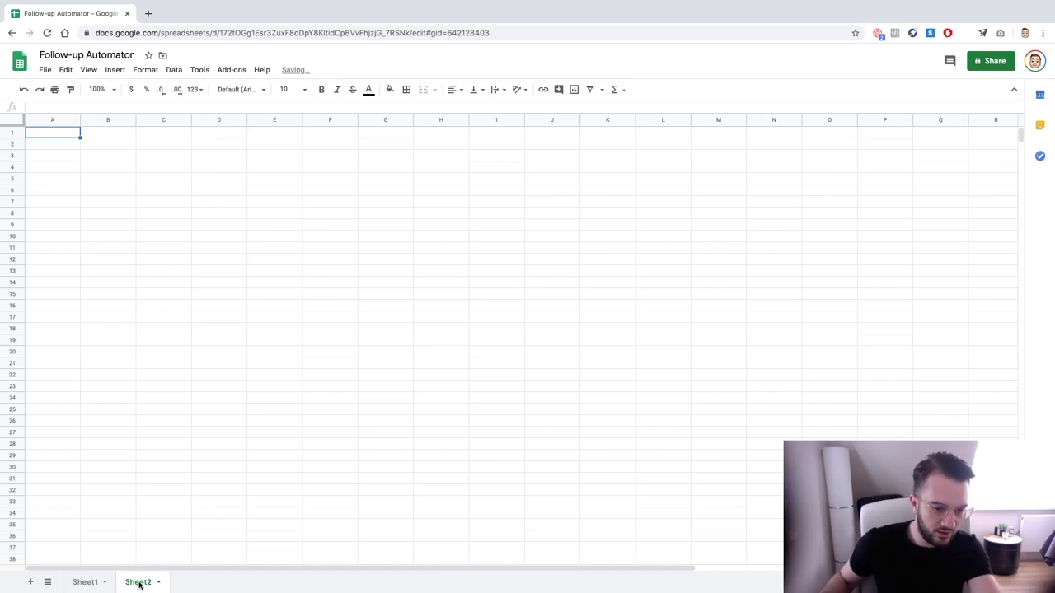
double_click(139, 583)
text(Lost leads)
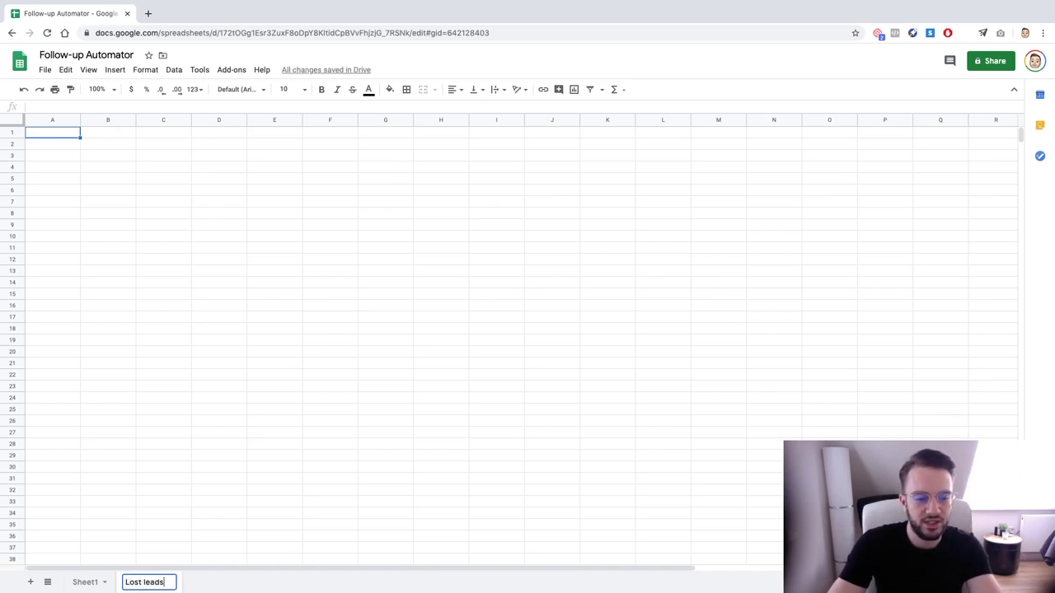
key(ctrl+a)
text(Nurtured)
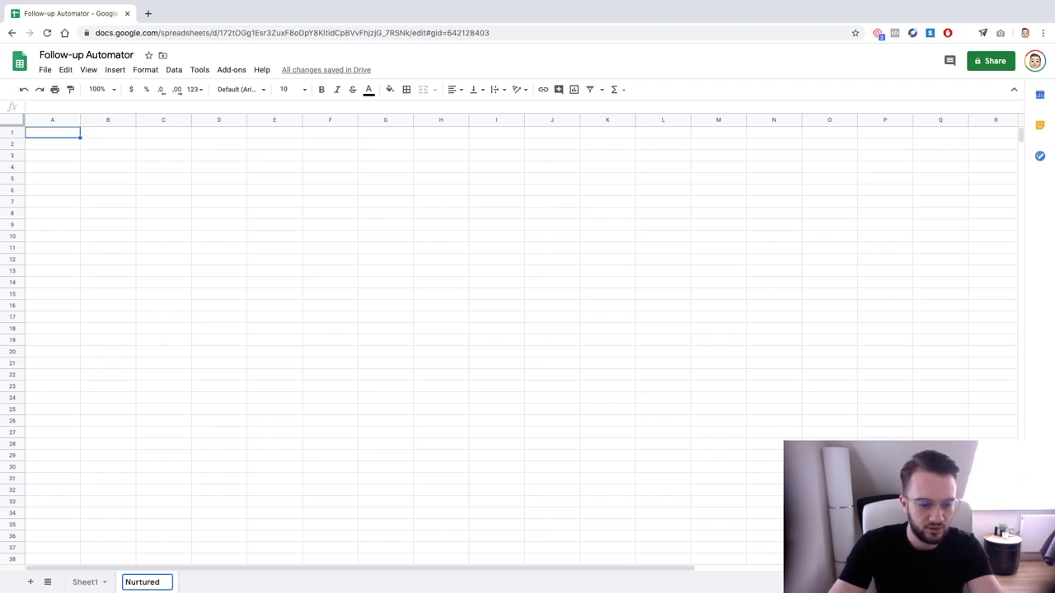
key(ctrl+a)
text(Leads)
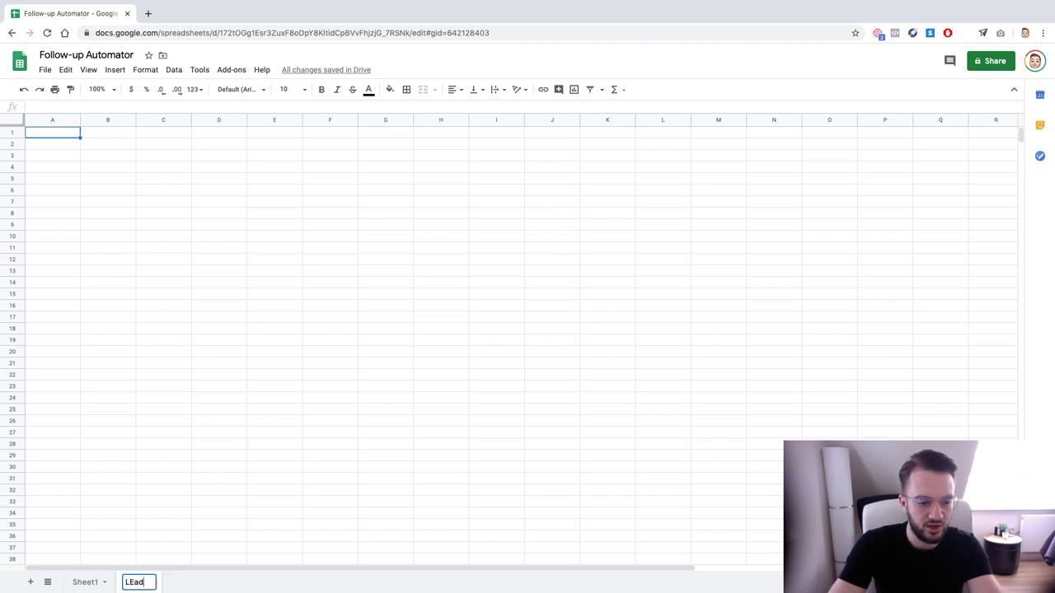
text( to nurture)
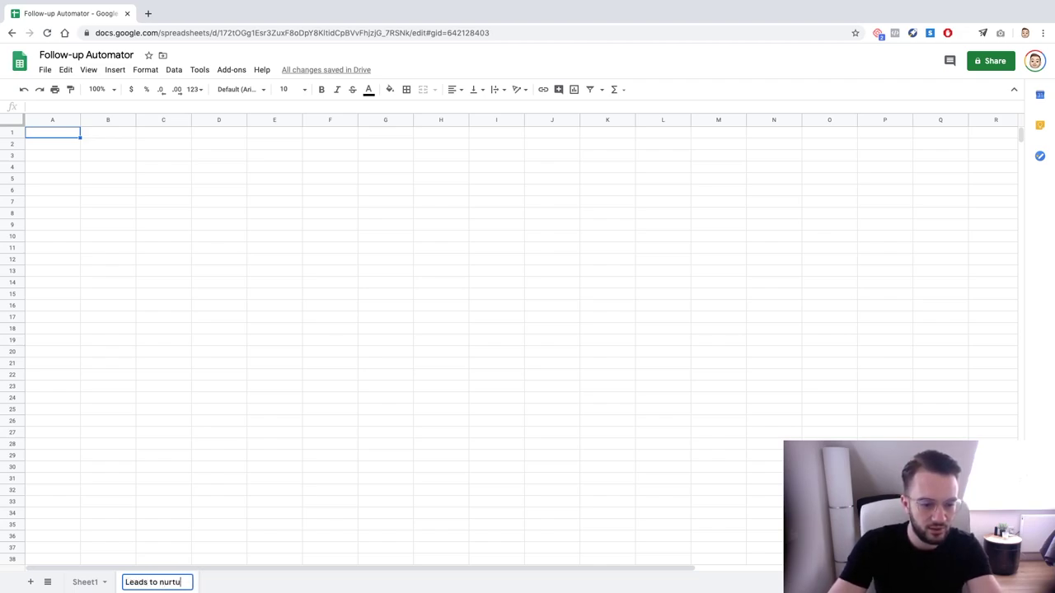
key(Return)
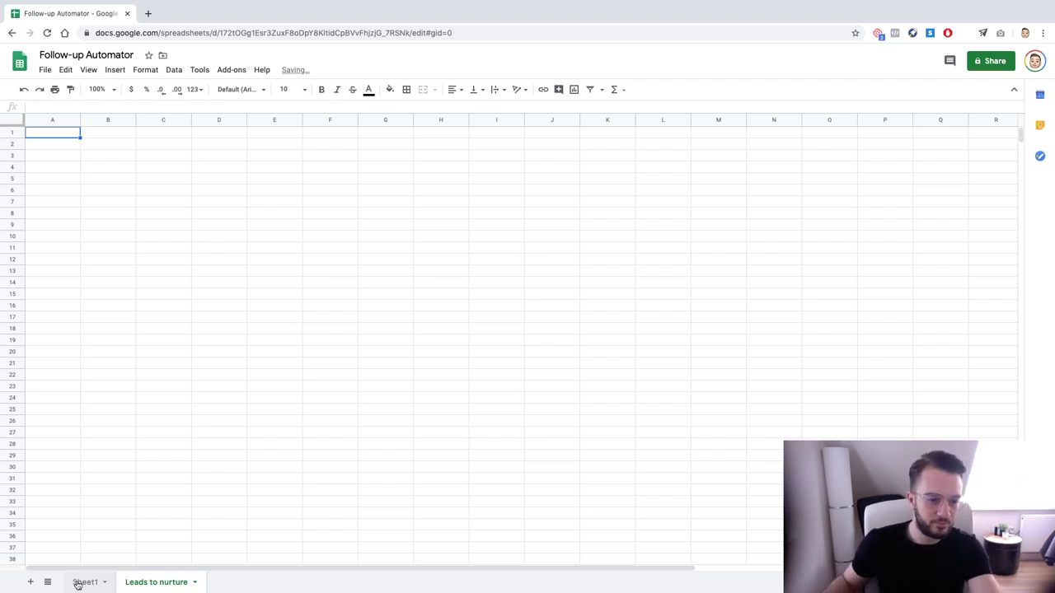
Copy Apple's e-mail on Sheet1 and select the leads' business names and e-mails
click(83, 582)
click(125, 167)
key(ctrl+c)
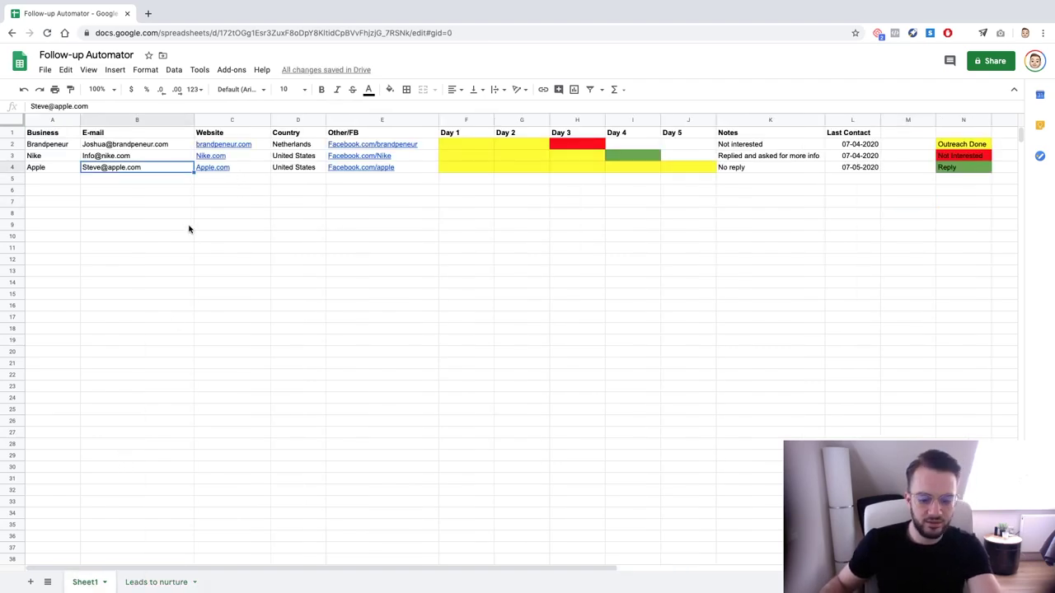
click(162, 581)
click(85, 581)
click(181, 235)
click(55, 134)
drag(55, 134, 113, 168)
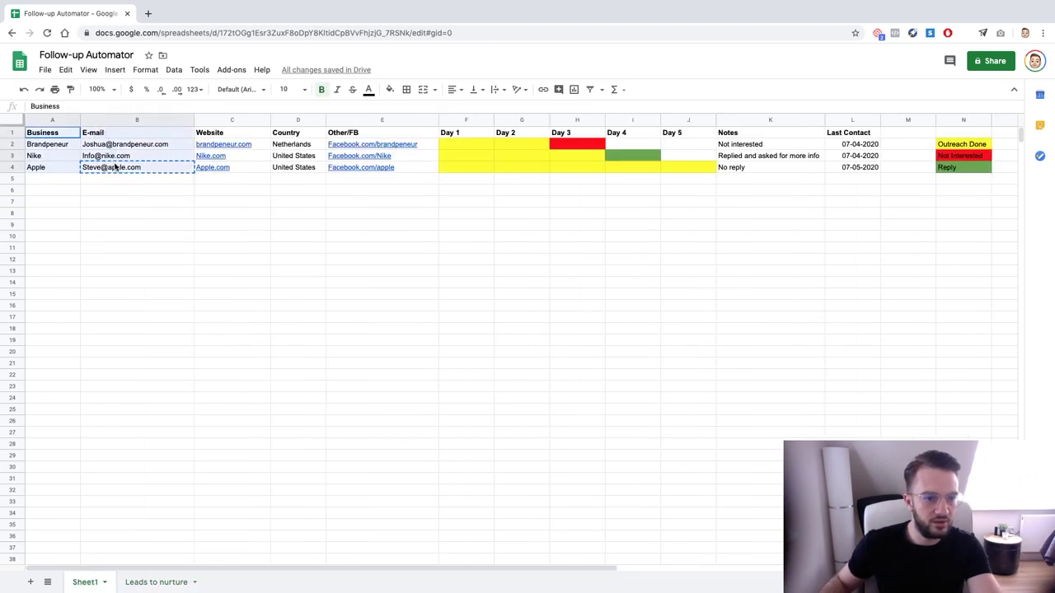
click(118, 189)
On the Leads to nurture sheet, enter the headers Business in A1 and Email in B1
click(156, 581)
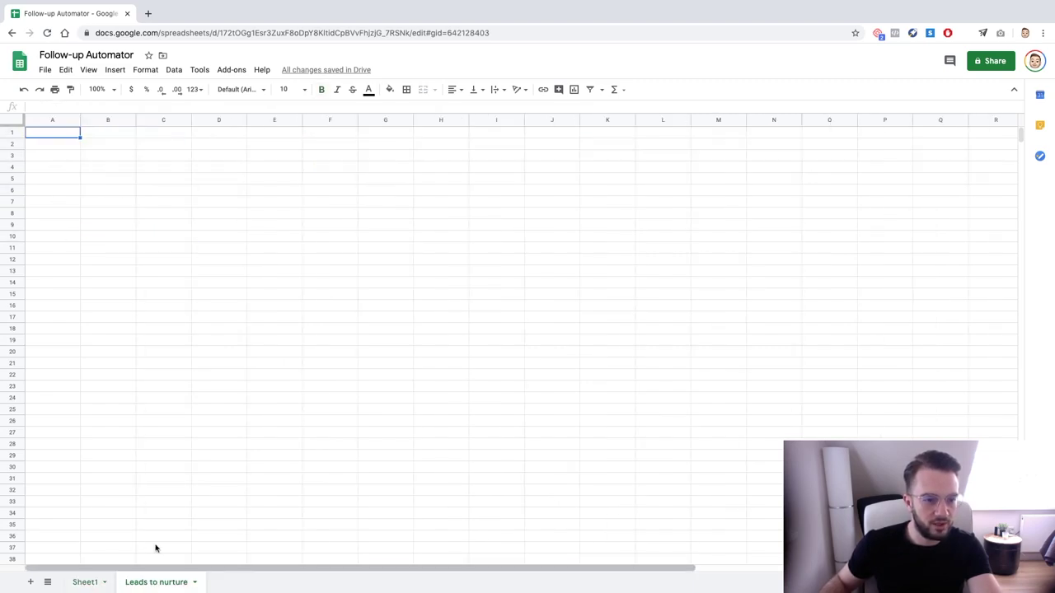
text(Business)
key(BackSpace)
key(BackSpace)
key(BackSpace)
key(BackSpace)
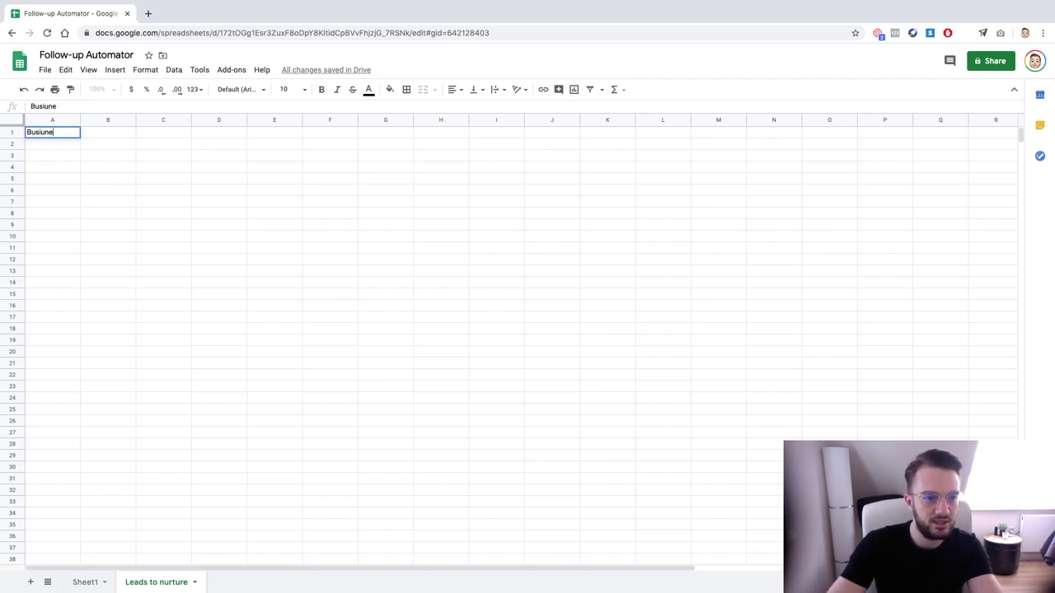
text(ine)
key(BackSpace)
key(BackSpace)
key(BackSpace)
key(BackSpace)
text(iness)
key(Return)
click(108, 132)
text(Email)
key(Return)
Enter Apple in A2 and its contact e-mail address in B2
click(52, 143)
text(Apple)
key(Return)
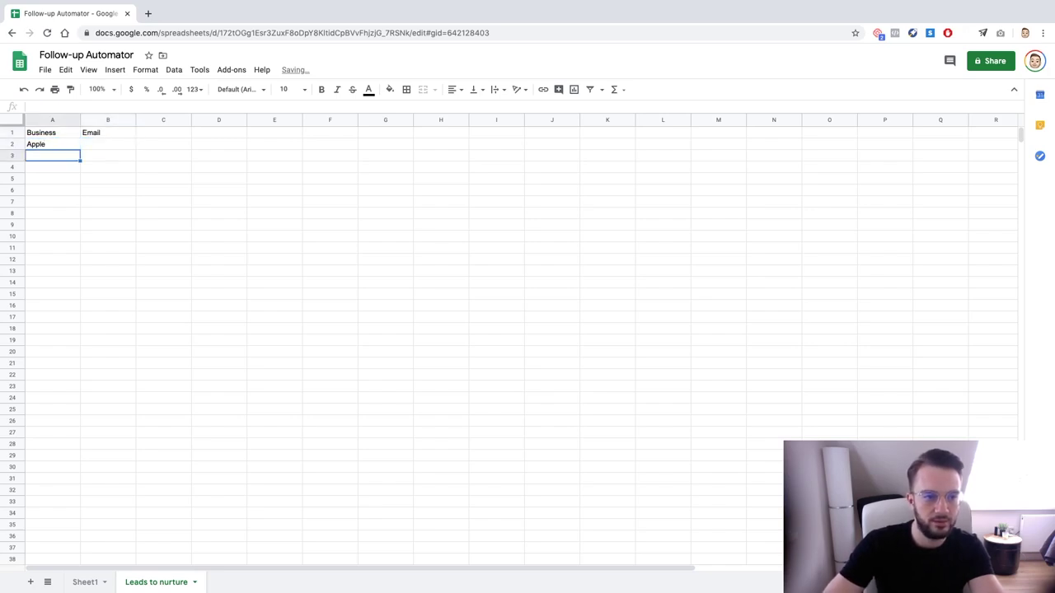
click(107, 143)
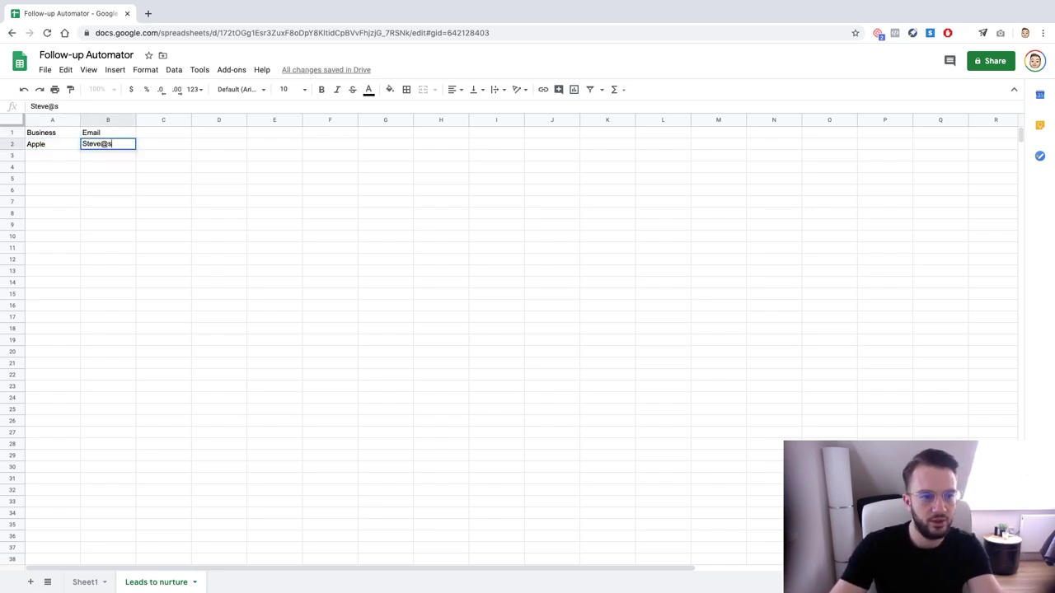
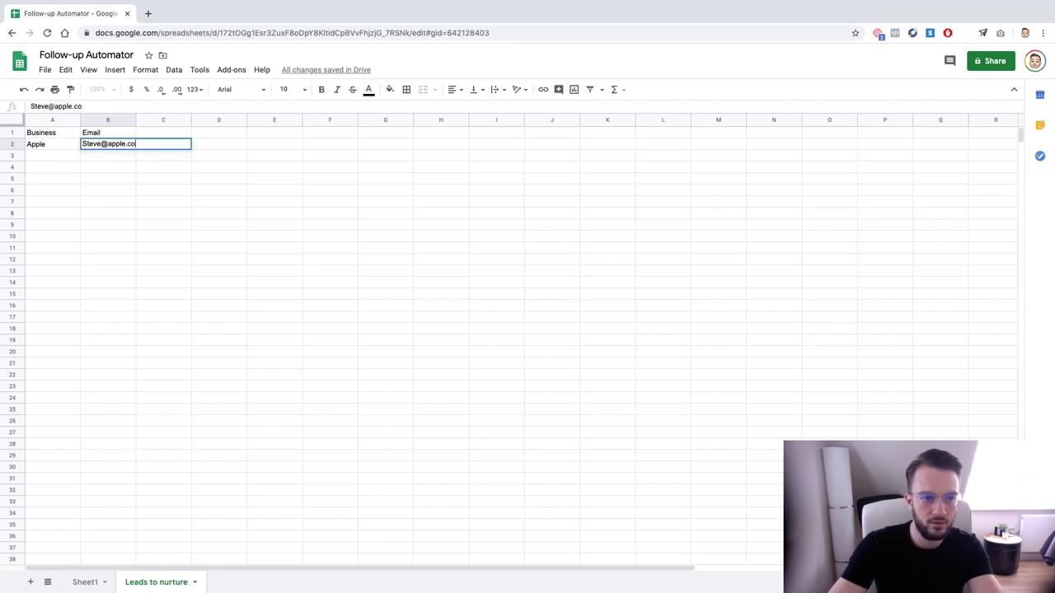
key(Return)
Bold the Business and Email headers and select the data area of both columns
drag(62, 132, 80, 311)
key(ctrl+b)
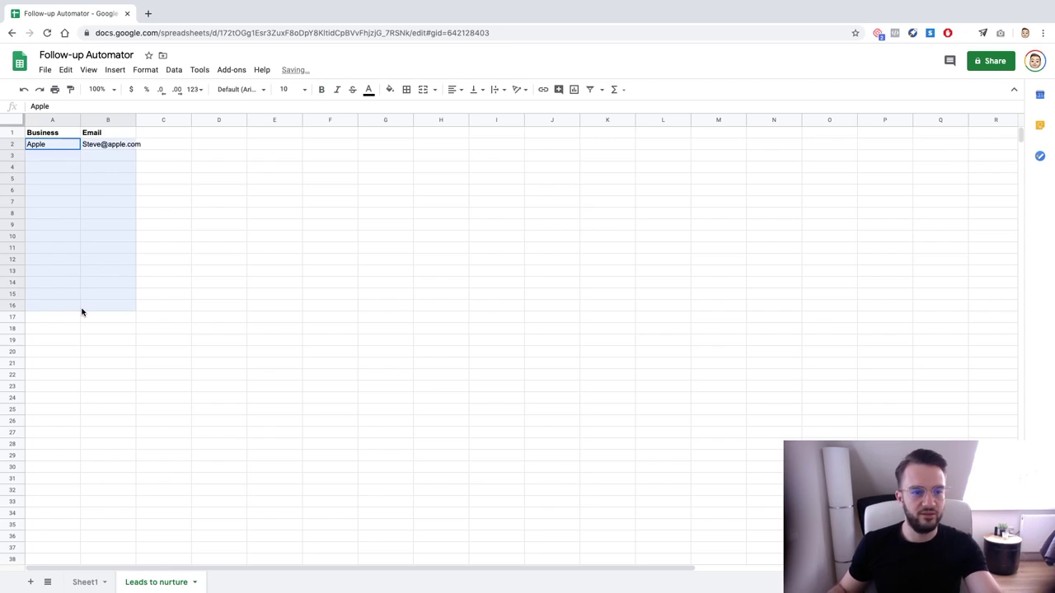
click(82, 343)
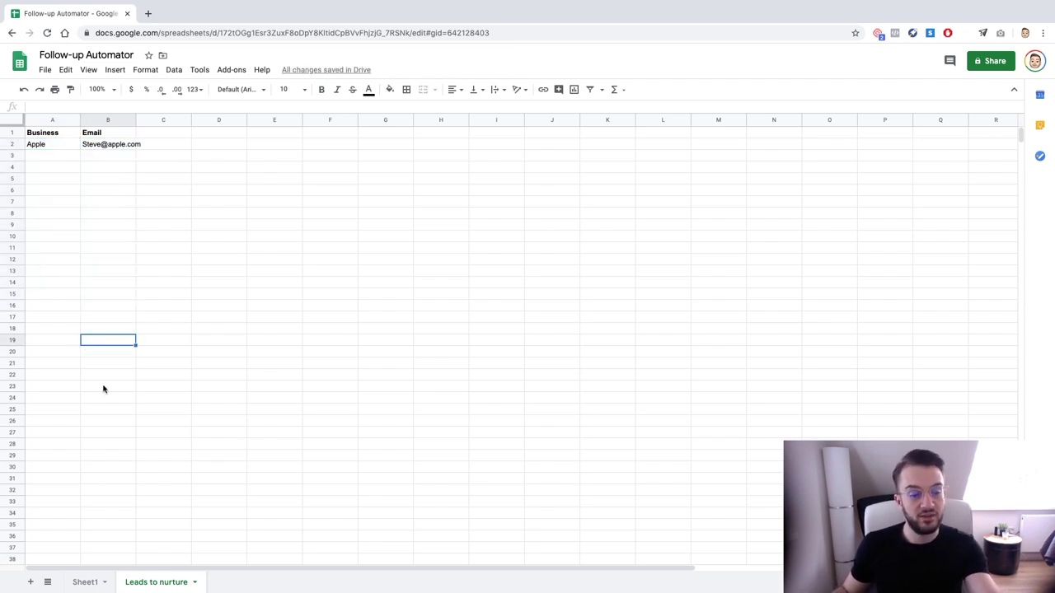
click(114, 512)
drag(115, 511, 45, 142)
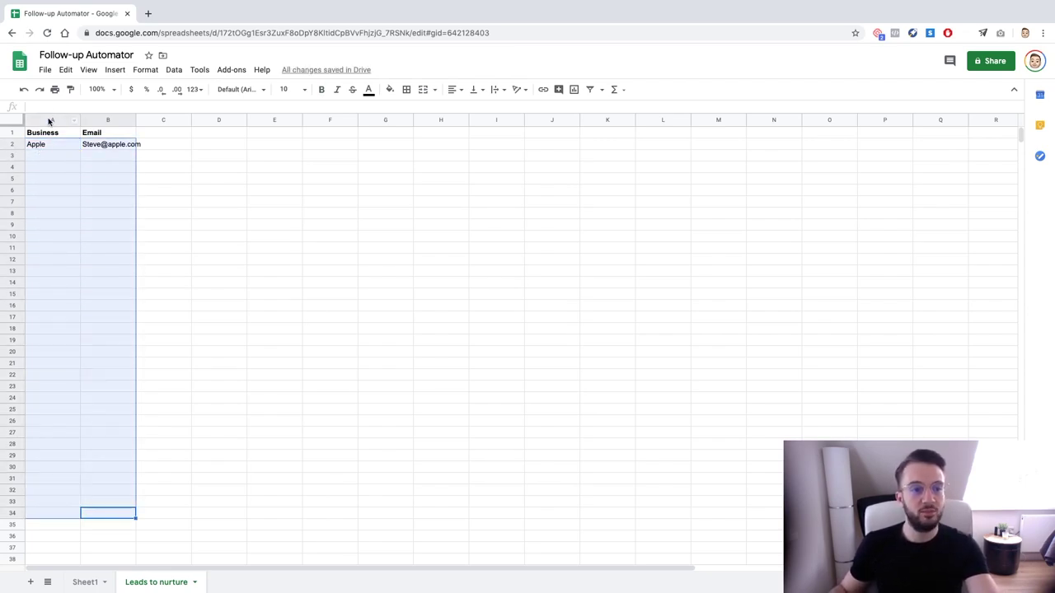
click(46, 69)
Dismiss the File menu without downloading and widen columns A and B to fit their contents
mouse_move(113, 198)
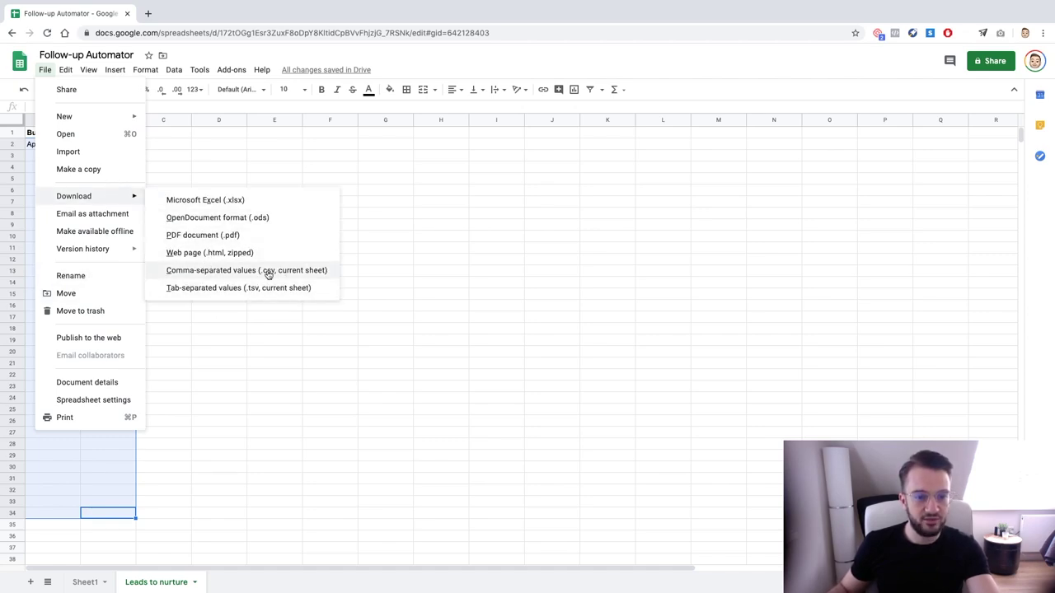
click(459, 270)
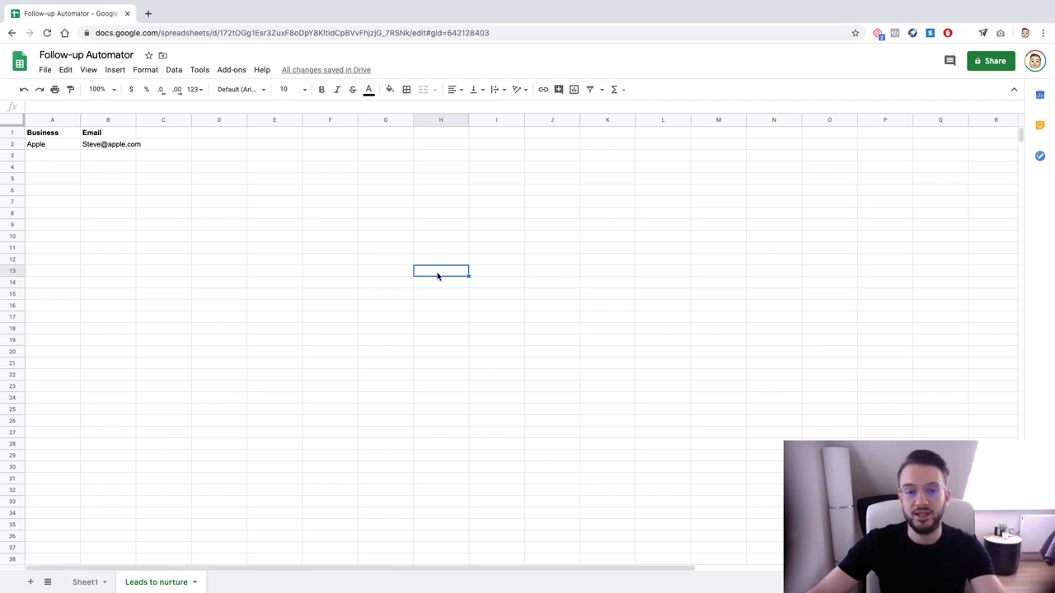
drag(416, 276, 404, 276)
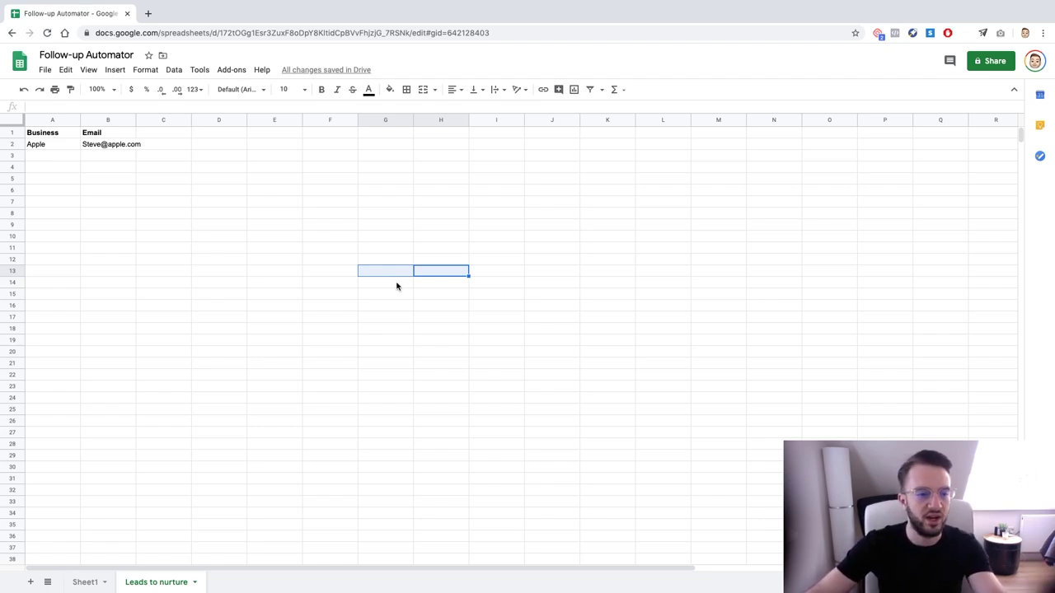
click(209, 218)
drag(80, 120, 160, 122)
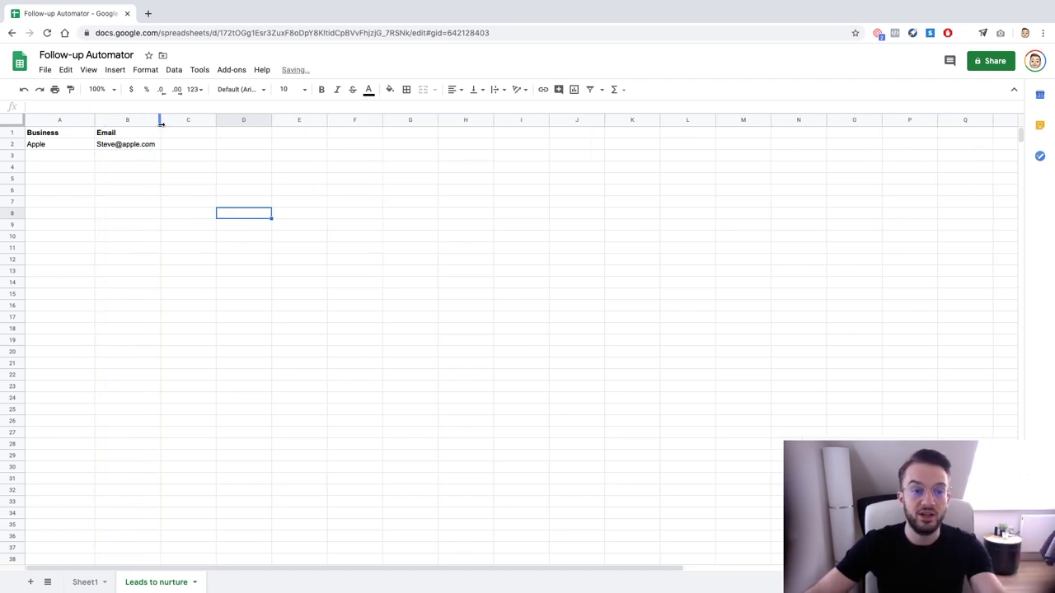
Return to Sheet1's leads table and select the Apple e-mail and Nike Day 4 cells
click(85, 582)
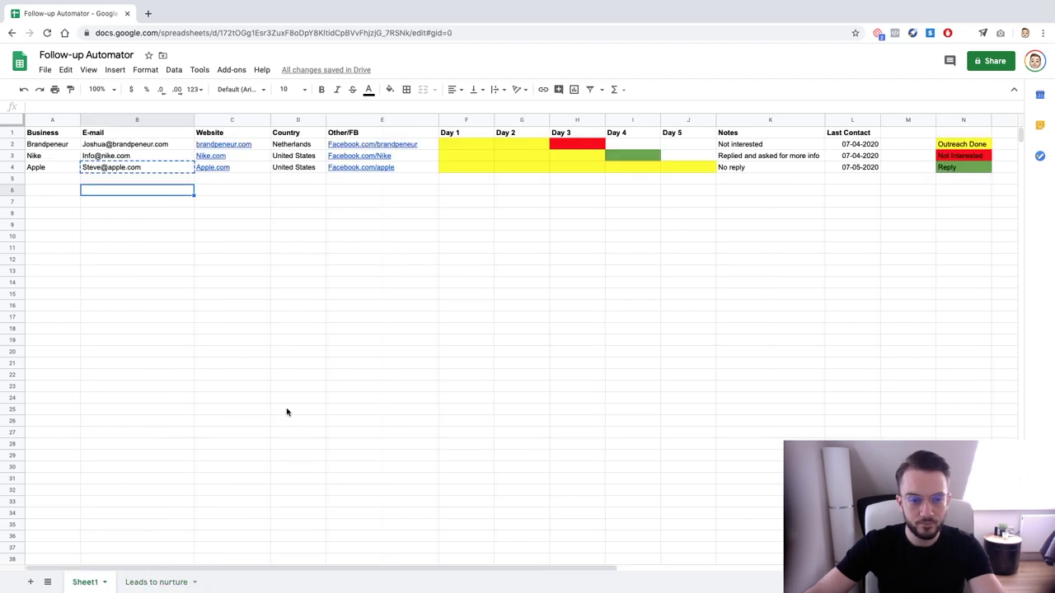
click(106, 167)
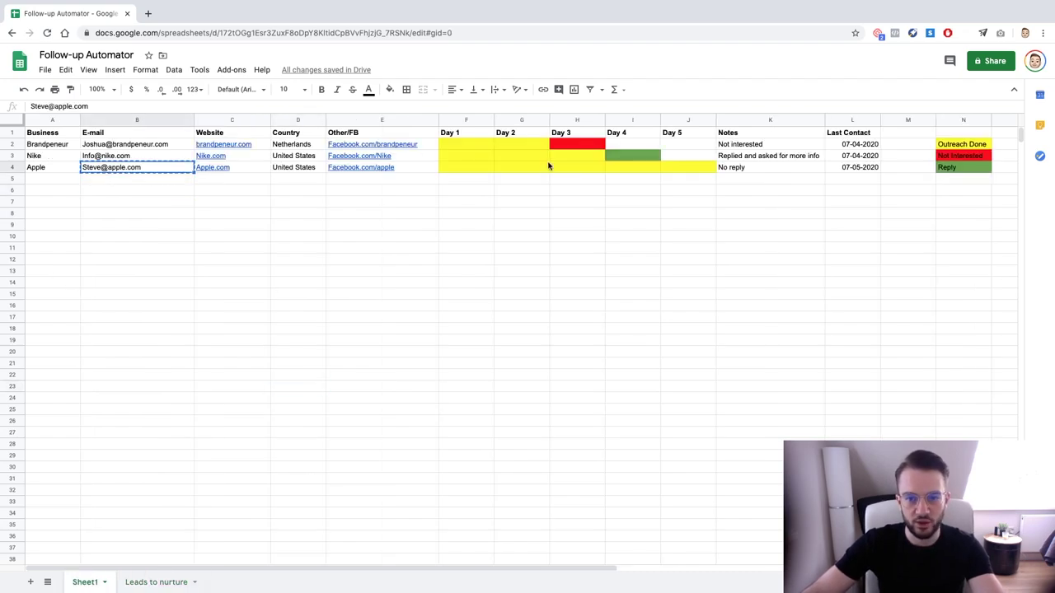
click(639, 156)
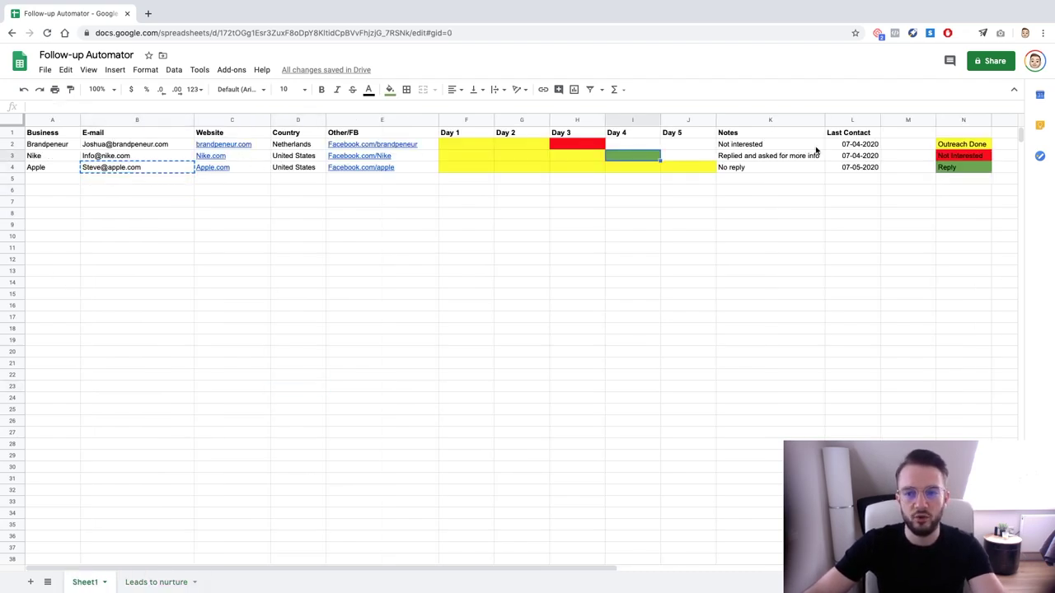
click(850, 156)
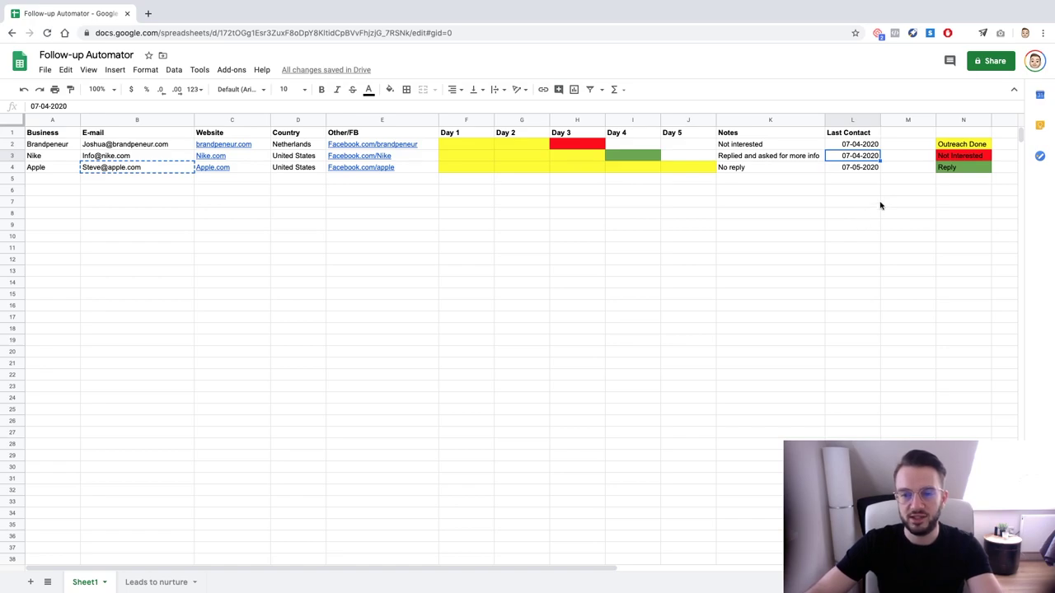
click(566, 145)
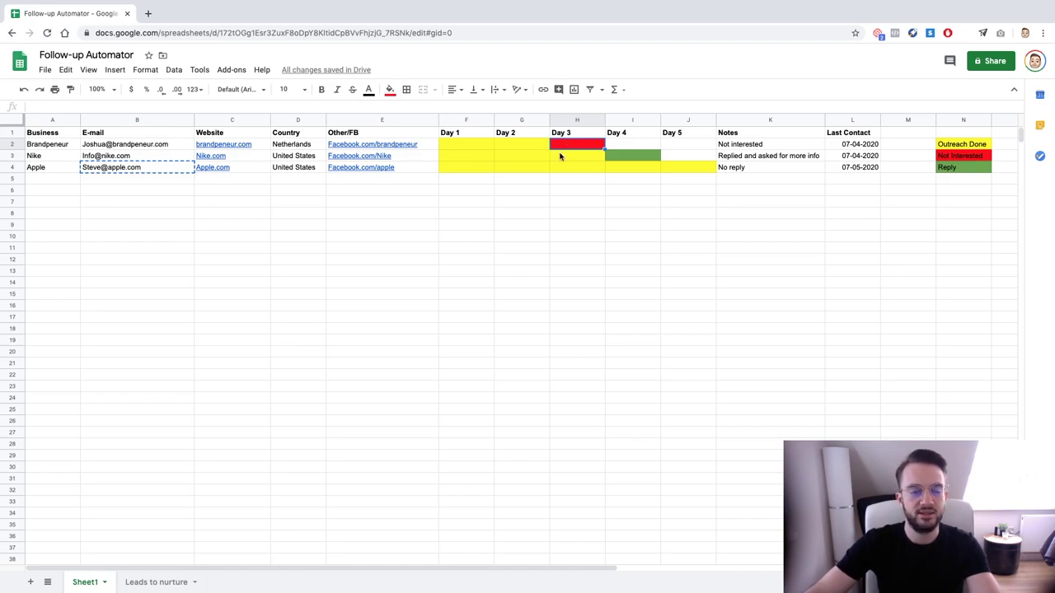
click(176, 175)
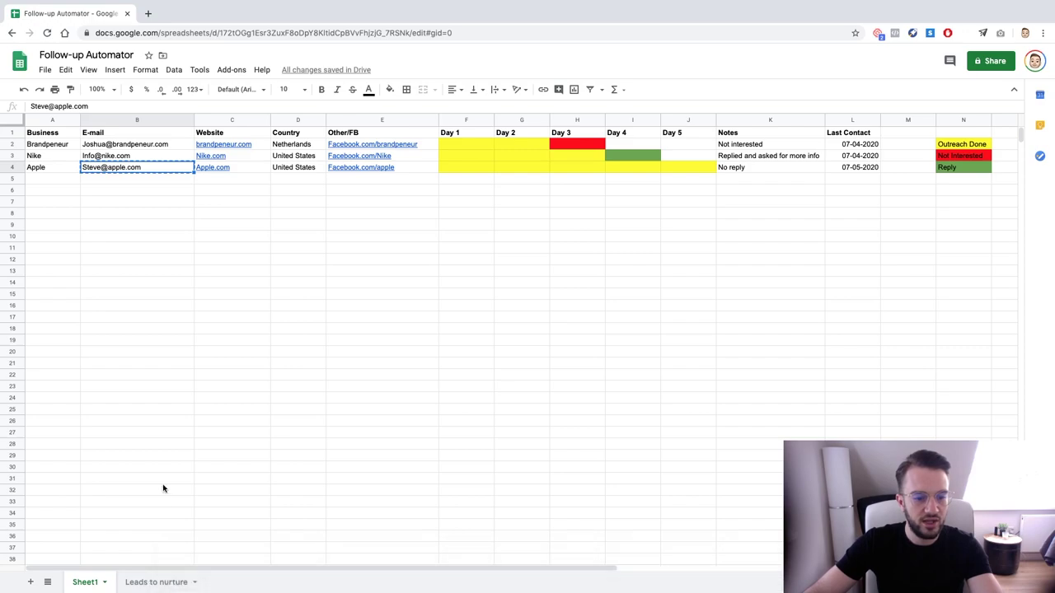
click(154, 582)
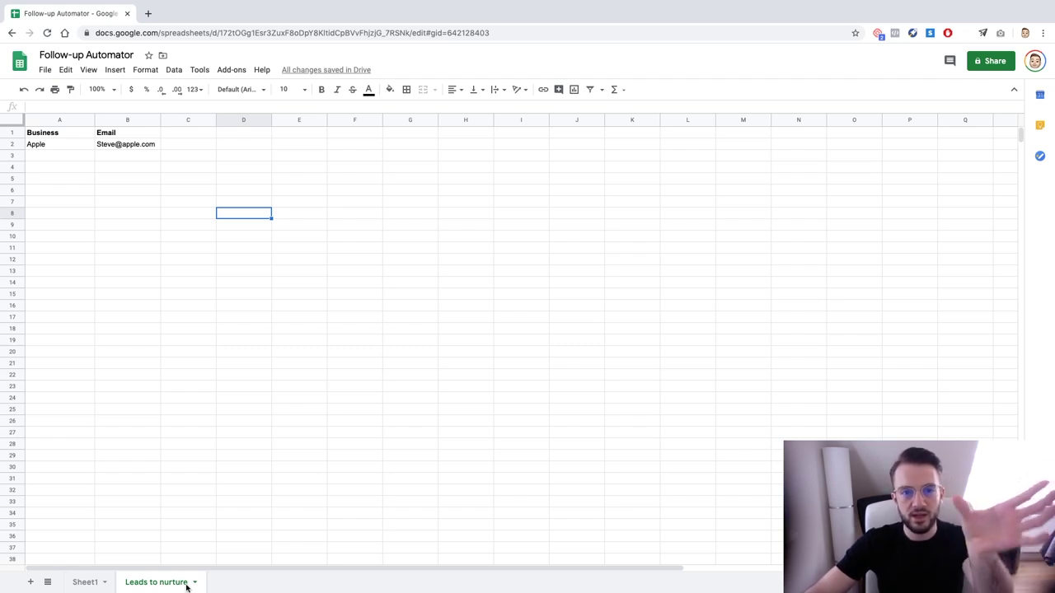
click(86, 583)
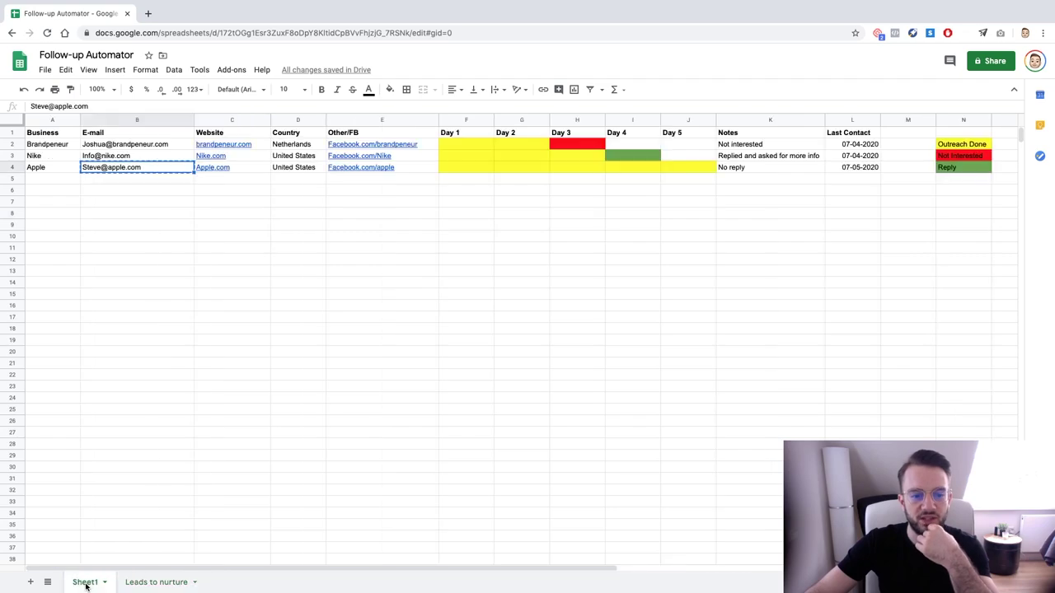
click(180, 434)
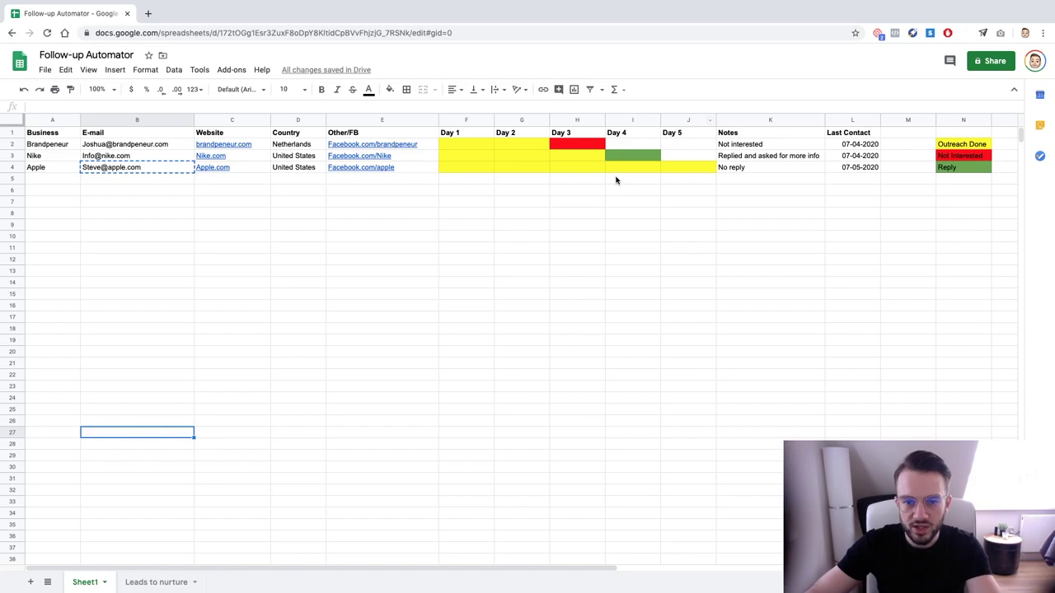
Fill the empty Day 4 cells for rows 5–16 green and the Day 1–3 block yellow
drag(614, 179, 633, 307)
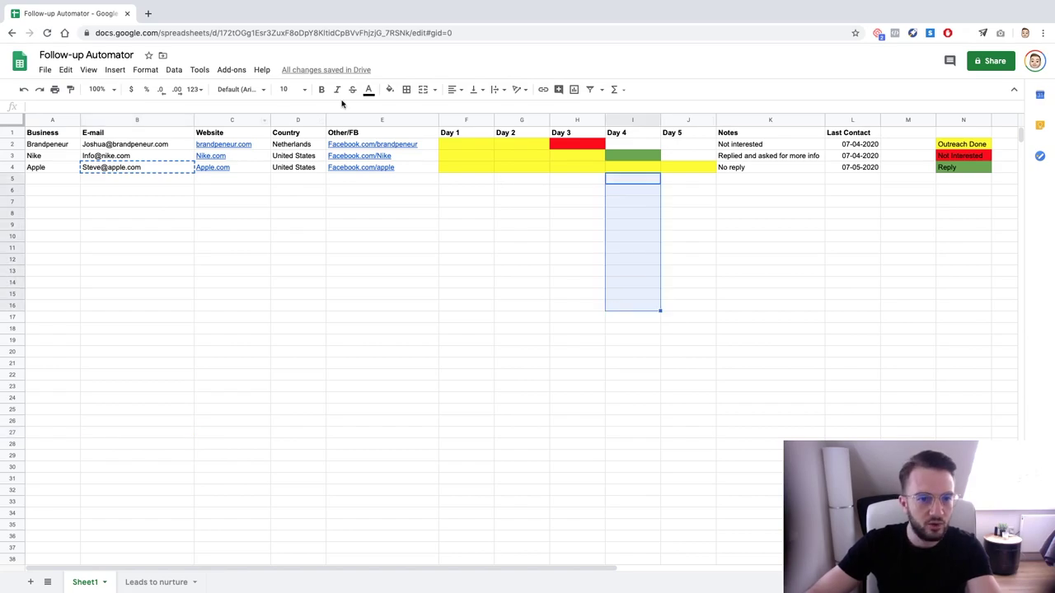
click(390, 89)
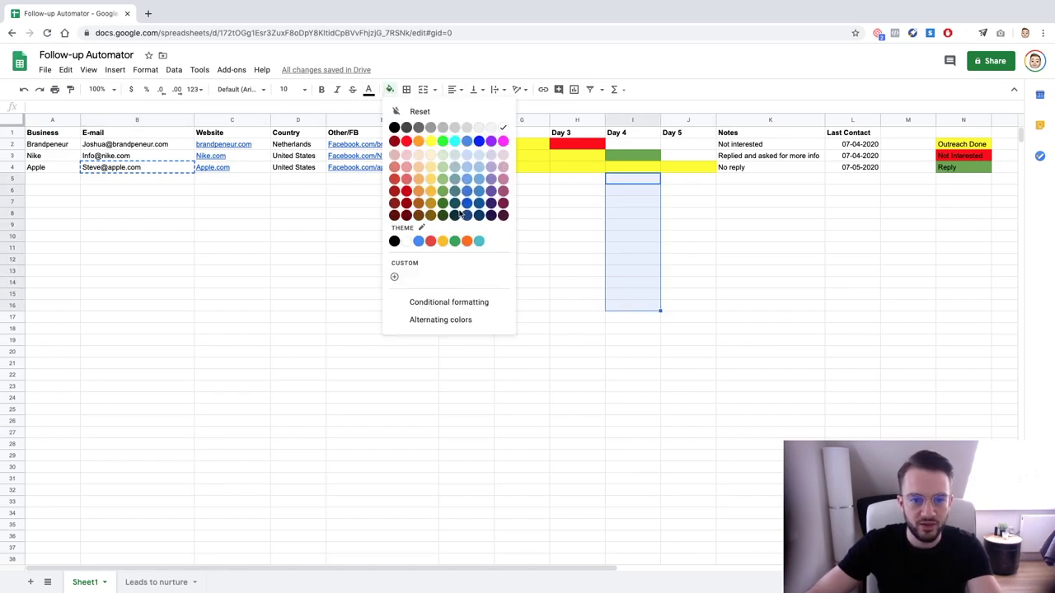
click(442, 191)
drag(552, 195, 581, 306)
click(388, 89)
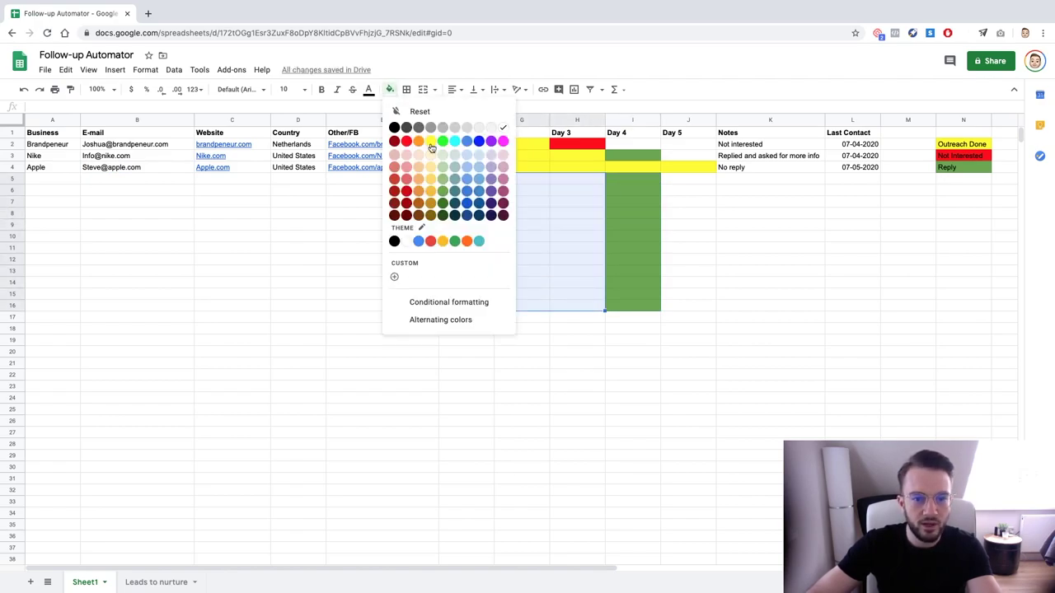
click(432, 149)
click(644, 226)
Reselect the Day 4 cells and row 5's Day 1–4 cells to check the new fills
drag(639, 176, 627, 304)
click(689, 294)
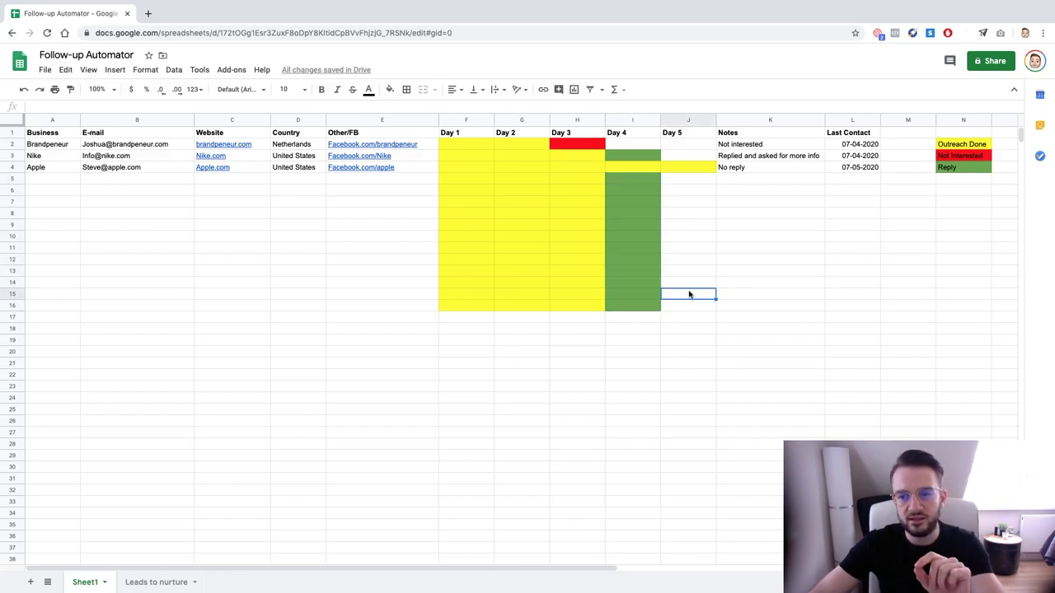
drag(635, 176, 632, 306)
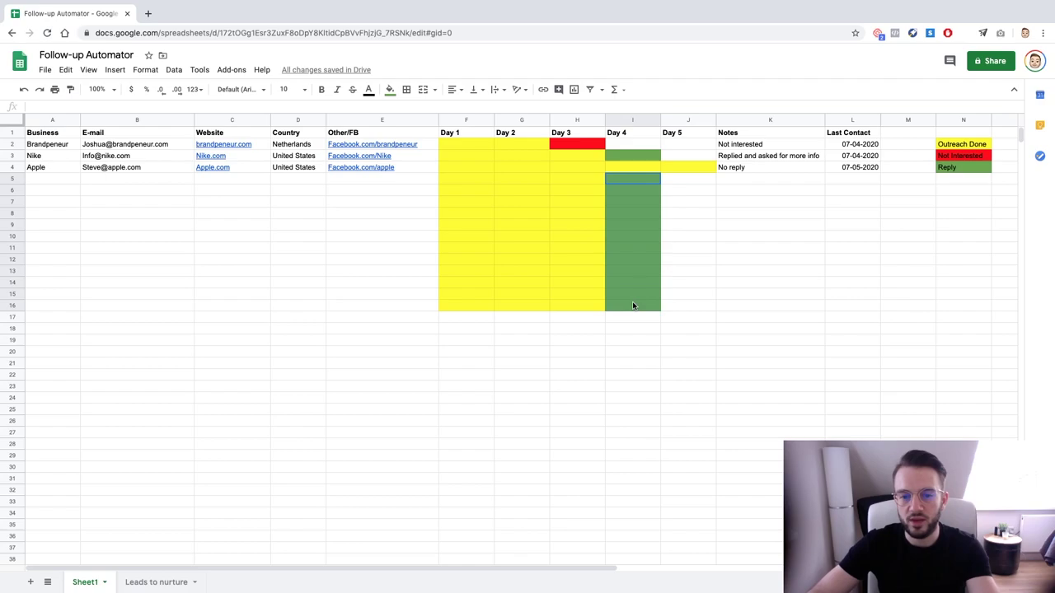
click(625, 183)
click(629, 147)
click(631, 177)
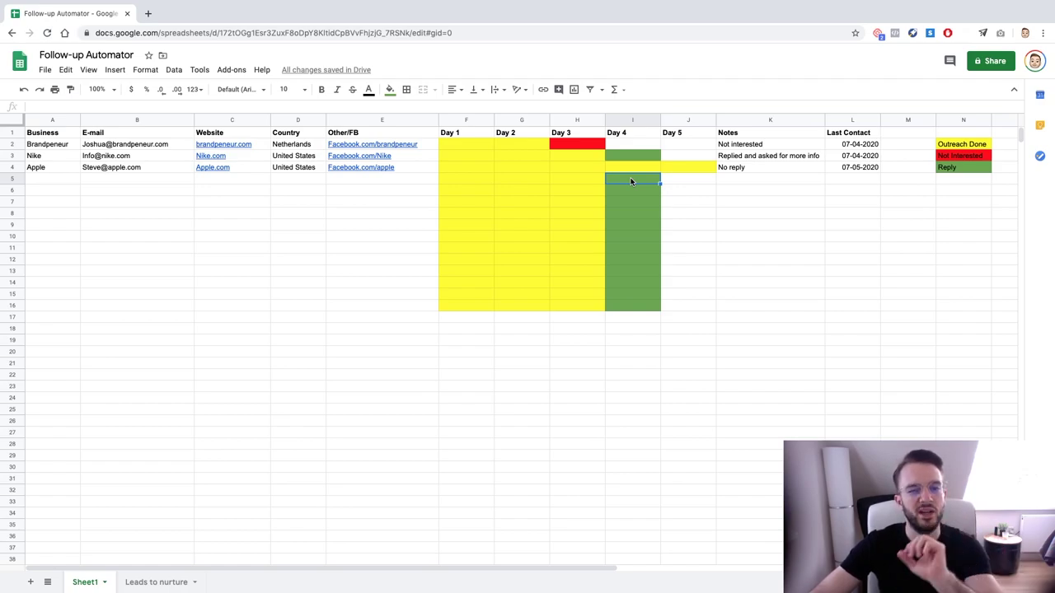
drag(631, 181, 481, 181)
click(487, 183)
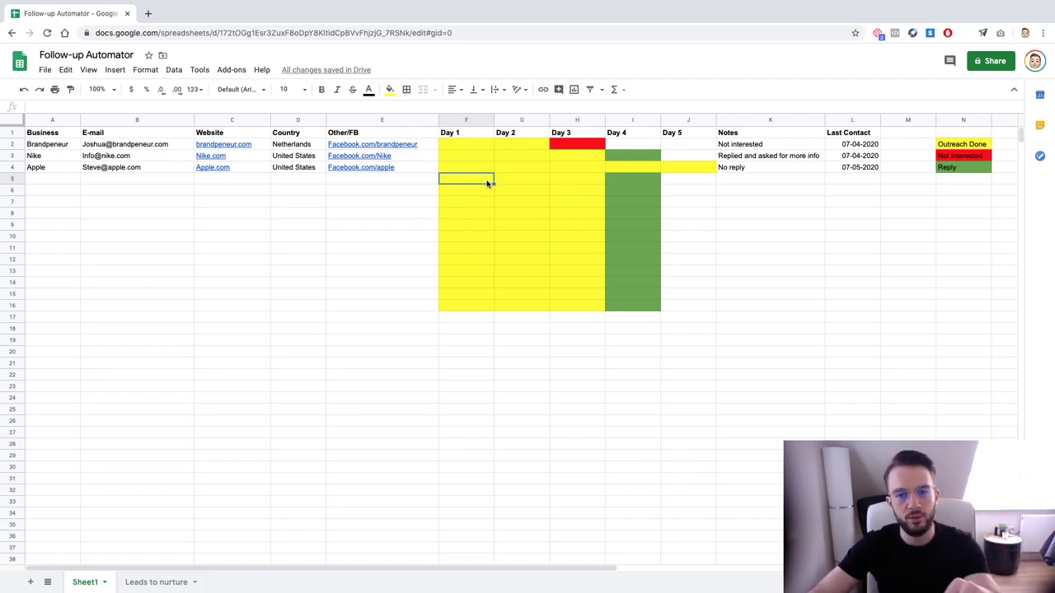
click(619, 182)
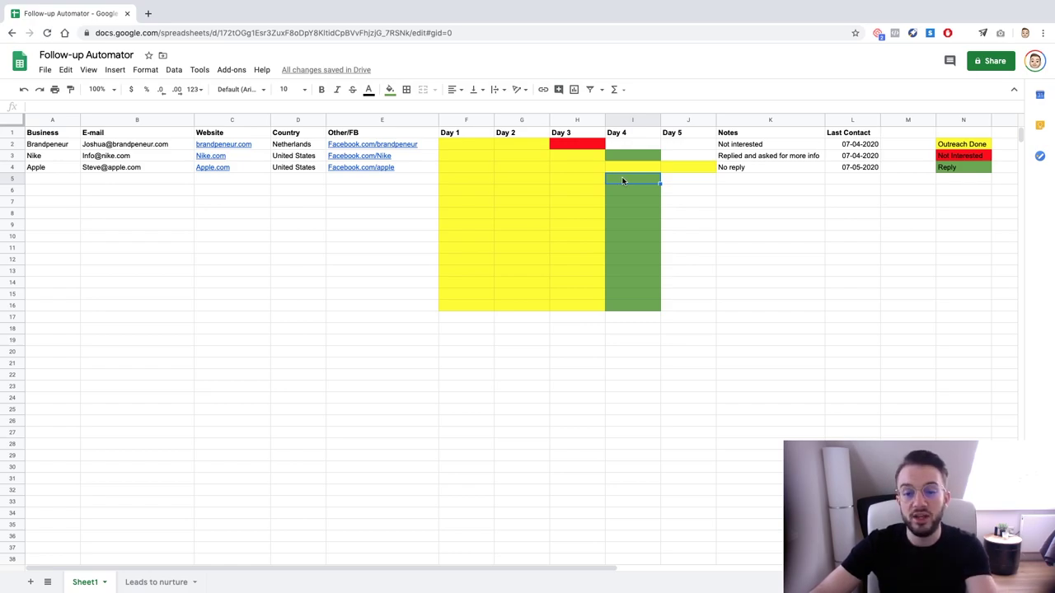
drag(617, 180, 534, 181)
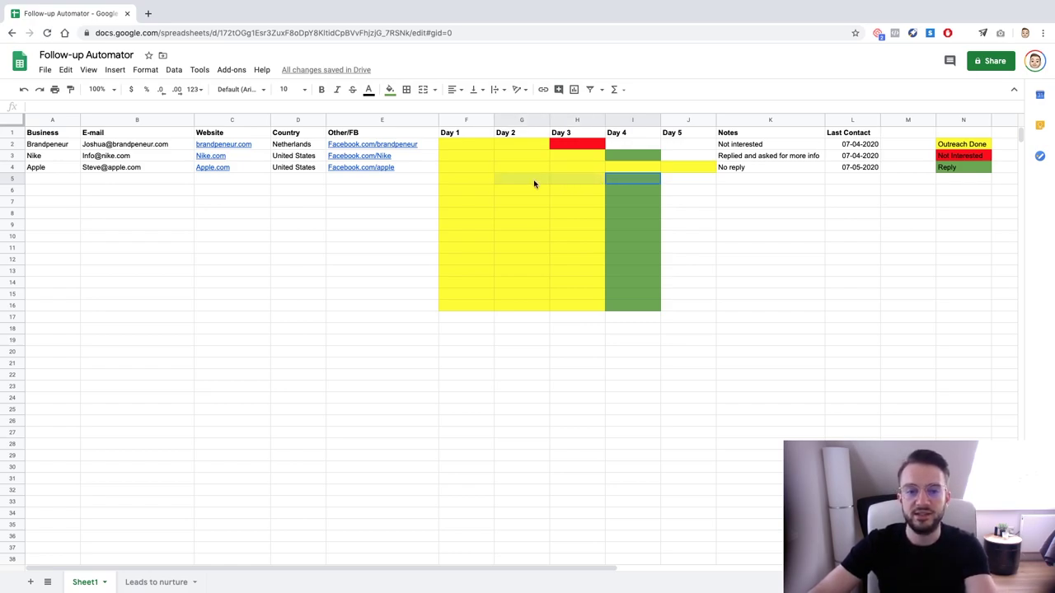
click(535, 181)
click(480, 183)
click(505, 182)
click(474, 183)
drag(503, 183, 563, 182)
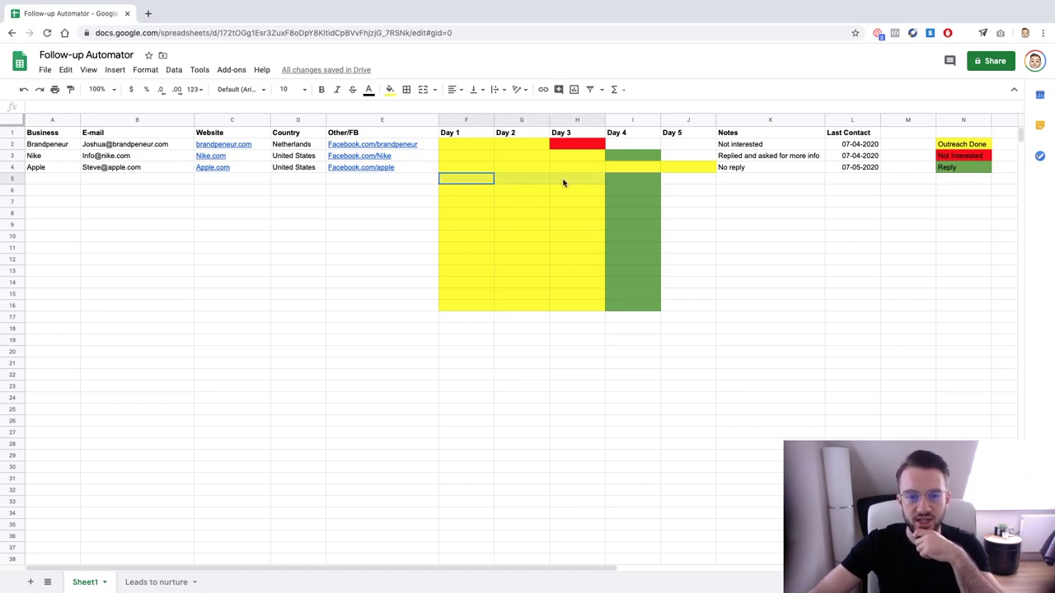
click(459, 183)
click(620, 182)
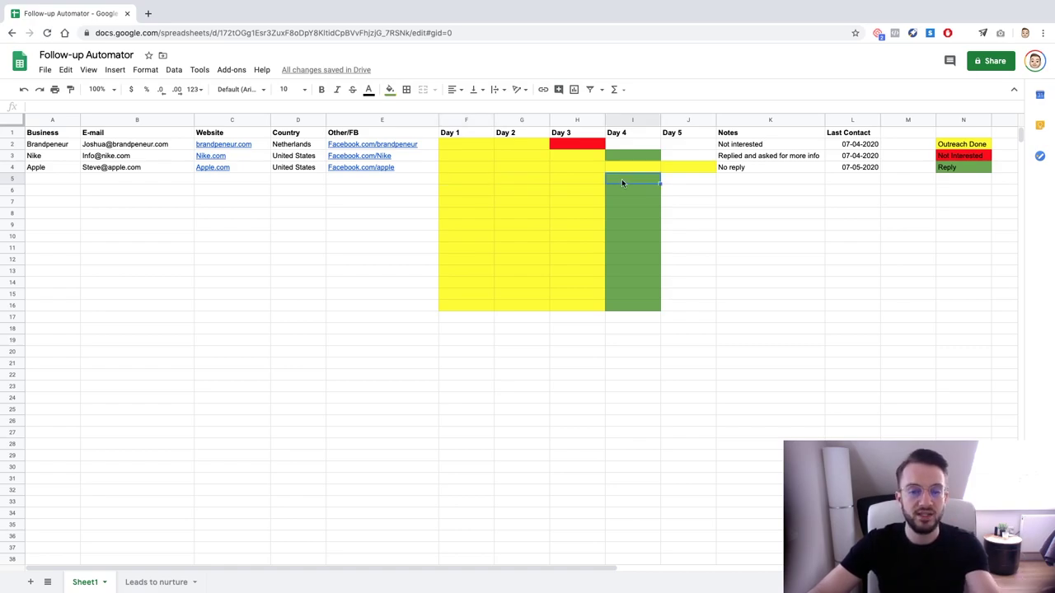
drag(622, 179, 483, 181)
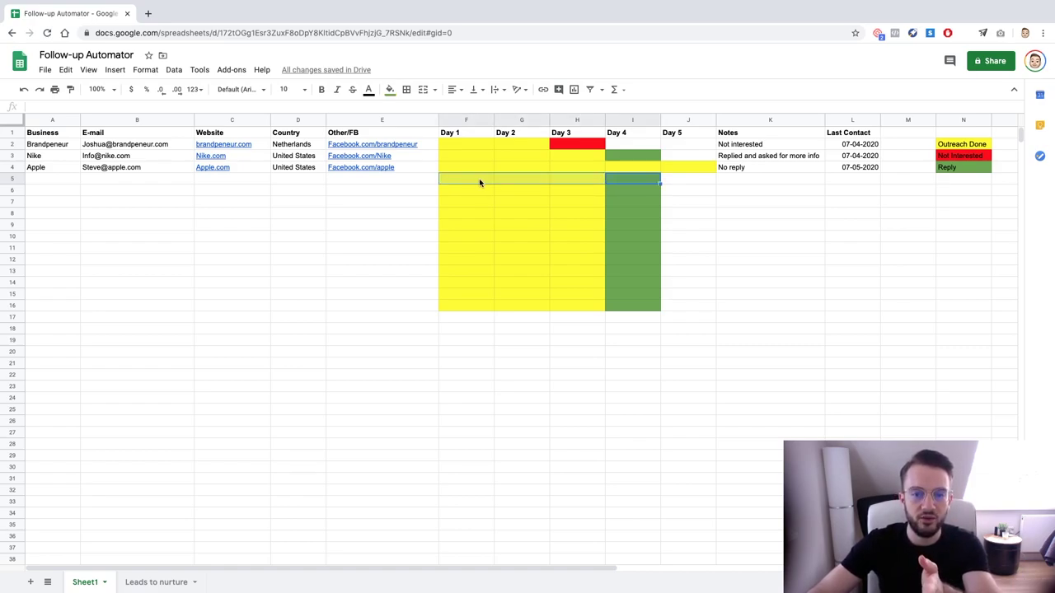
click(479, 178)
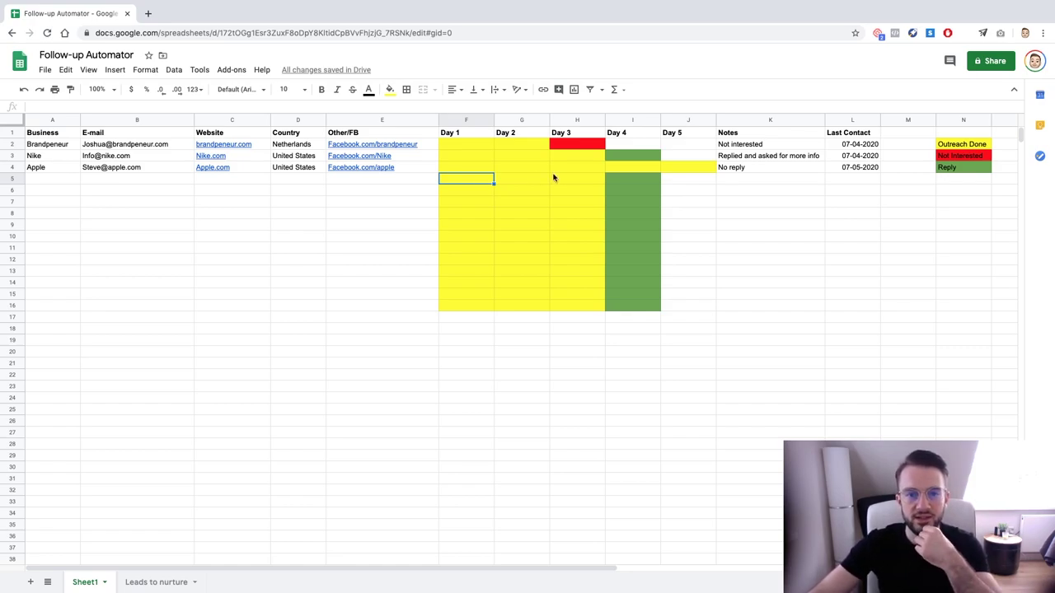
click(619, 181)
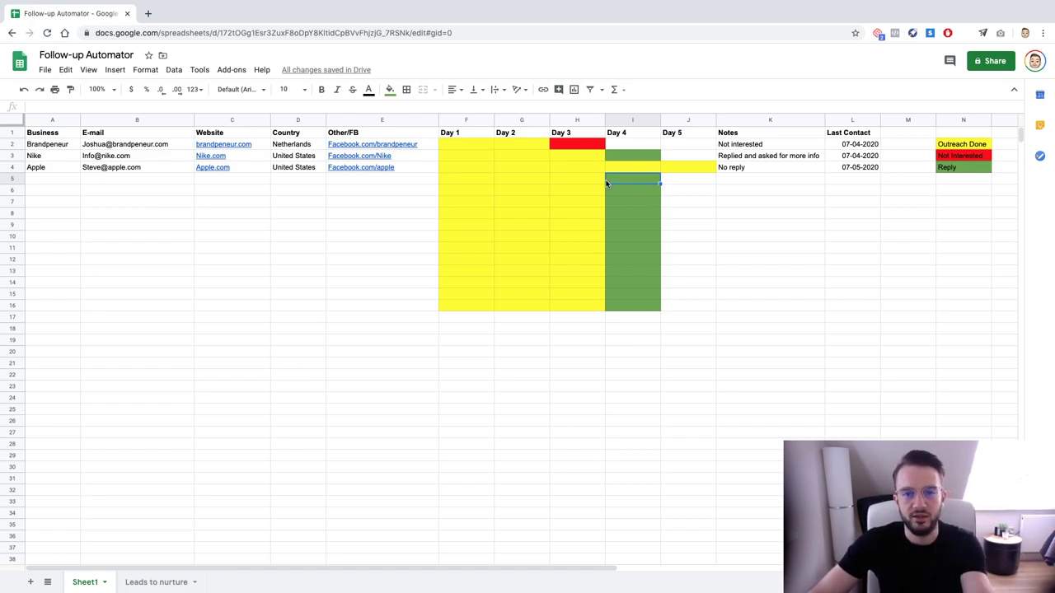
Copy the green cells I5:I8 and paste them into Day 1 at rows 10, 14 and 16
drag(606, 183, 624, 214)
key(ctrl+c)
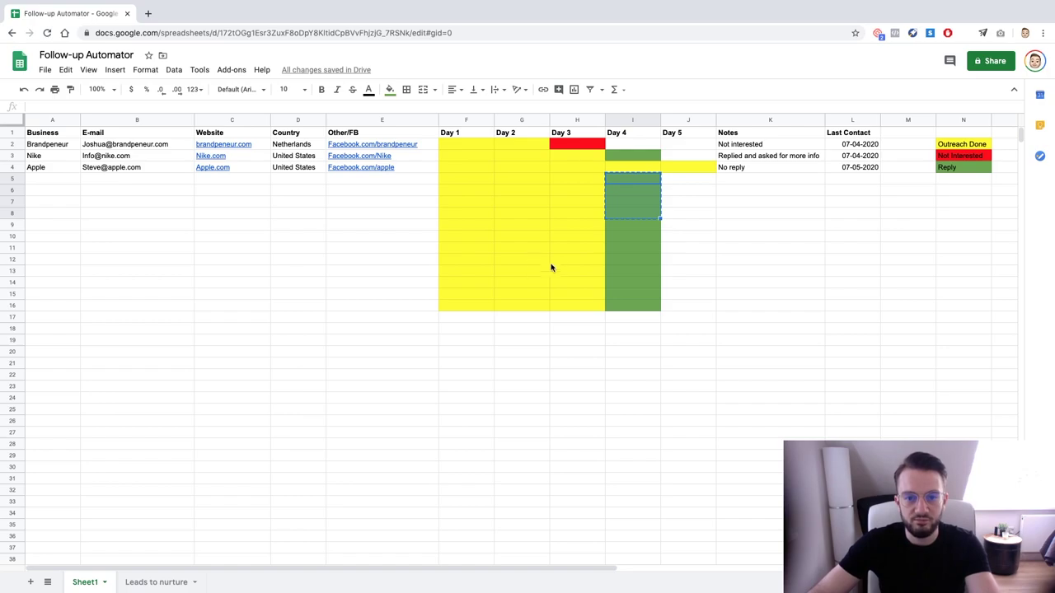
drag(476, 238, 478, 299)
key(ctrl+v)
click(471, 303)
key(ctrl+v)
click(471, 281)
key(ctrl+v)
Reset the fill colour on the stray green cells F17:F19 below the table
click(477, 318)
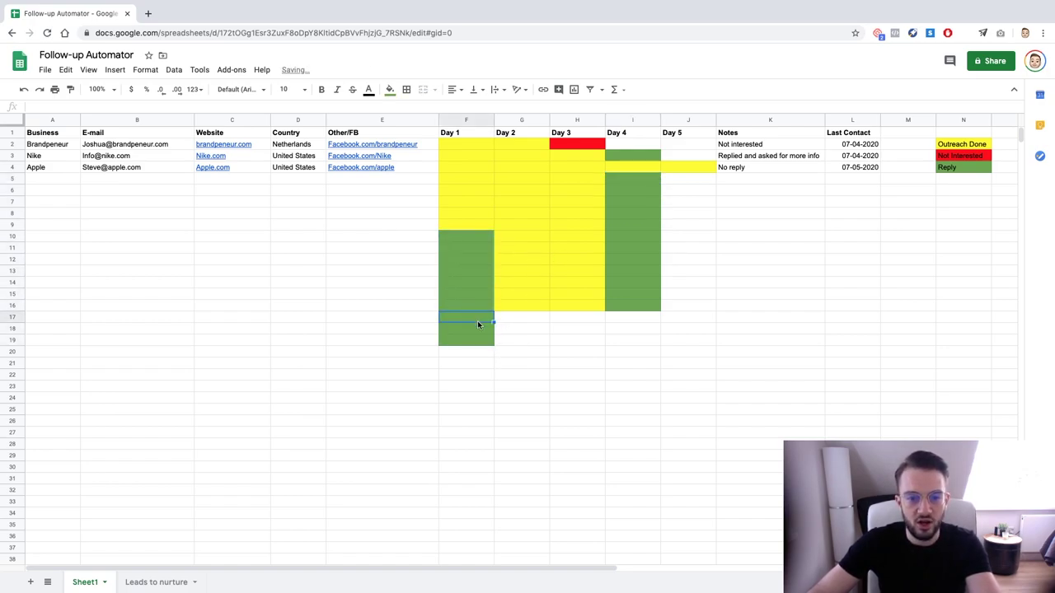
drag(517, 320, 593, 327)
click(546, 319)
click(475, 321)
click(475, 340)
click(389, 89)
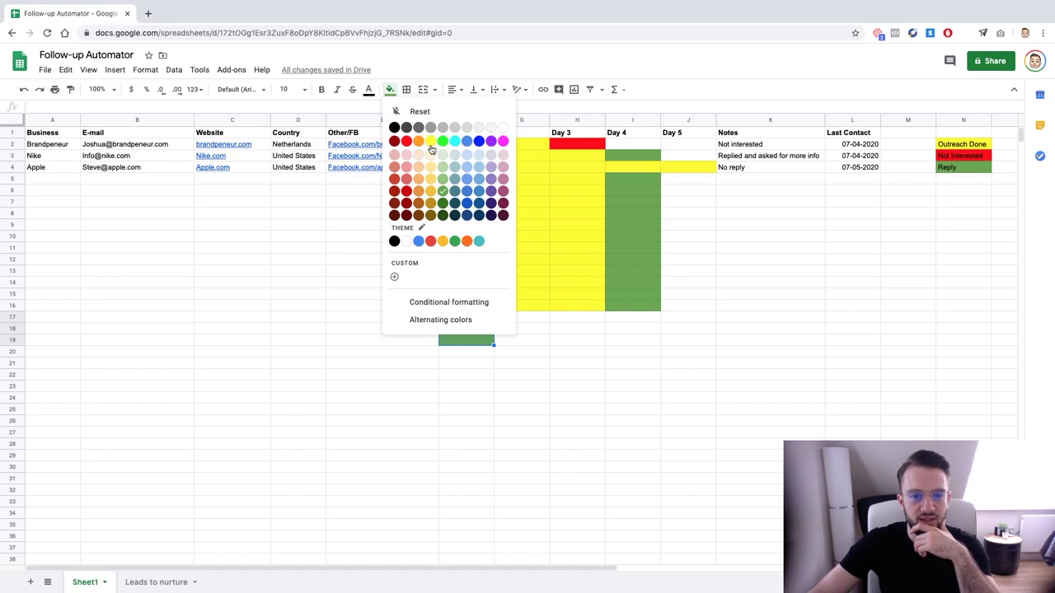
click(454, 116)
click(511, 365)
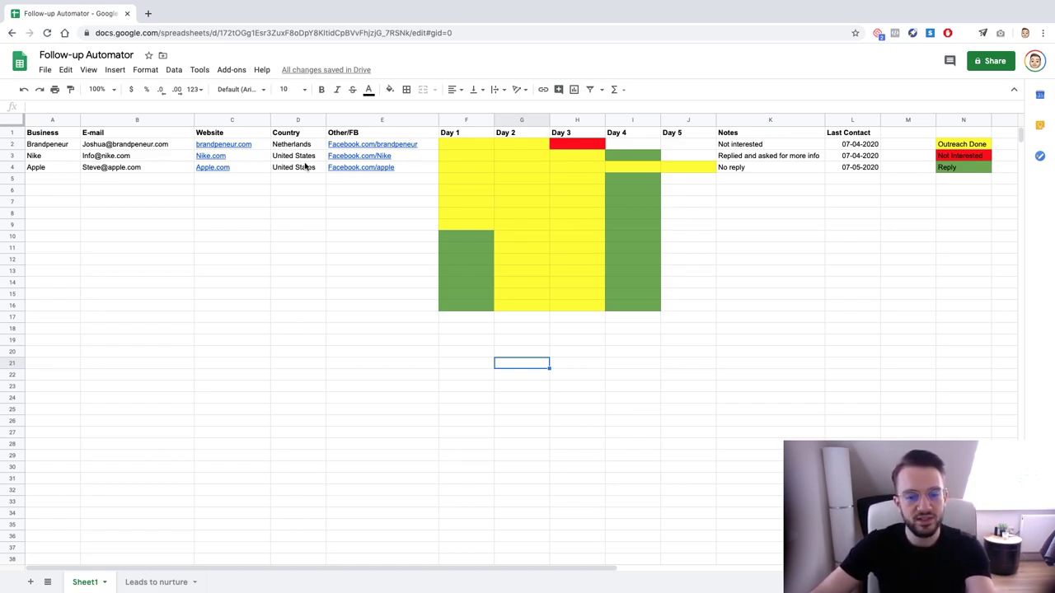
Fill the Last Contact dates from L2:L4 down to row 16 and check the results
drag(865, 145, 877, 306)
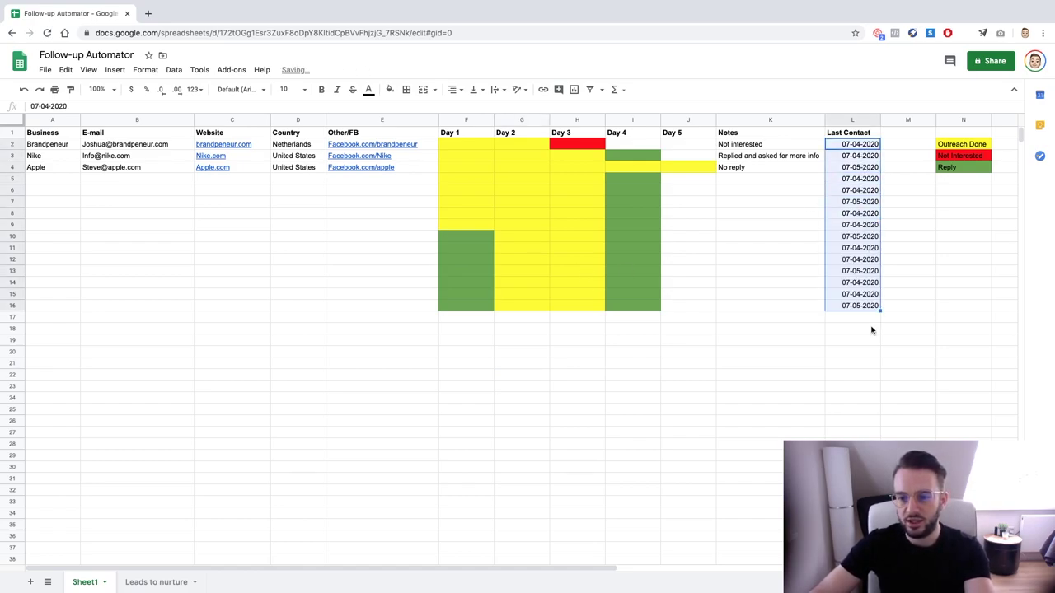
click(852, 329)
click(857, 259)
click(859, 194)
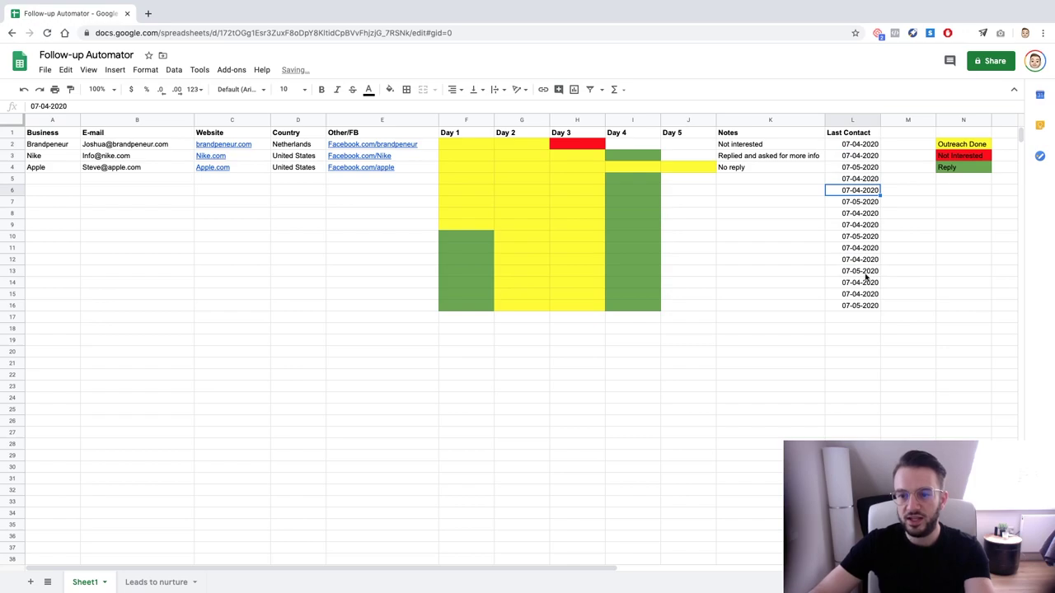
click(861, 157)
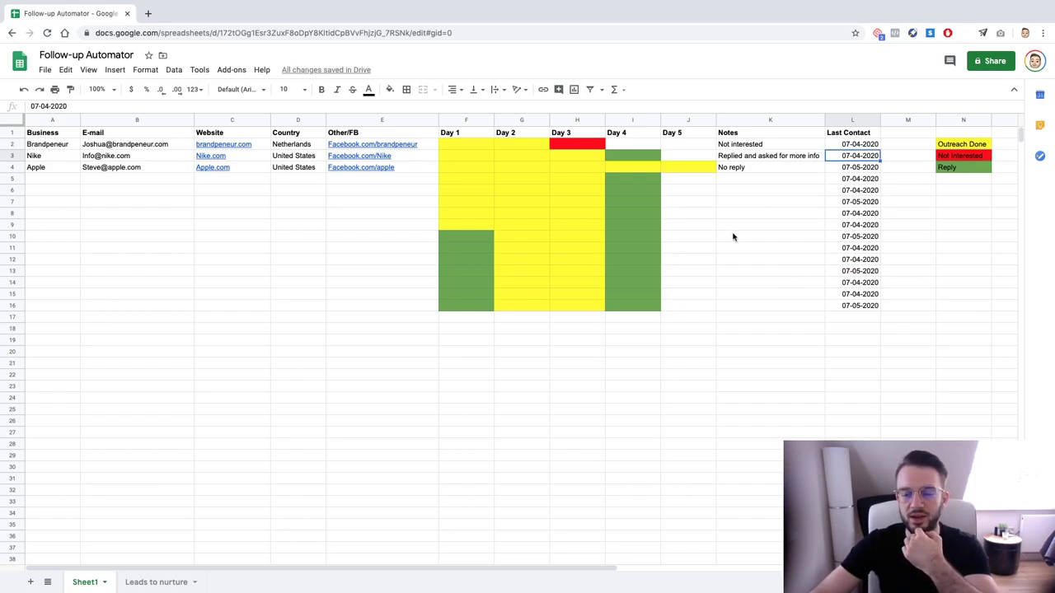
click(650, 169)
click(647, 159)
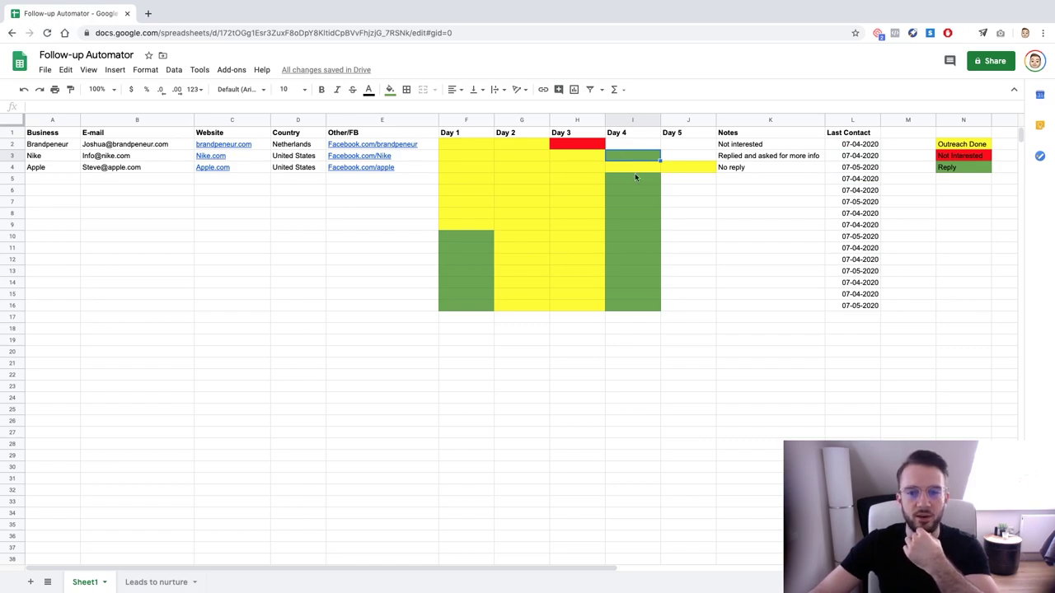
Change Nike's Last Contact date to 12-02-2020
click(855, 167)
click(841, 152)
text(12-)
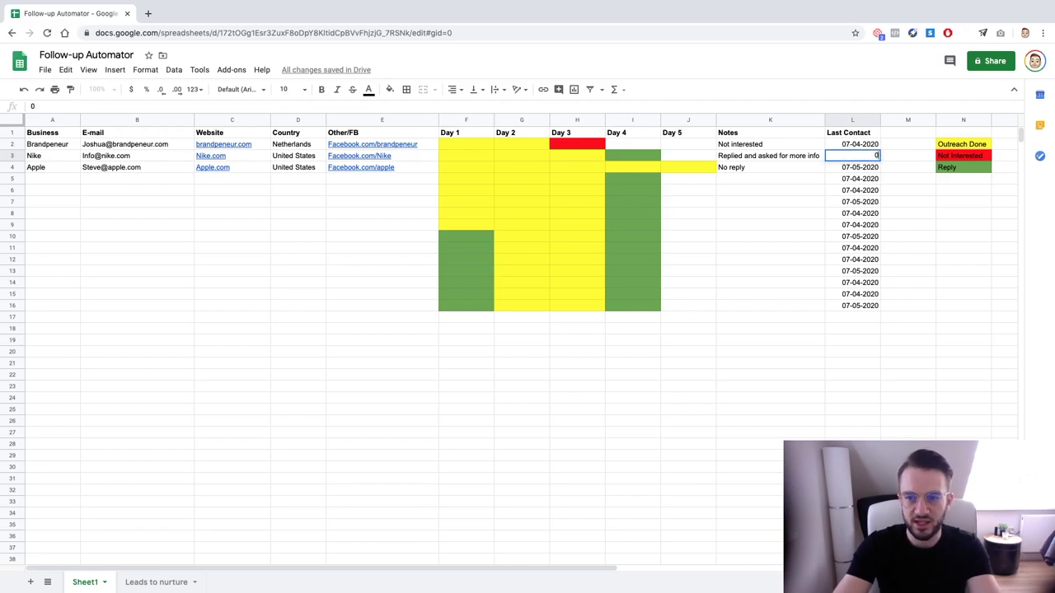
text(02-2020)
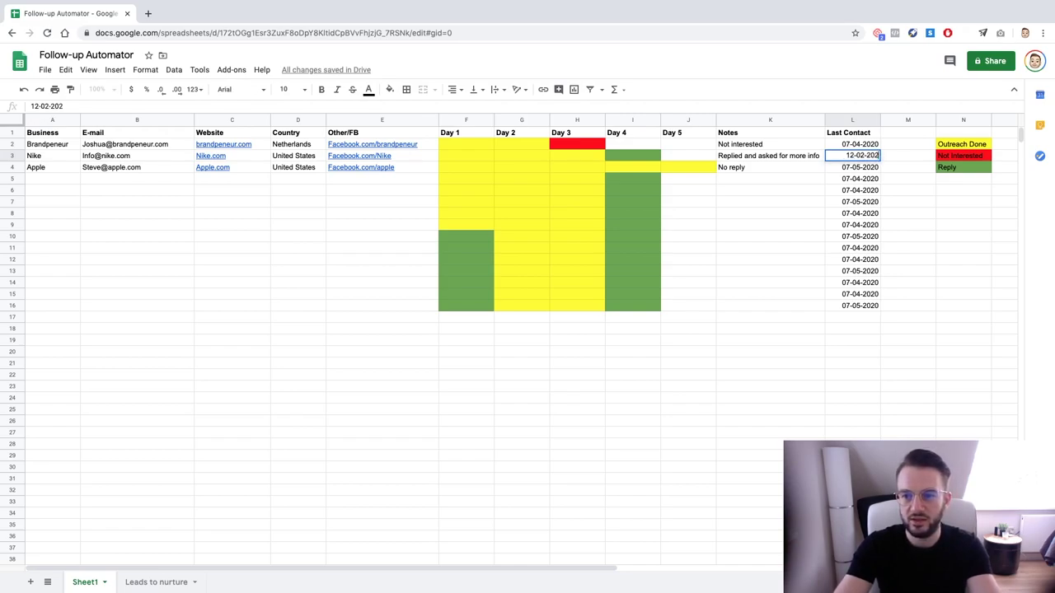
key(Return)
click(853, 155)
click(632, 155)
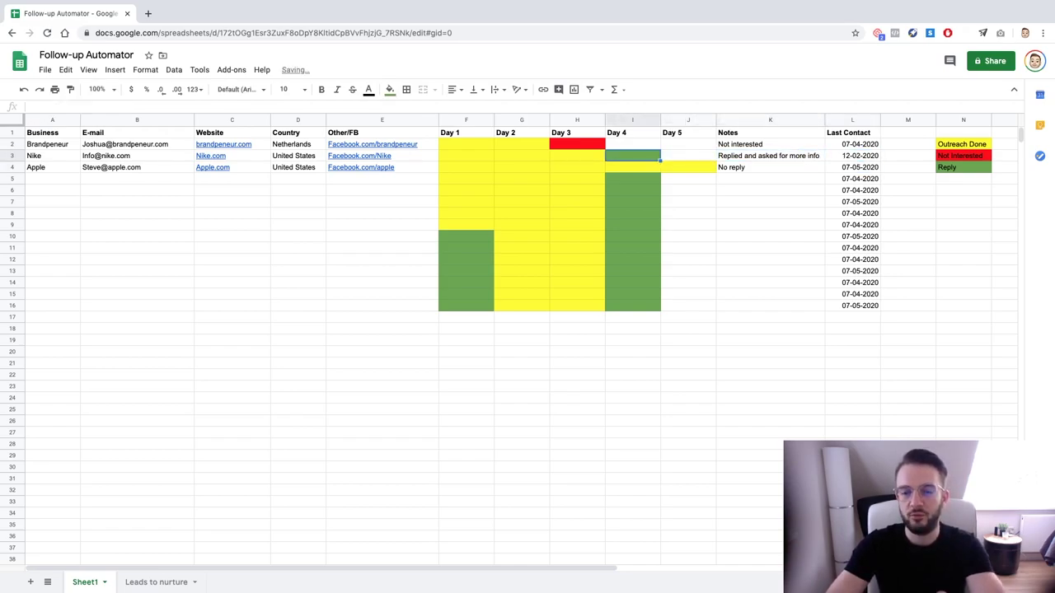
click(688, 155)
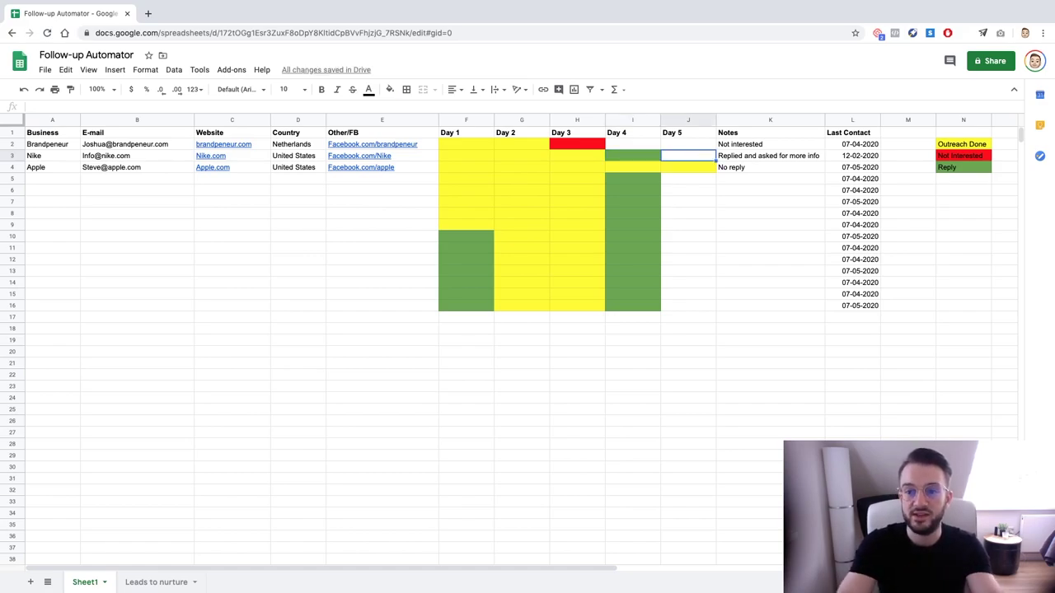
Restore Nike's Last Contact date to 07-04-2020
key(Right)
key(Right)
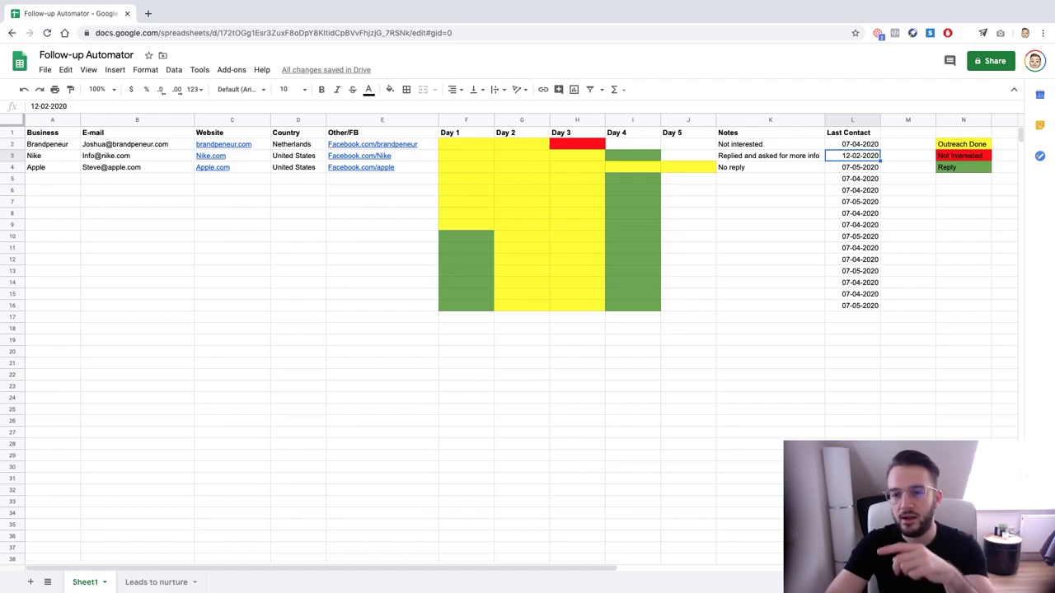
key(Left)
key(Right)
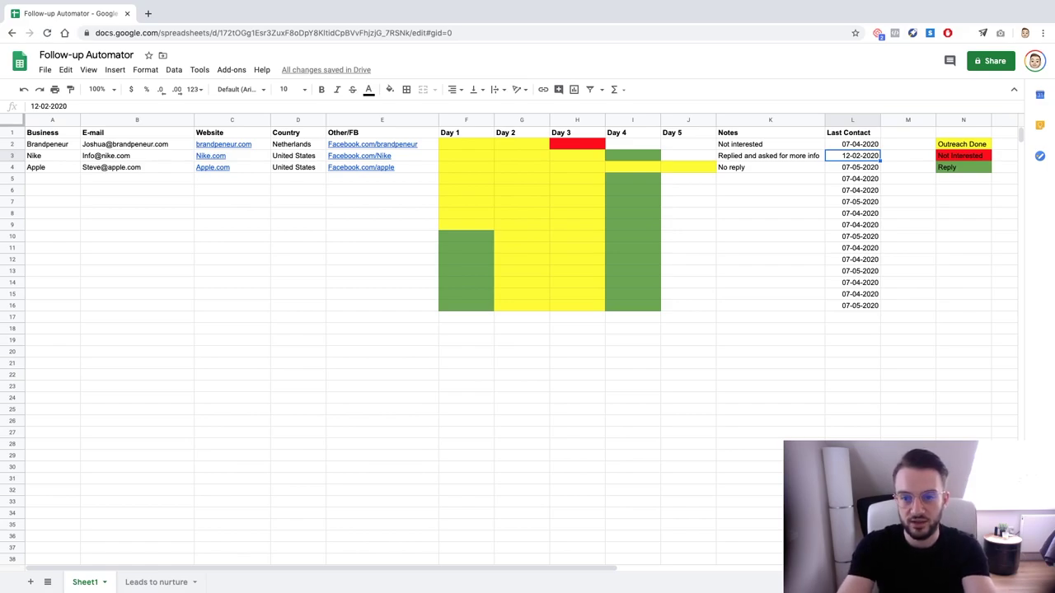
text(07)
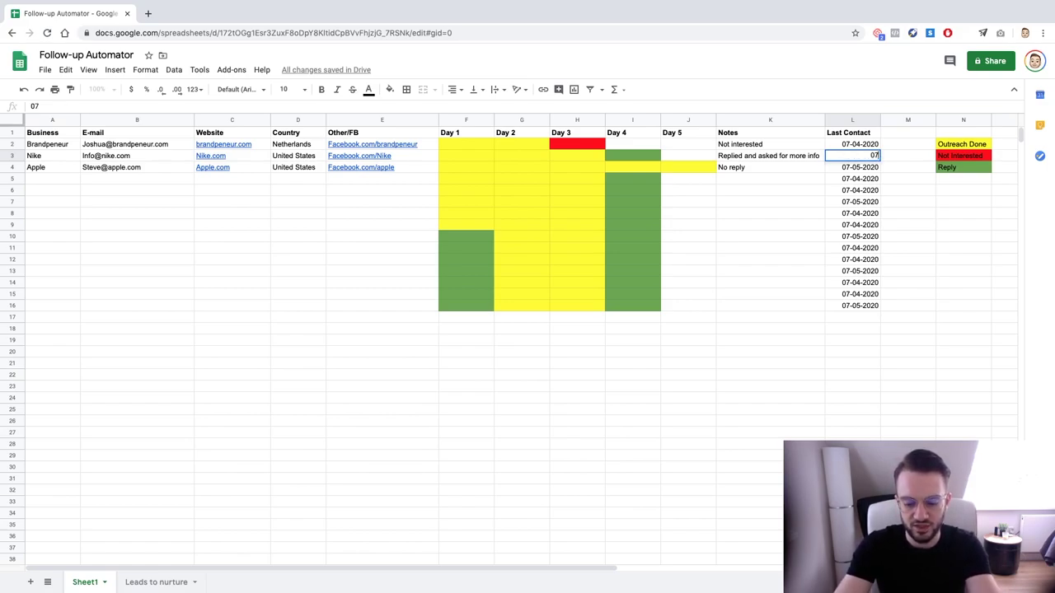
text(-04-2020)
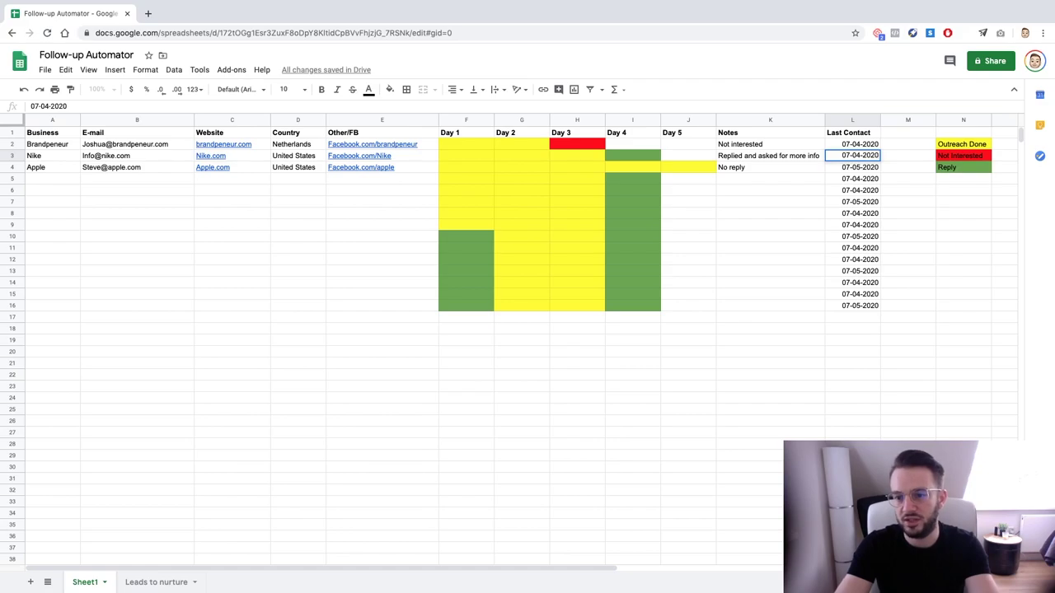
key(Return)
key(Up)
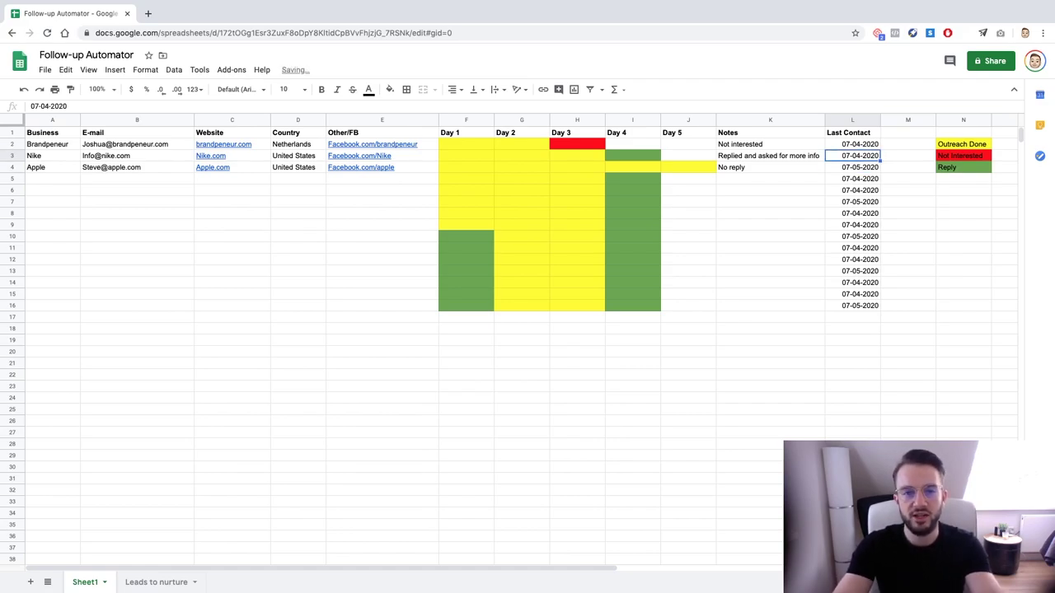